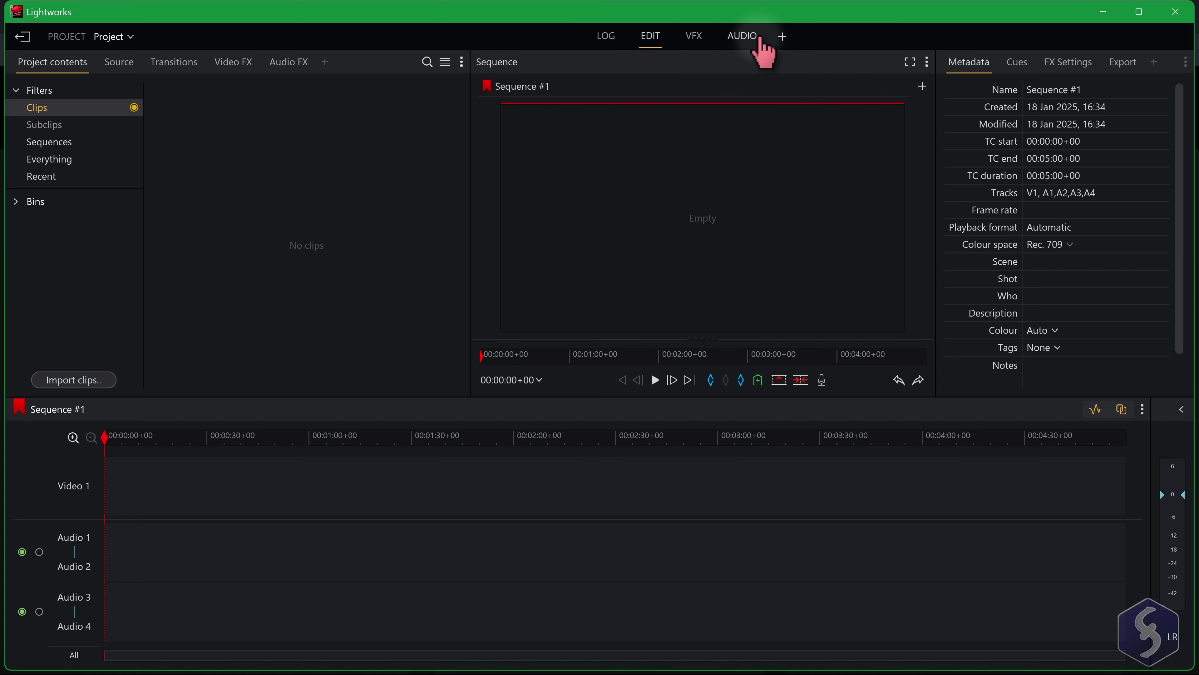
# Review the Cues, FX Settings, Export, Metadata, Source, Transitions and Video FX panels, ending at the project contents
pyautogui.click(1016, 71)
pyautogui.click(1079, 71)
pyautogui.click(1122, 64)
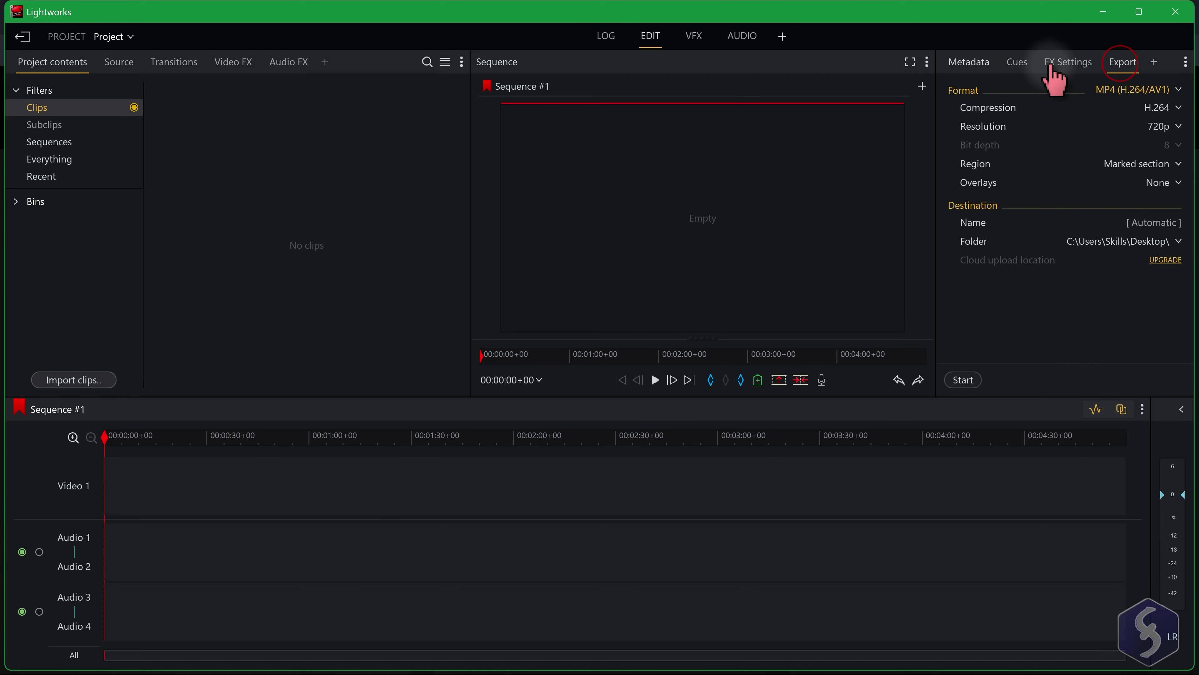
pyautogui.click(966, 66)
pyautogui.click(120, 64)
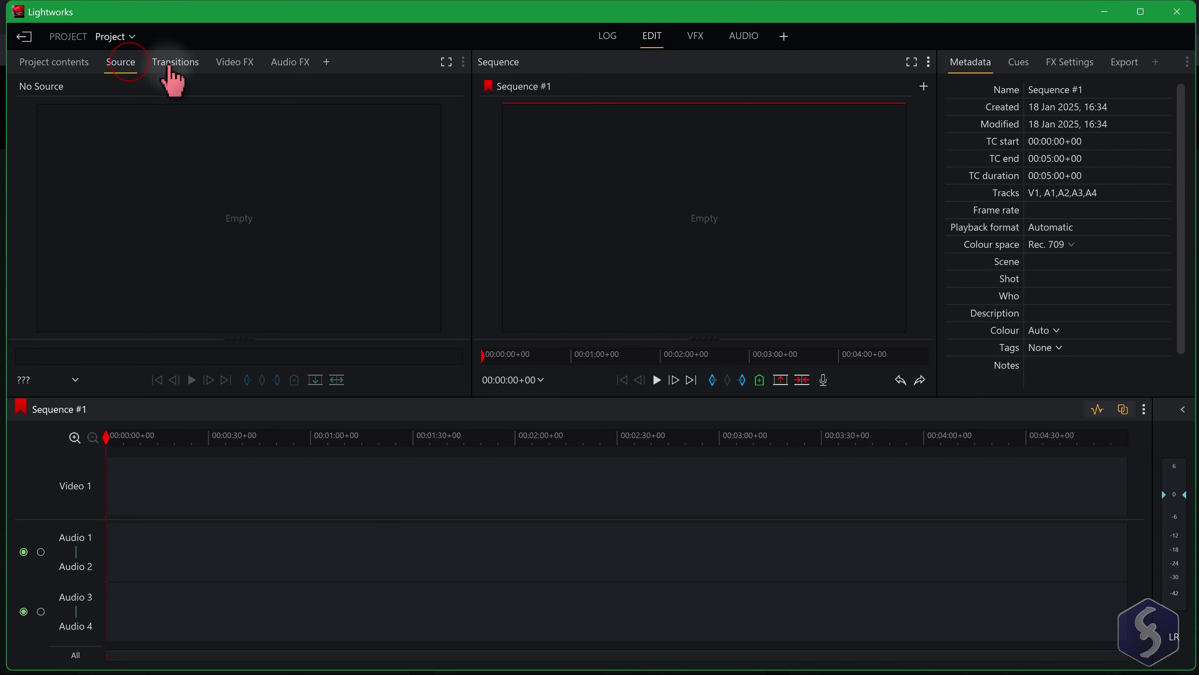
pyautogui.click(175, 65)
pyautogui.click(235, 63)
pyautogui.click(45, 63)
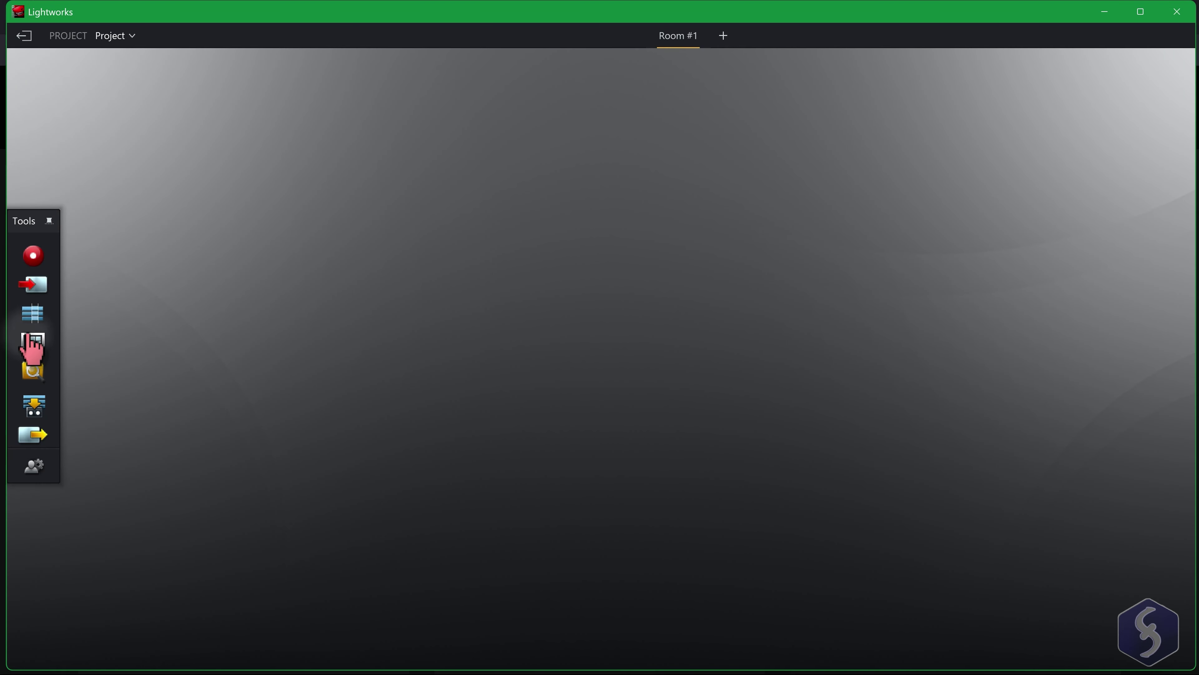
# Create a new sequence in the flexible layout and reposition its viewer and timeline windows in the workspace
pyautogui.click(33, 313)
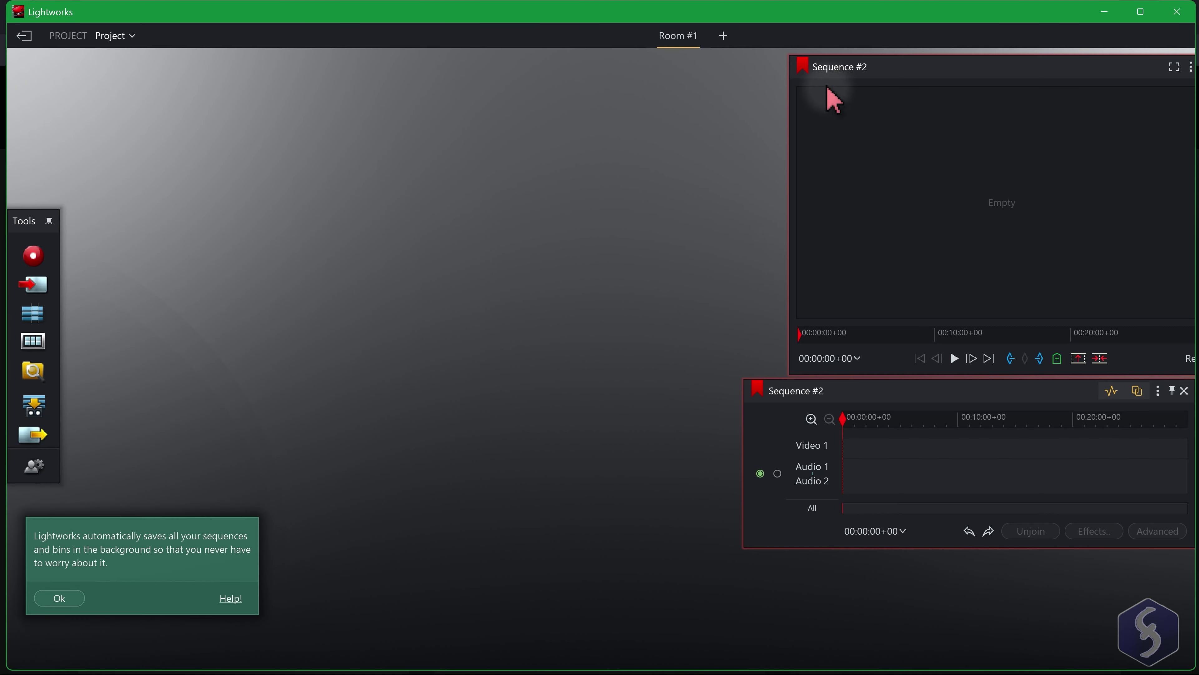
pyautogui.moveTo(909, 61); pyautogui.dragTo(327, 80)
pyautogui.moveTo(901, 389); pyautogui.dragTo(696, 402)
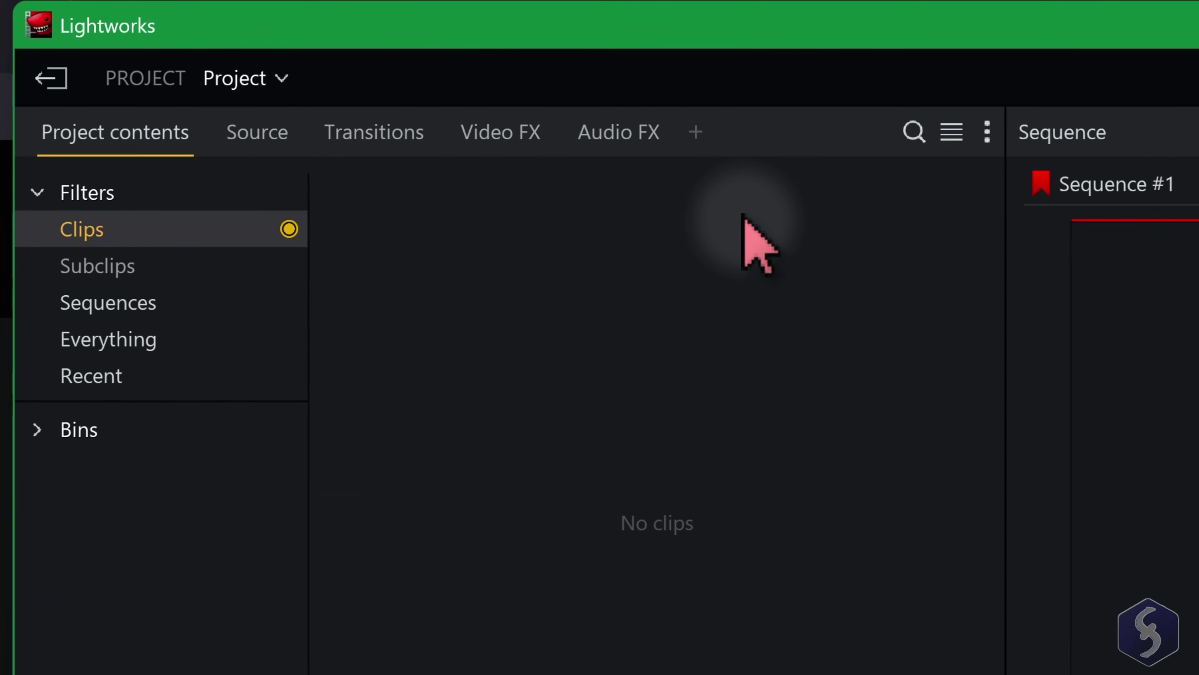
# Leave the project for the project browser and set the Project layout option to Flexible
pyautogui.click(44, 79)
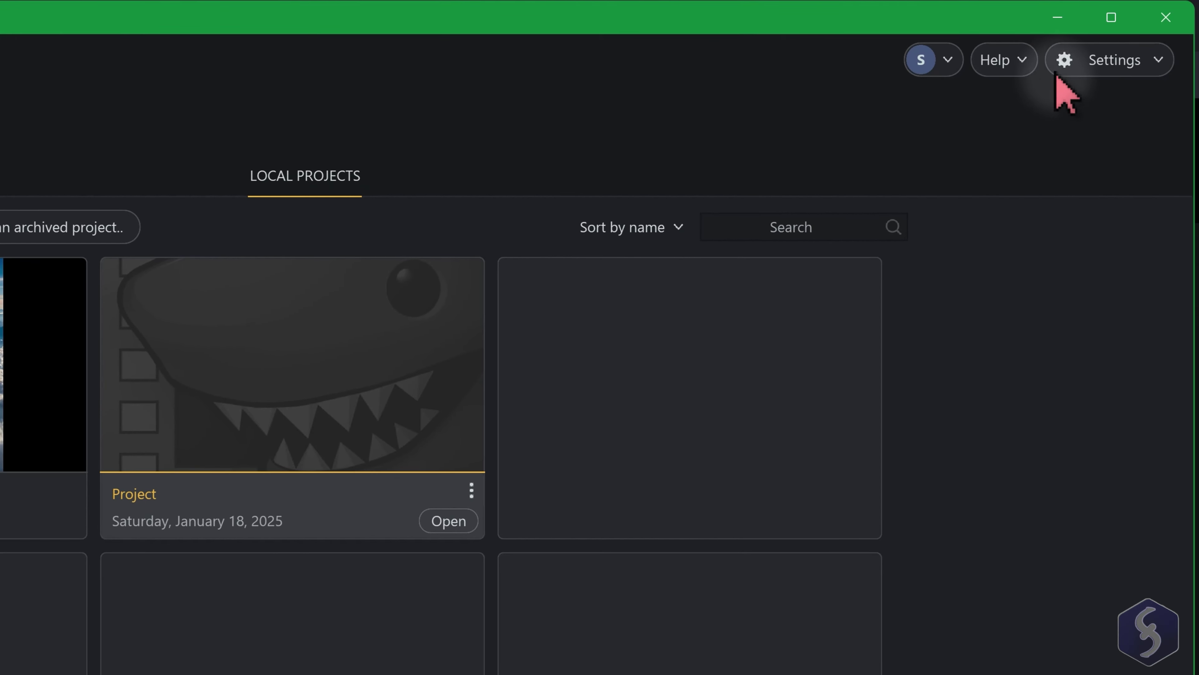
pyautogui.click(1163, 66)
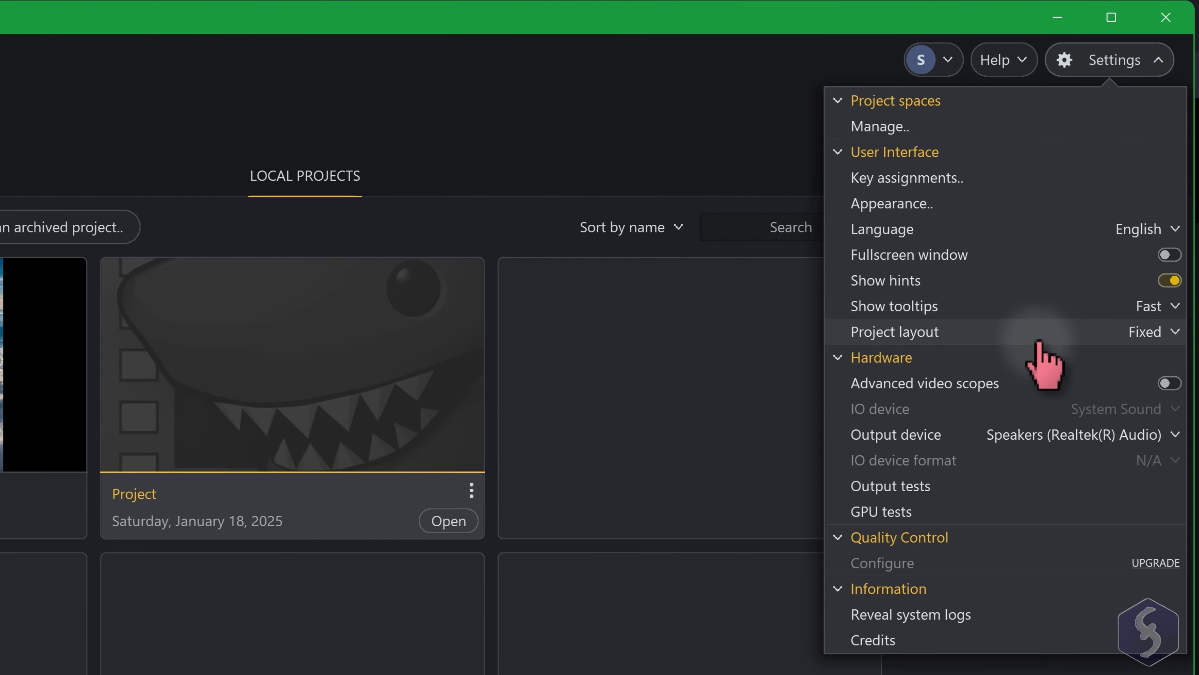
pyautogui.click(1171, 332)
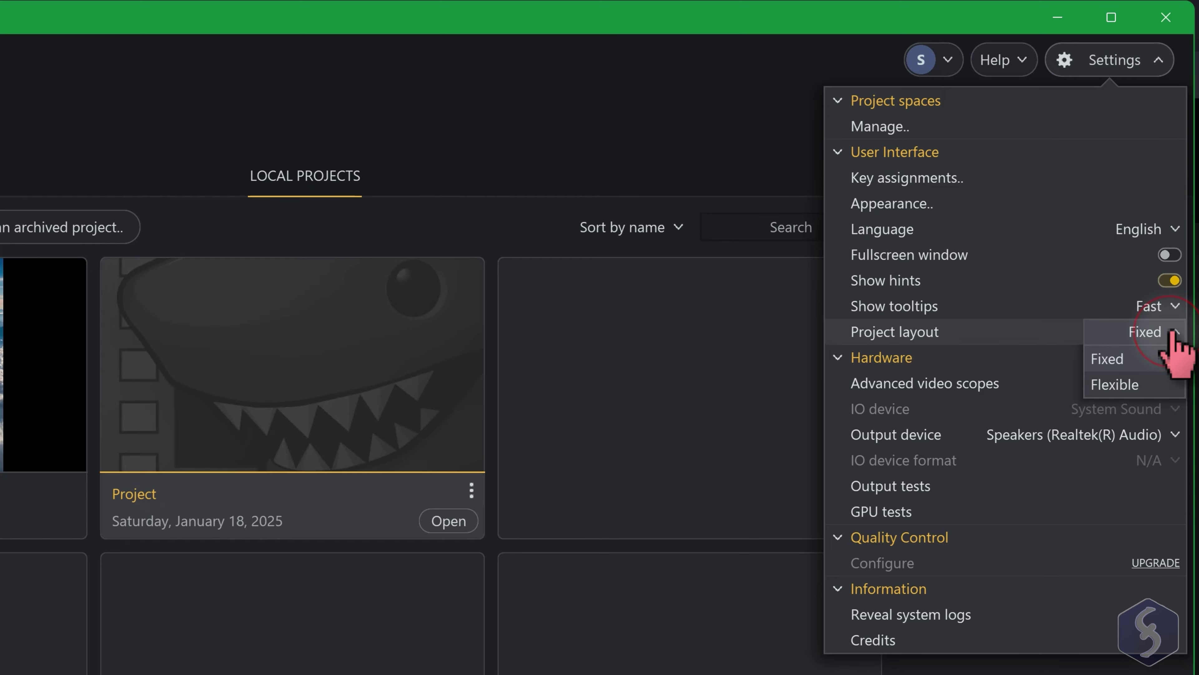
pyautogui.click(1132, 382)
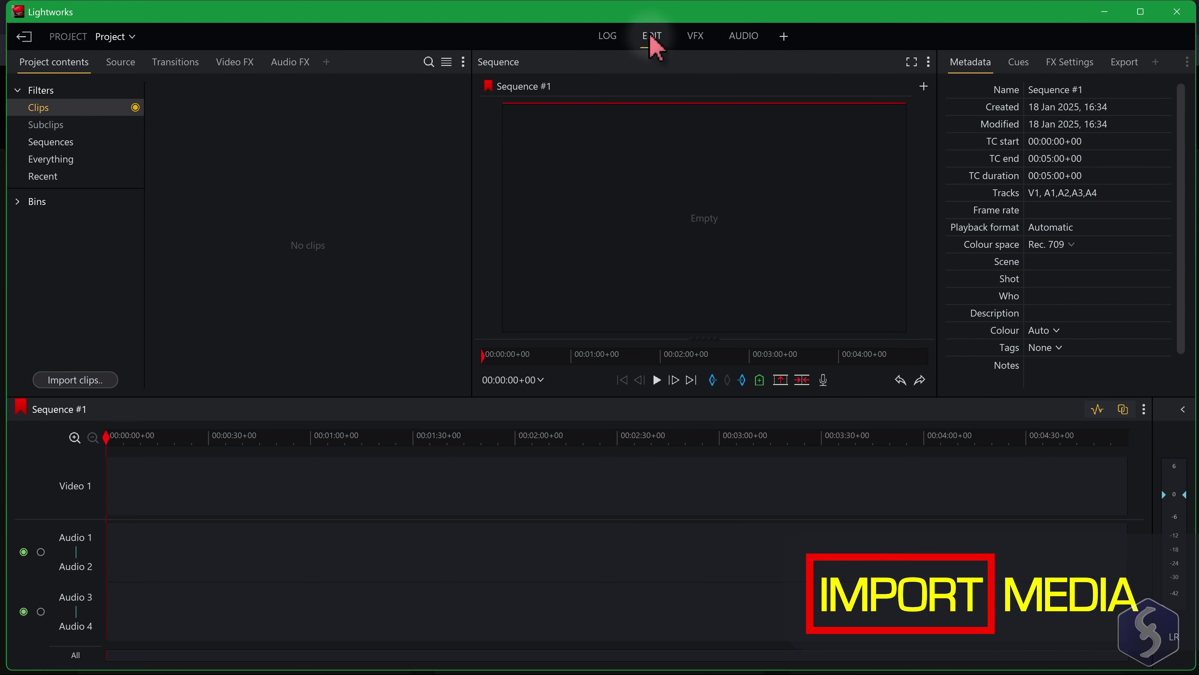
# Import the two videos, two photos and the atmosphere MP3 from the Lightworks2025(1) folder into the project
pyautogui.click(85, 380)
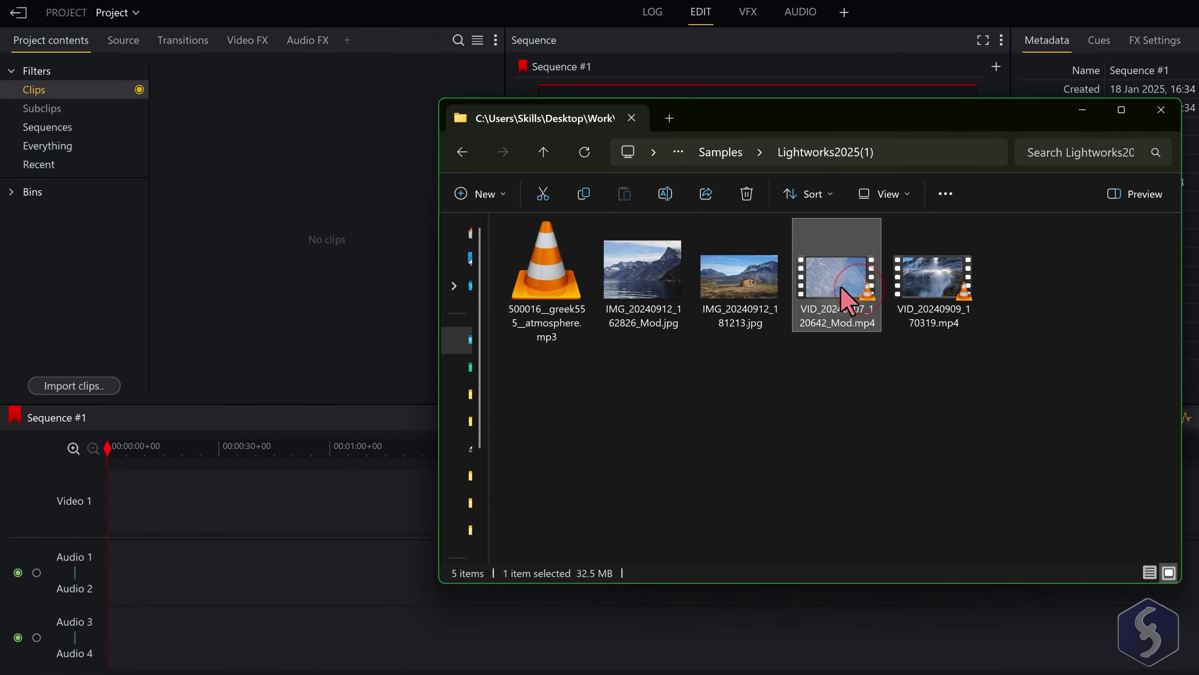
pyautogui.moveTo(845, 300); pyautogui.dragTo(213, 167)
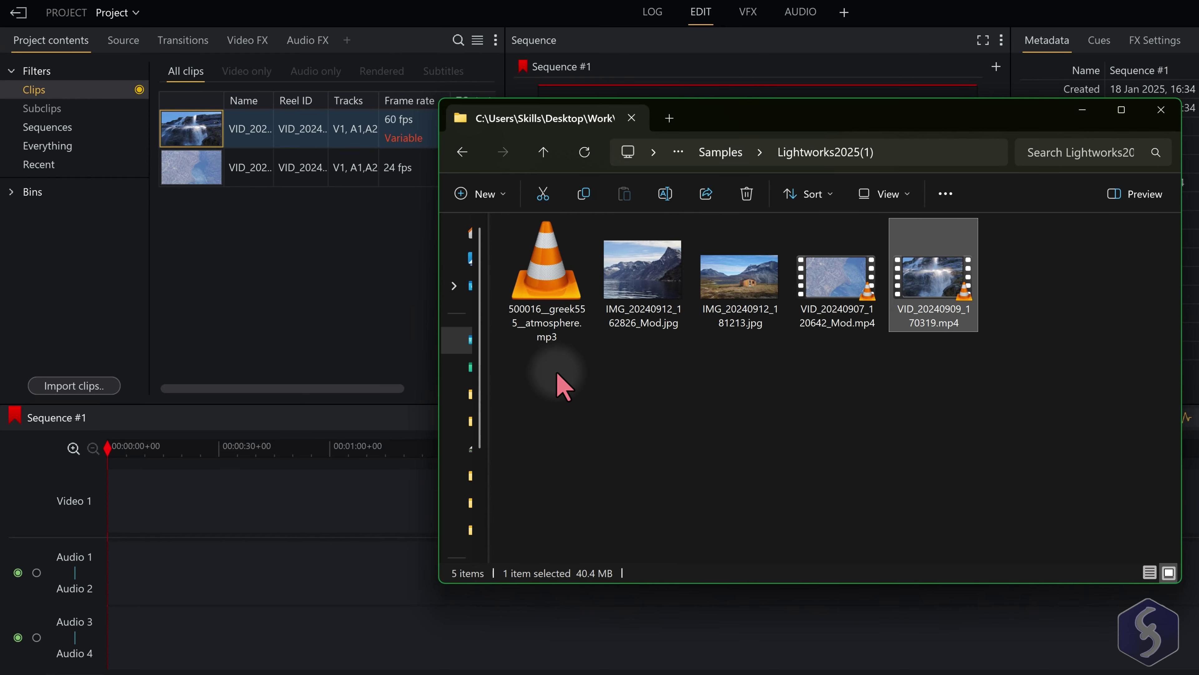
pyautogui.moveTo(524, 373); pyautogui.dragTo(225, 282)
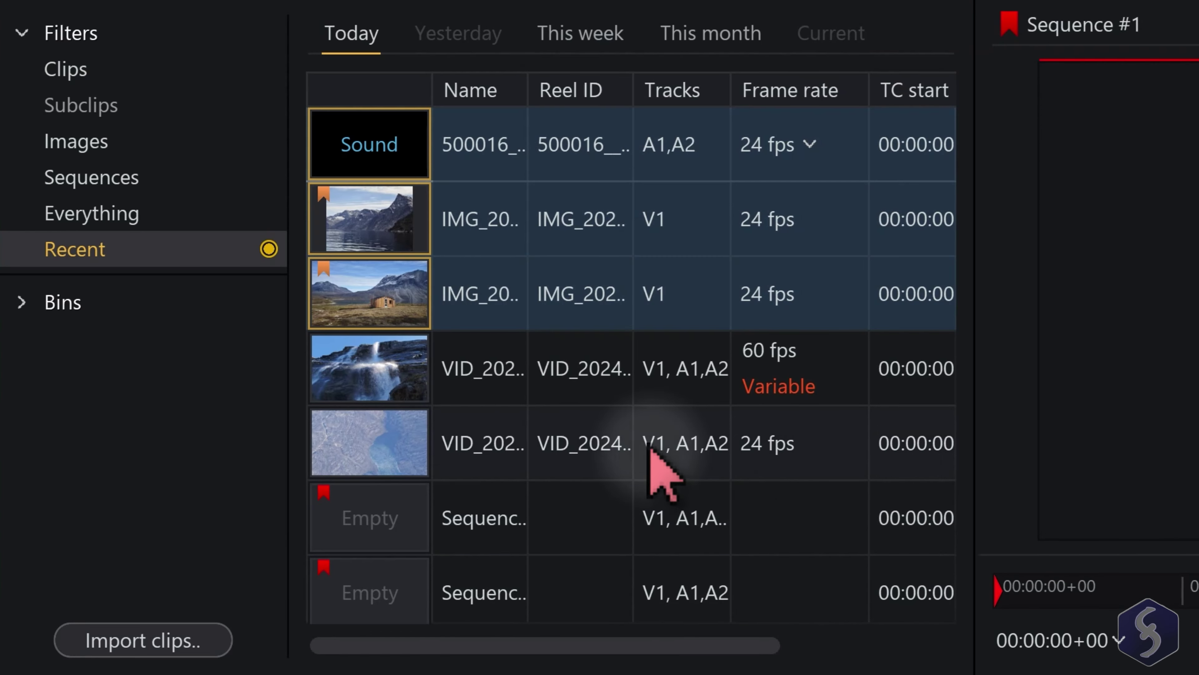
# Check the frame rates listed for the two imported video clips
pyautogui.click(446, 461)
pyautogui.click(746, 459)
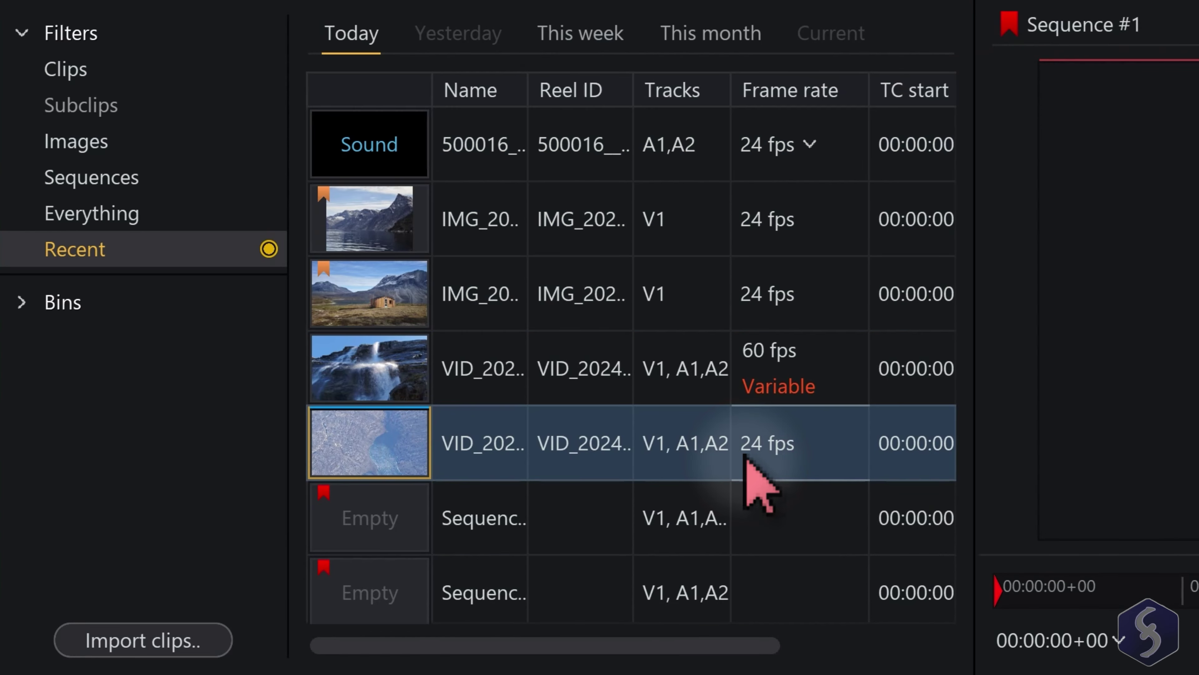
pyautogui.click(800, 388)
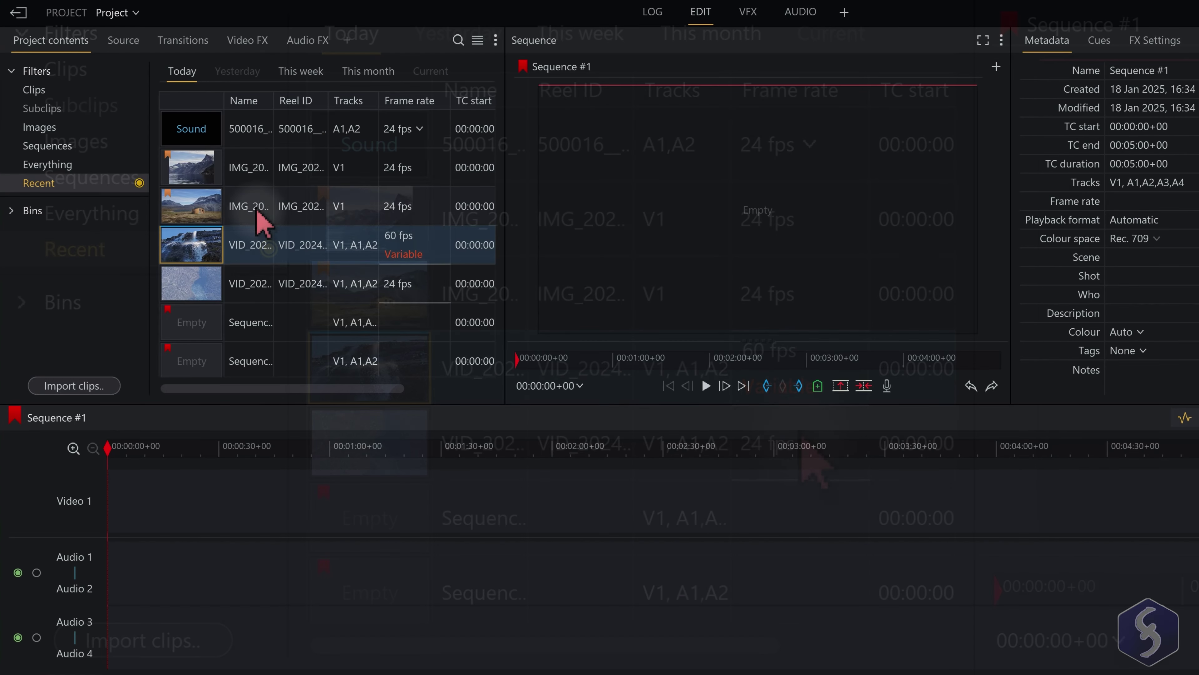
# Place the waterfall video, the second video and the lake photo along Video 1 with gaps, and shift the cabin photo clip further along the track
pyautogui.moveTo(207, 257); pyautogui.dragTo(102, 512)
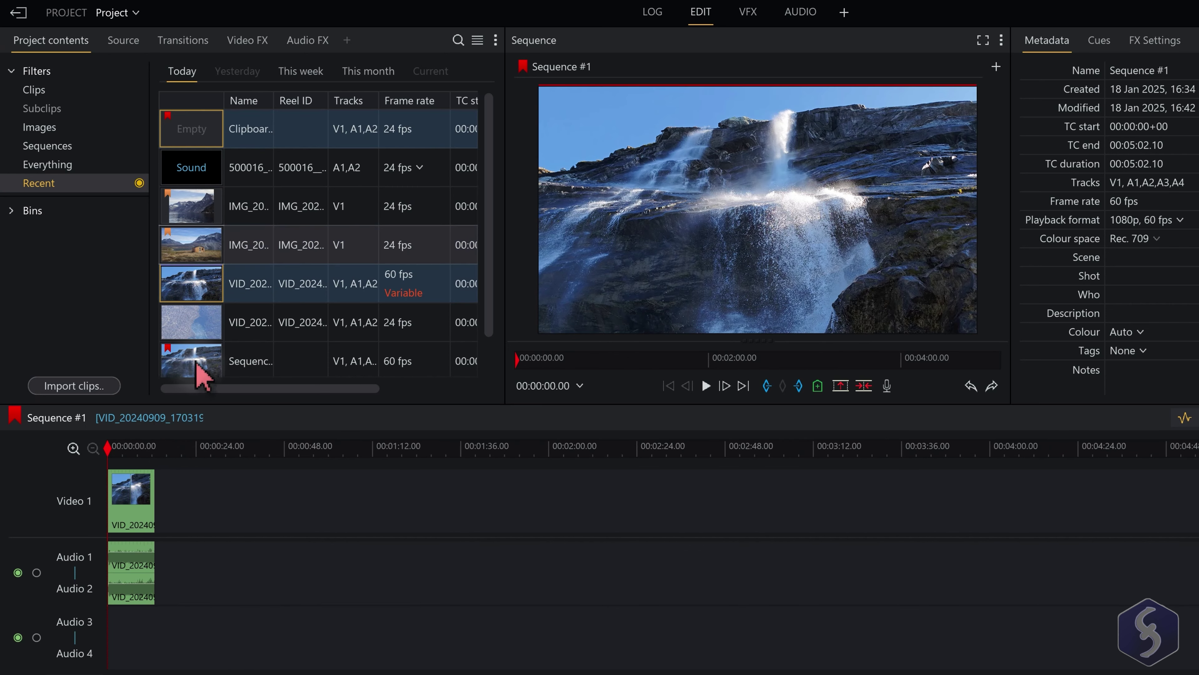
pyautogui.moveTo(246, 331); pyautogui.dragTo(239, 502)
pyautogui.click(202, 215)
pyautogui.moveTo(203, 216); pyautogui.dragTo(330, 522)
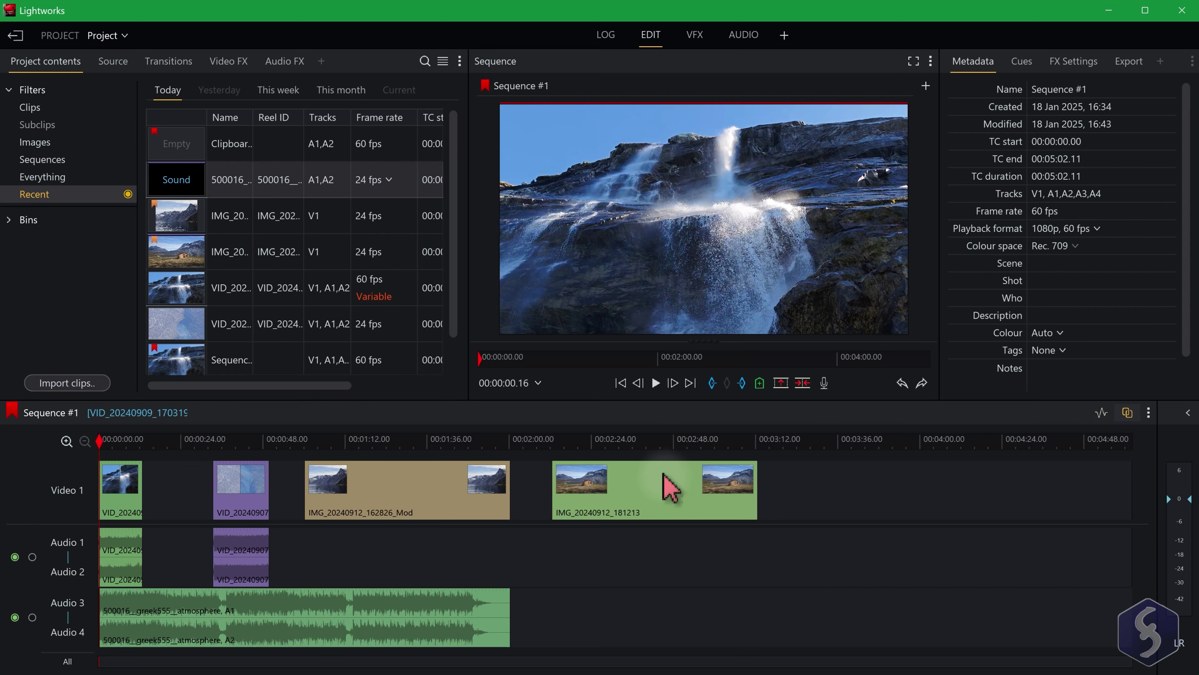
pyautogui.moveTo(573, 514); pyautogui.dragTo(1021, 495)
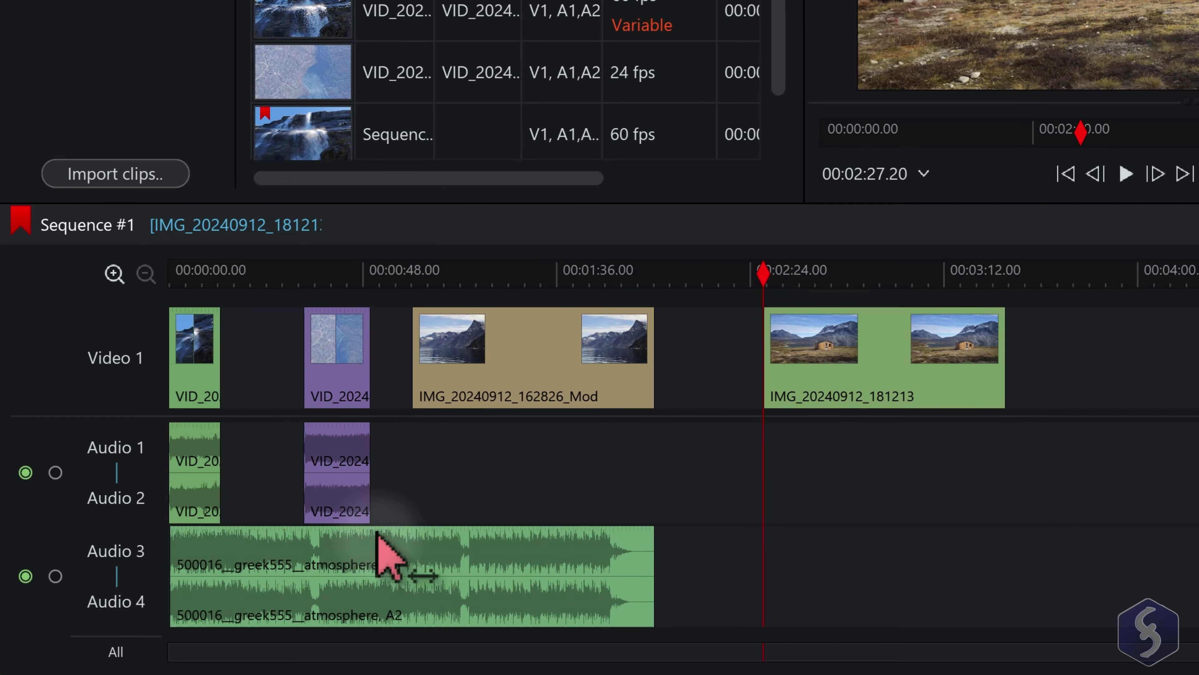
# Move the playhead to 00:00:16.45 and zoom the timeline in on the first three clips
pyautogui.click(349, 273)
pyautogui.click(236, 273)
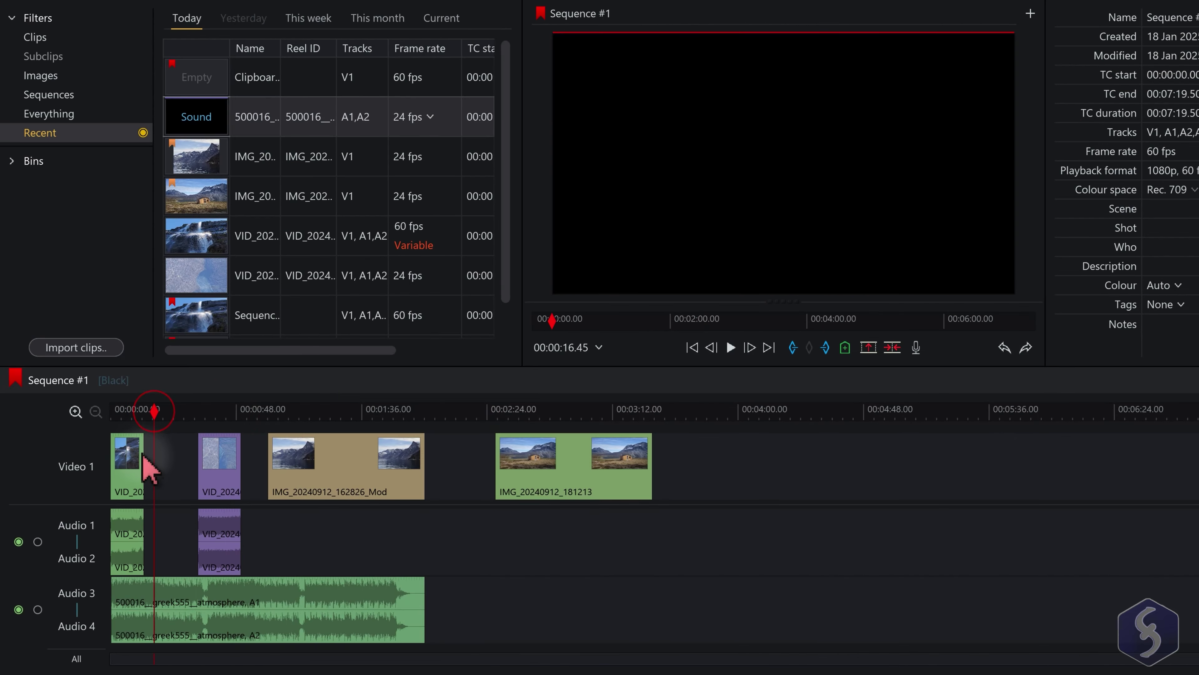
pyautogui.scroll(3, 212, 353)
pyautogui.scroll(3, 146, 477)
pyautogui.scroll(-6, 146, 478)
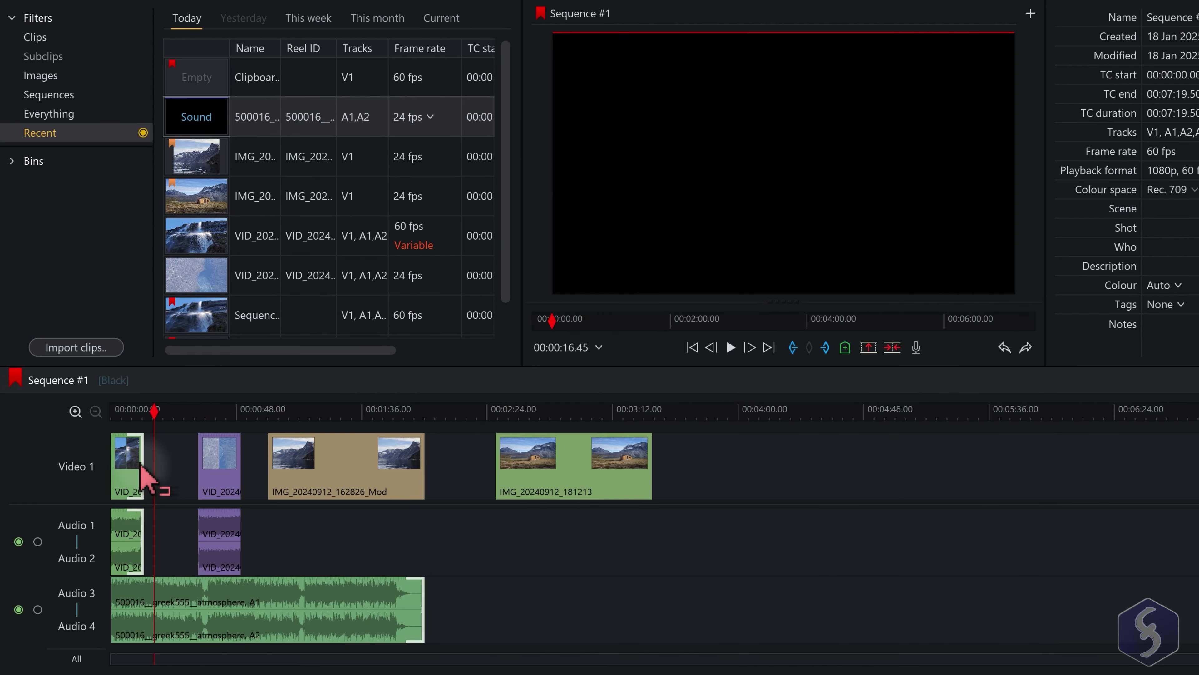
pyautogui.scroll(6, 146, 479)
pyautogui.scroll(-3, 147, 479)
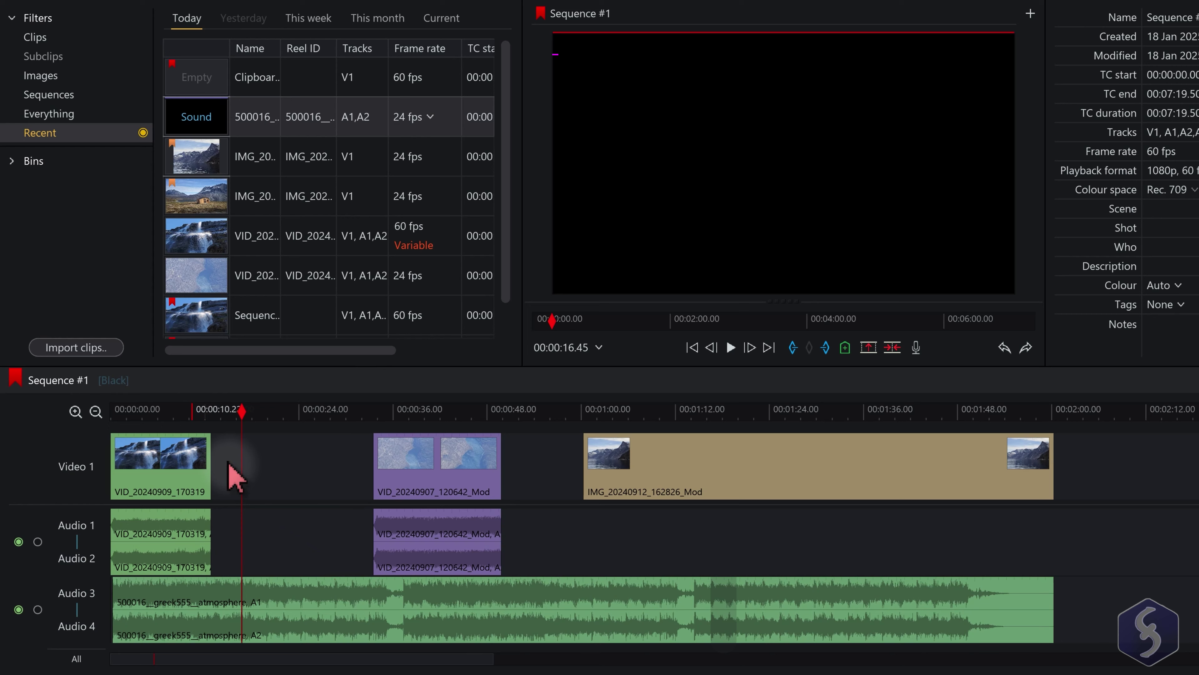
# Preview the sequence by moving the playhead across the video clips, then play and stop it over the lake photo
pyautogui.click(142, 456)
pyautogui.click(410, 408)
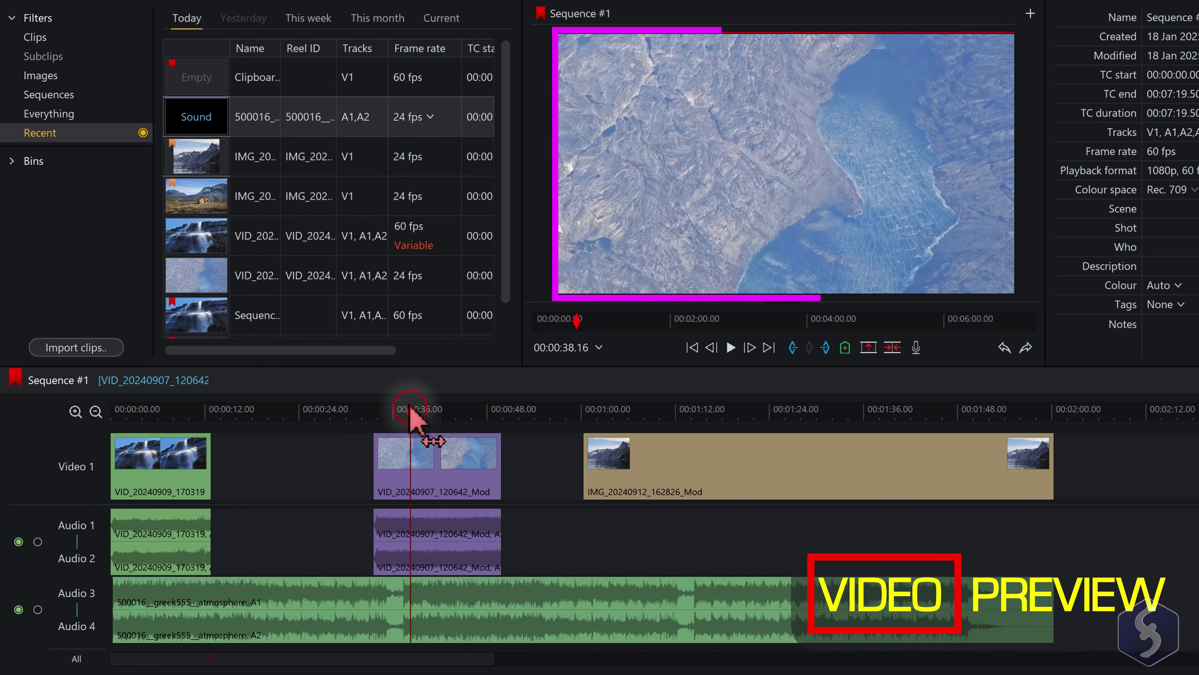
pyautogui.click(130, 412)
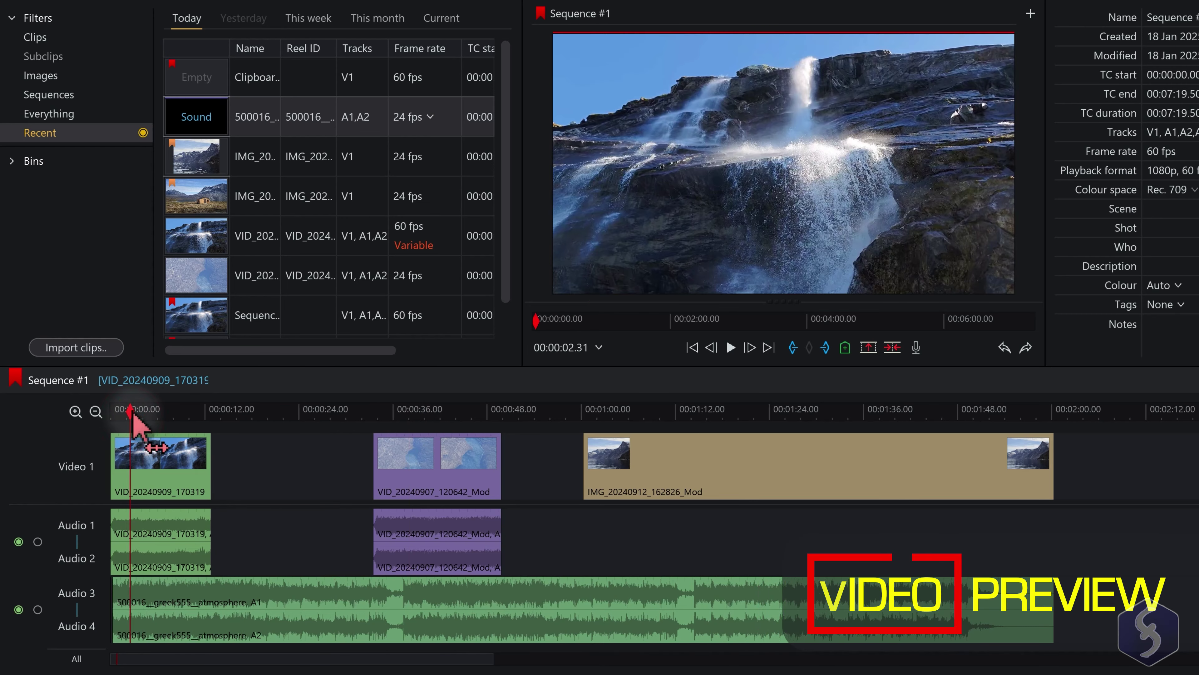
pyautogui.moveTo(131, 415)
pyautogui.mouseDown()
pyautogui.moveTo(181, 418)
pyautogui.moveTo(146, 419)
pyautogui.mouseUp()
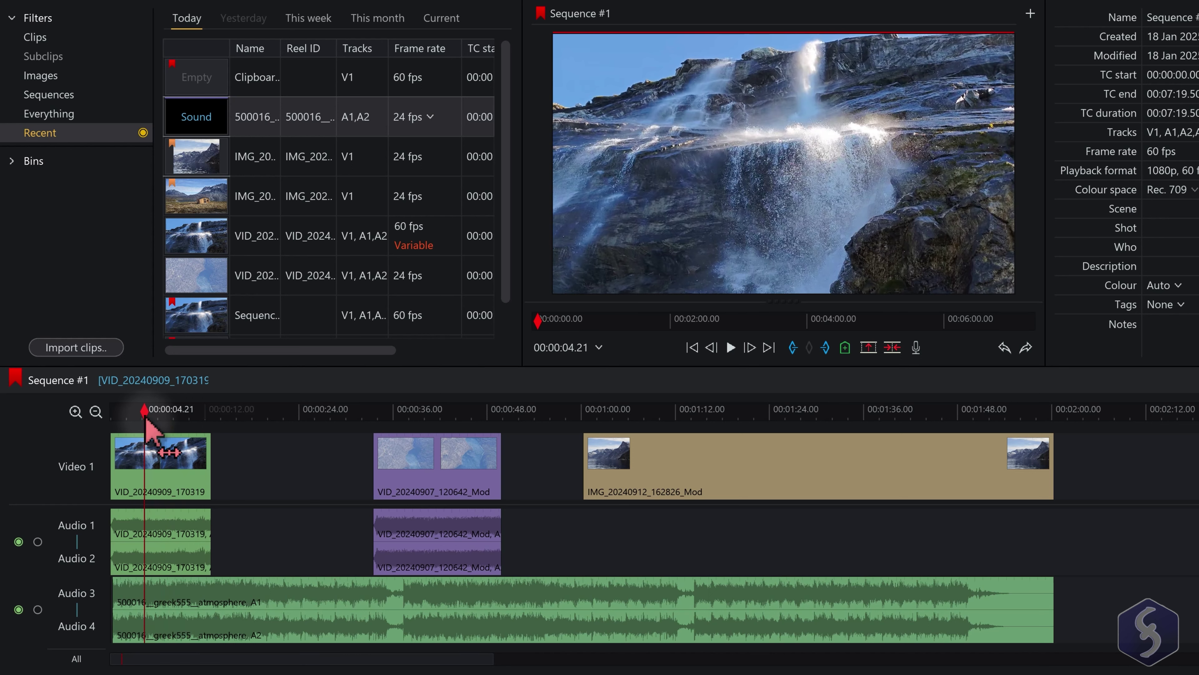
pyautogui.click(610, 409)
pyautogui.press('space')
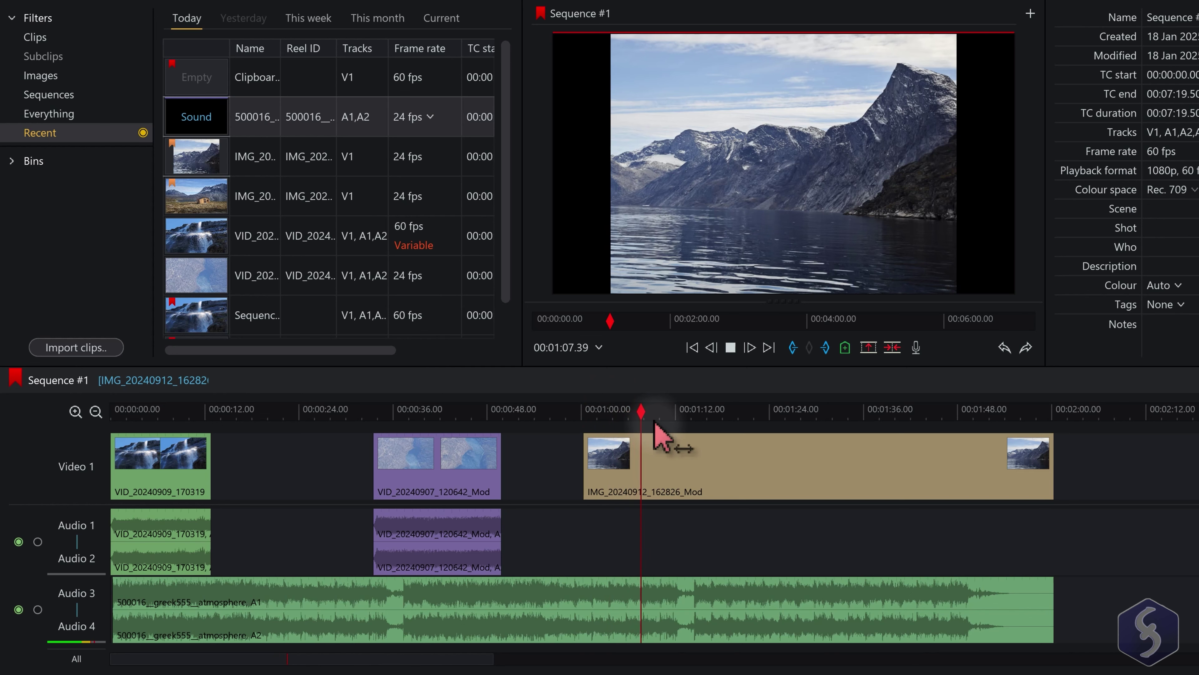
pyautogui.press('space')
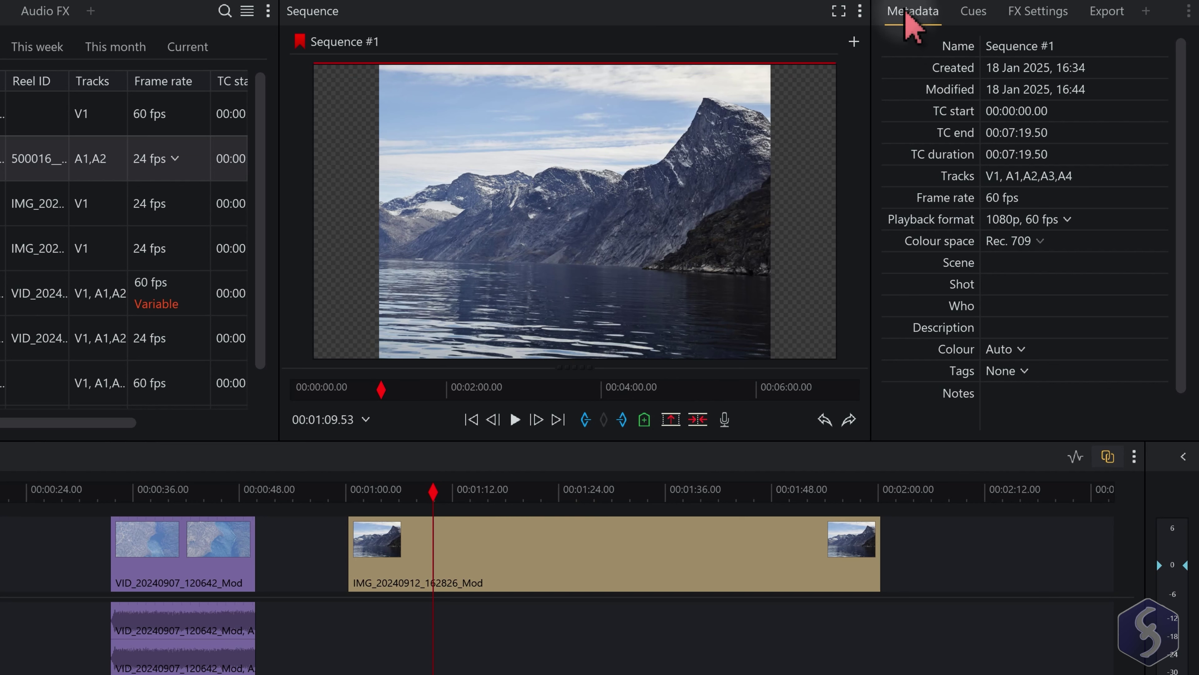
# Set the playback format of Sequence #1 to Square, 60 fps
pyautogui.click(1068, 220)
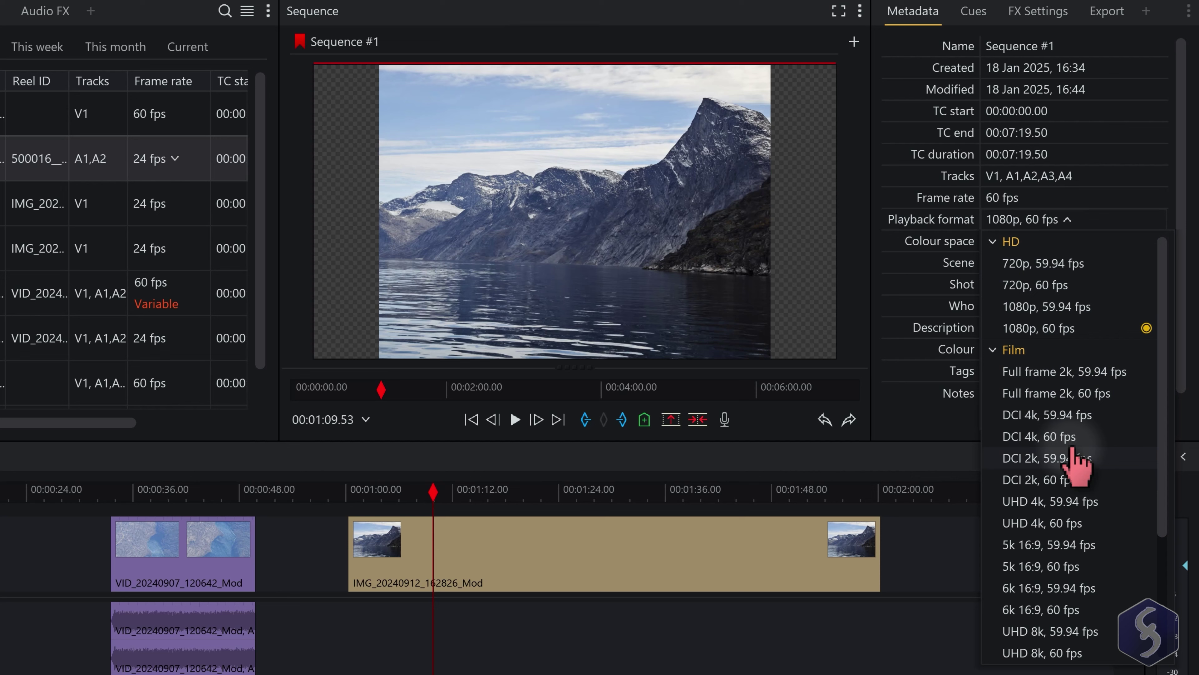
pyautogui.scroll(-3, 1076, 461)
pyautogui.click(1041, 567)
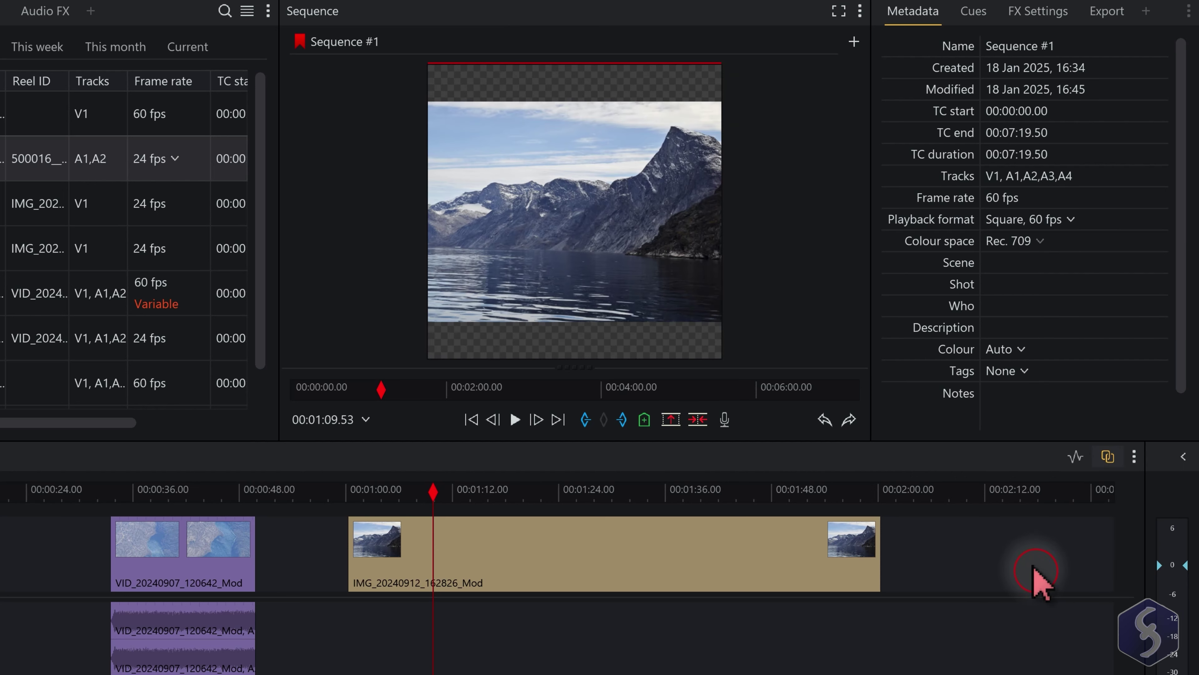
# Set the playback format of Sequence #1 to 720p, 60 fps
pyautogui.click(1071, 220)
pyautogui.scroll(3, 1089, 326)
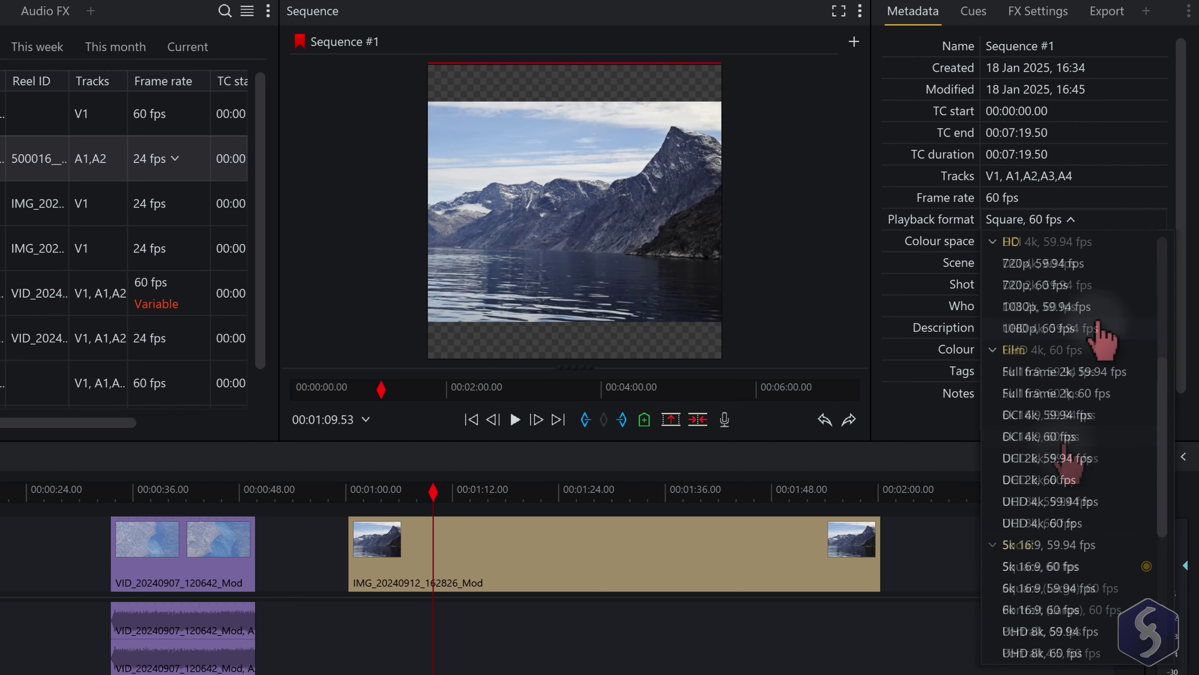
pyautogui.click(1090, 285)
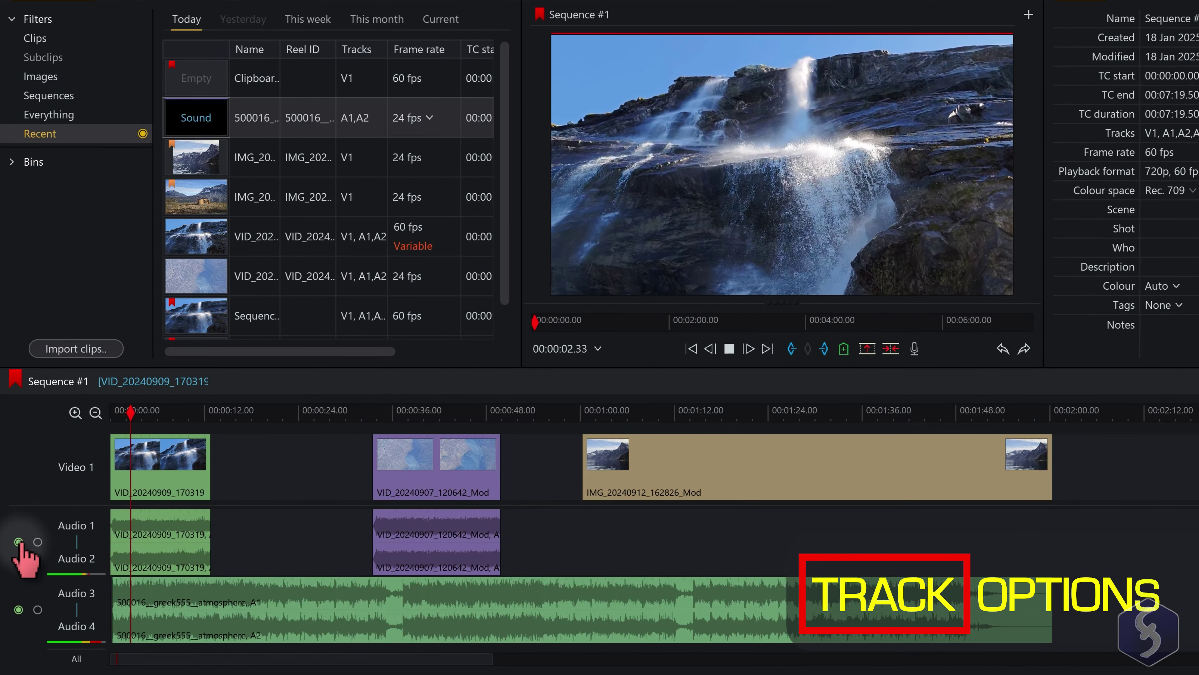
# Mute and unmute the Audio 1 and Audio 2 pair during playback, and turn its solo on and off
pyautogui.click(18, 541)
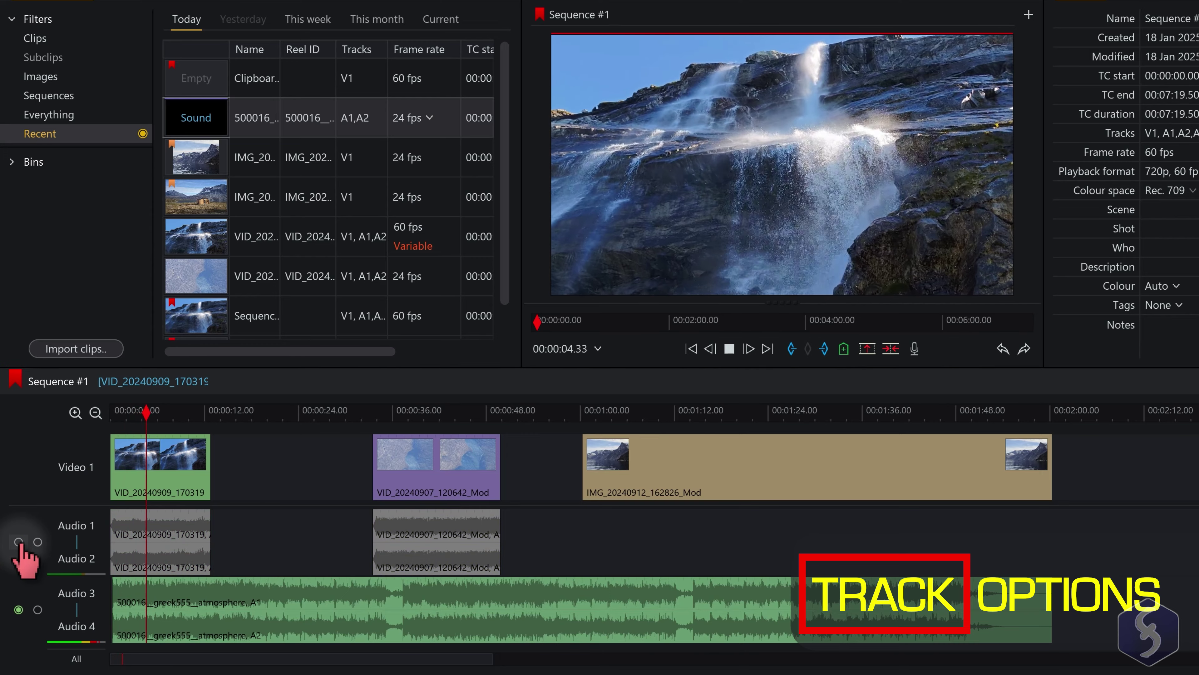
pyautogui.click(18, 541)
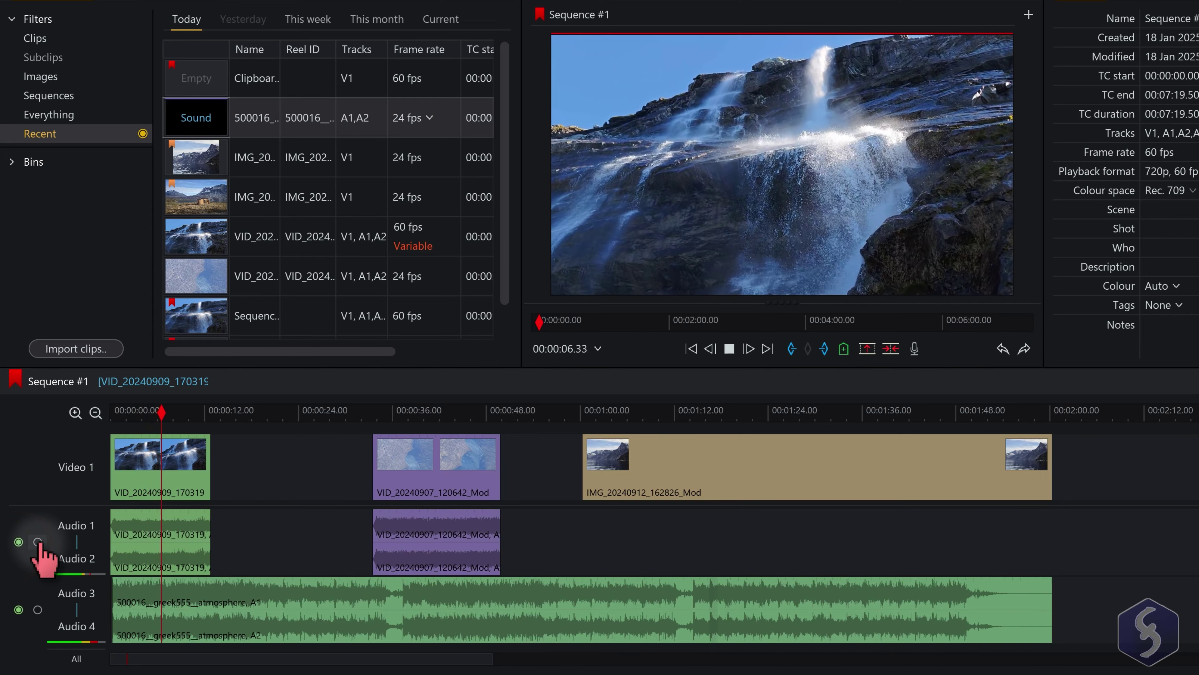
pyautogui.click(38, 541)
pyautogui.click(37, 541)
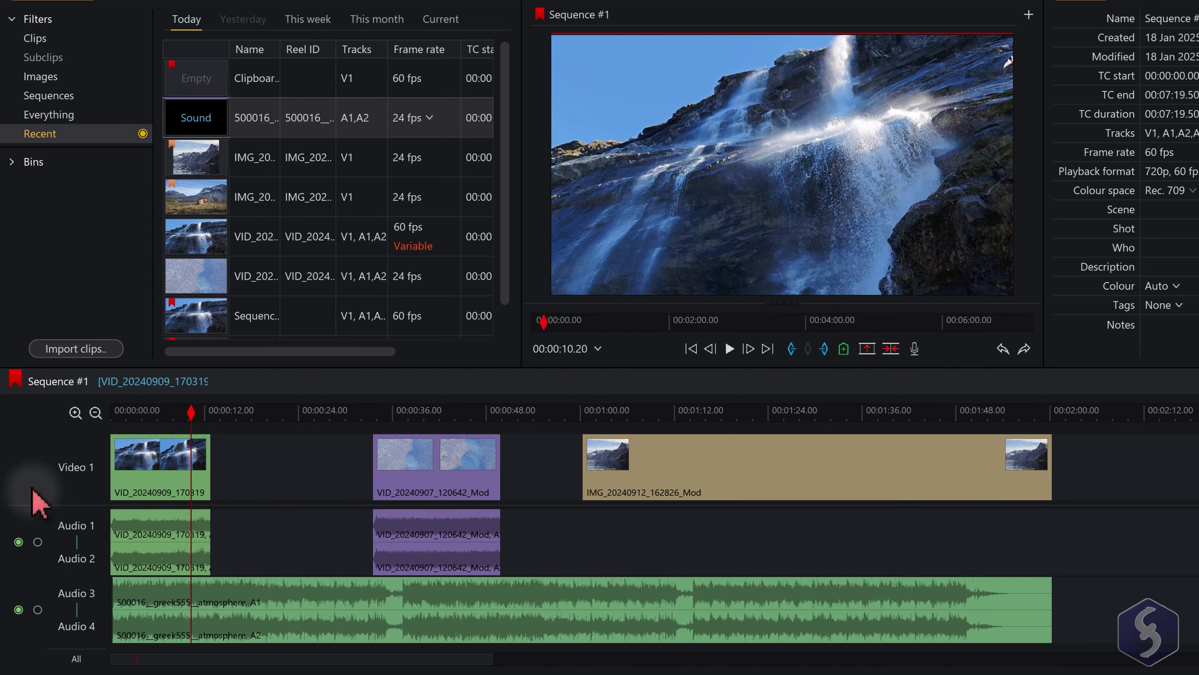
# Add a new video track to Sequence #1
pyautogui.rightClick(31, 471)
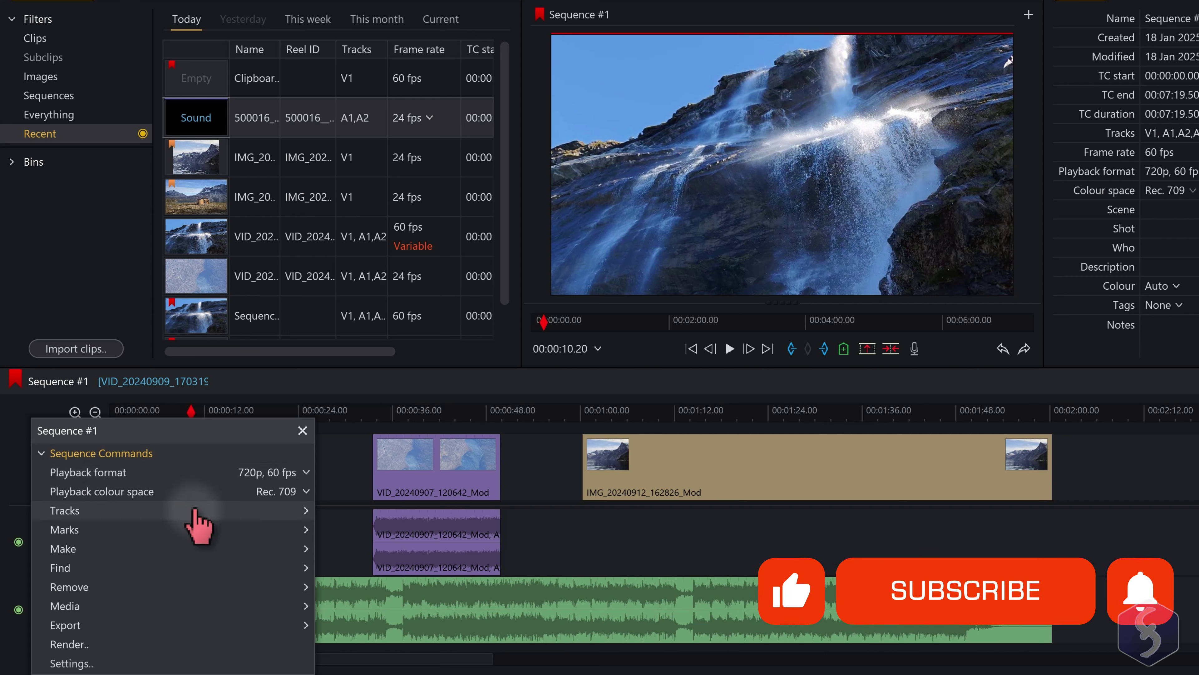
pyautogui.click(268, 520)
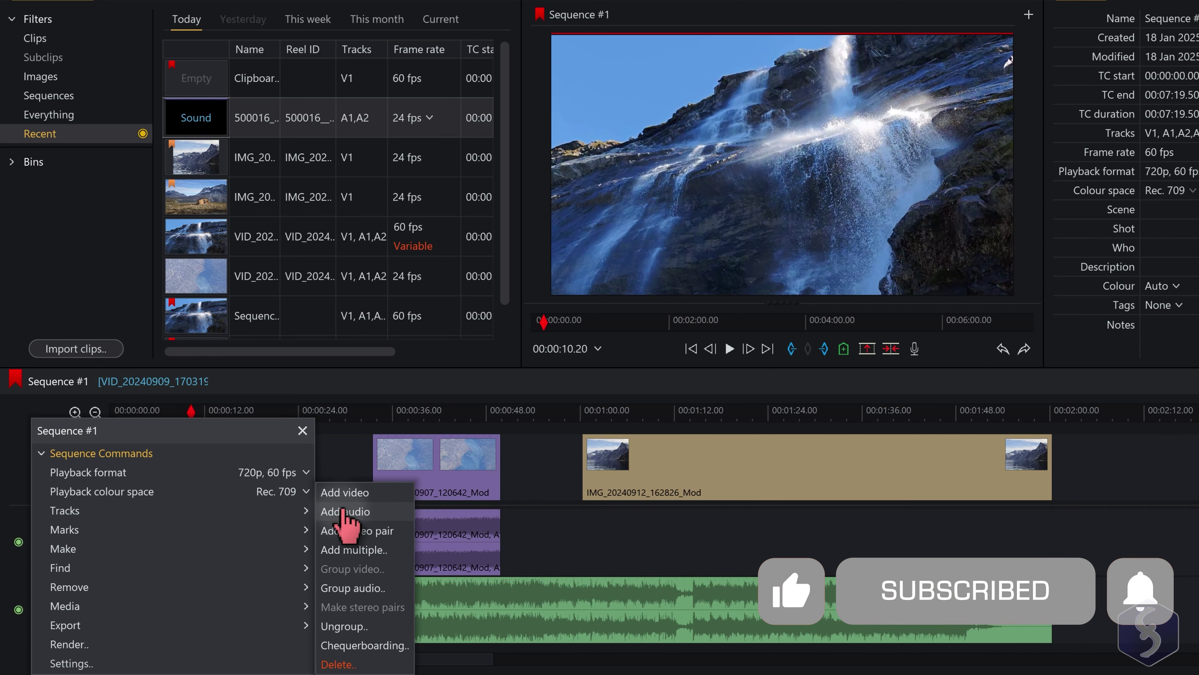
pyautogui.click(347, 492)
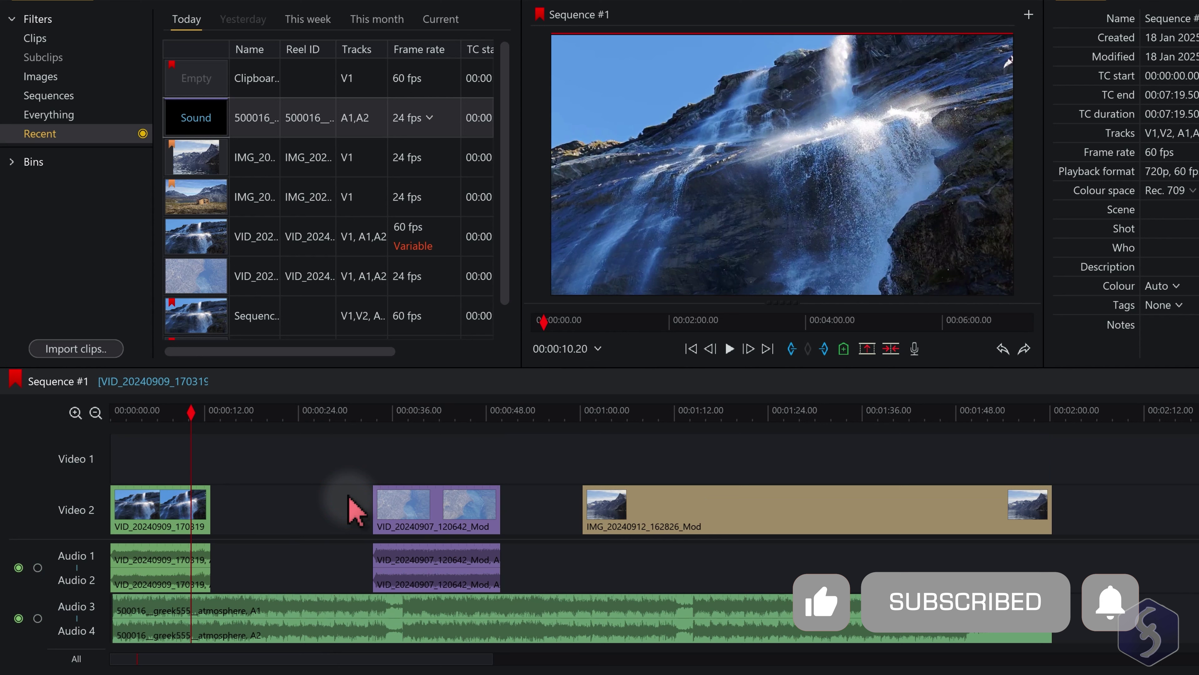
# Record a microphone voice-over into Sequence #1 from 00:02:04.04, with the target track on Auto
pyautogui.click(1081, 416)
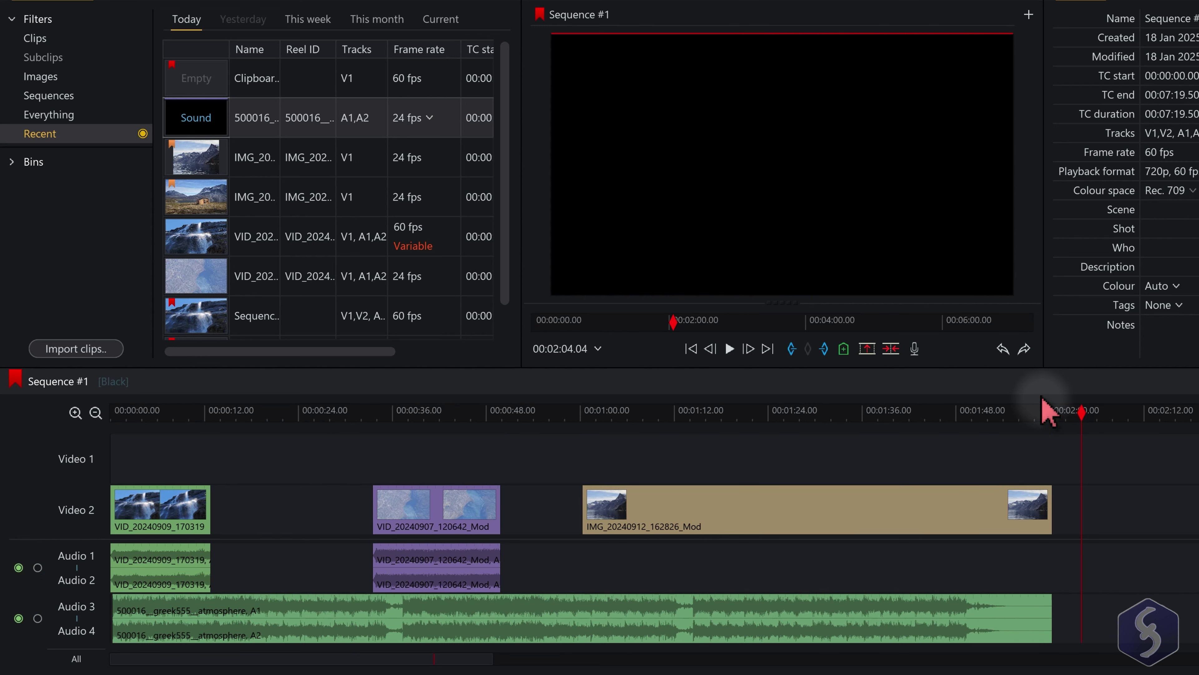
pyautogui.click(918, 355)
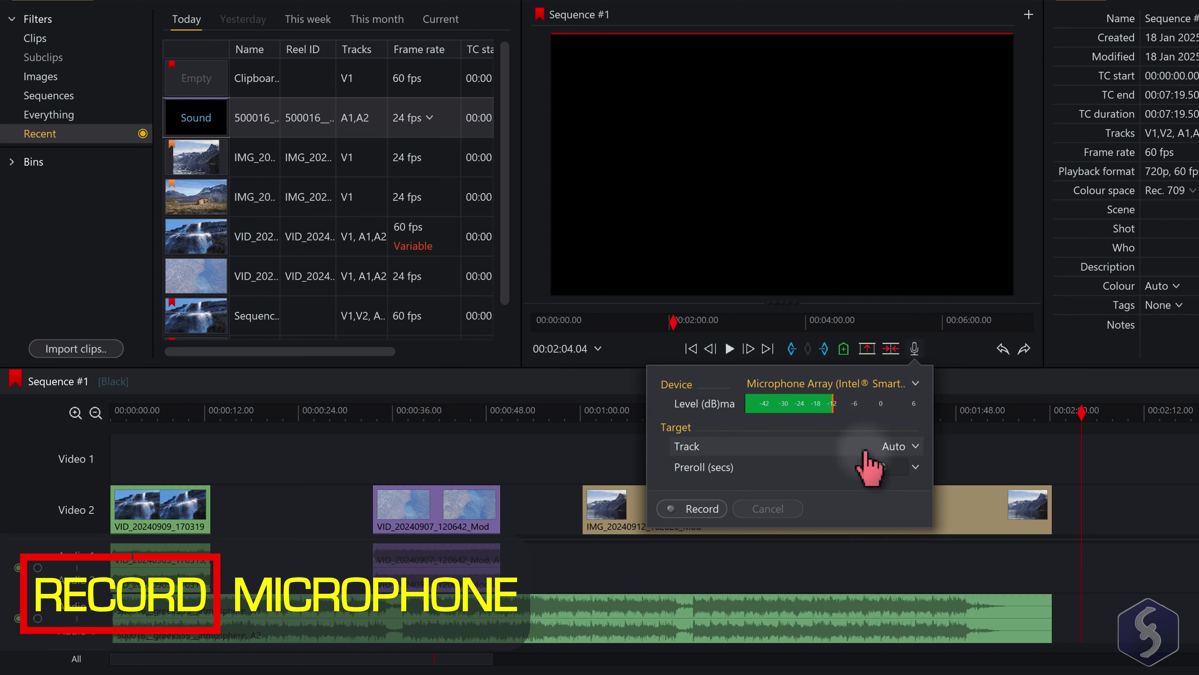
pyautogui.click(911, 446)
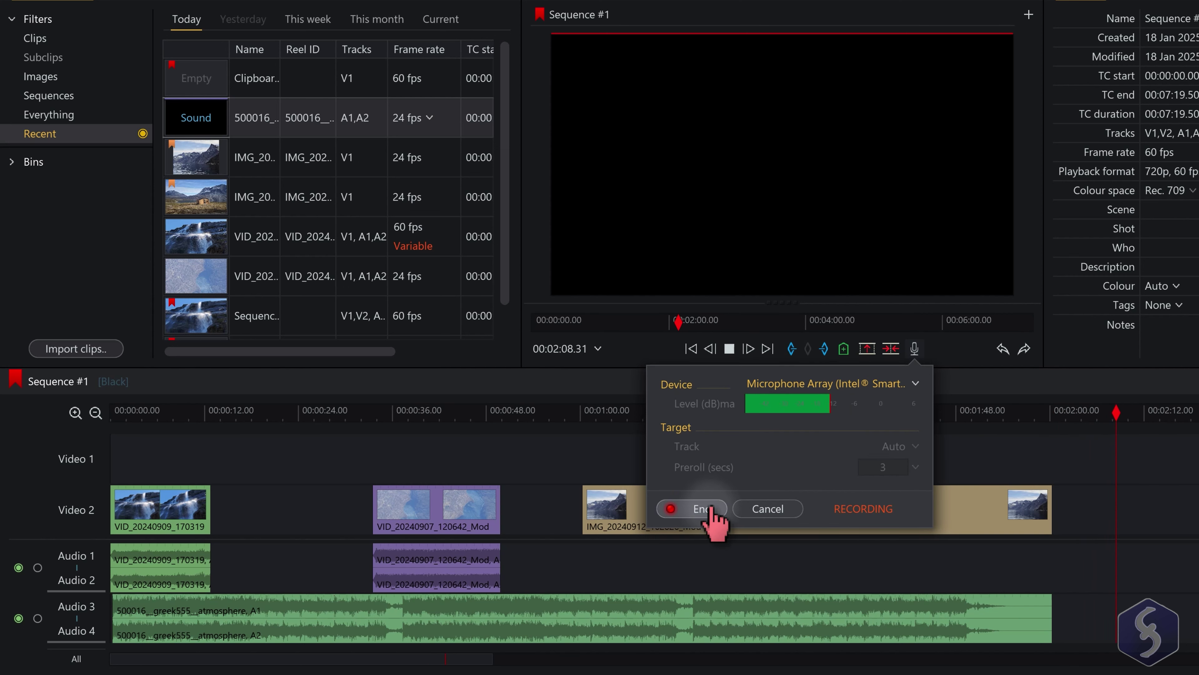
pyautogui.click(710, 510)
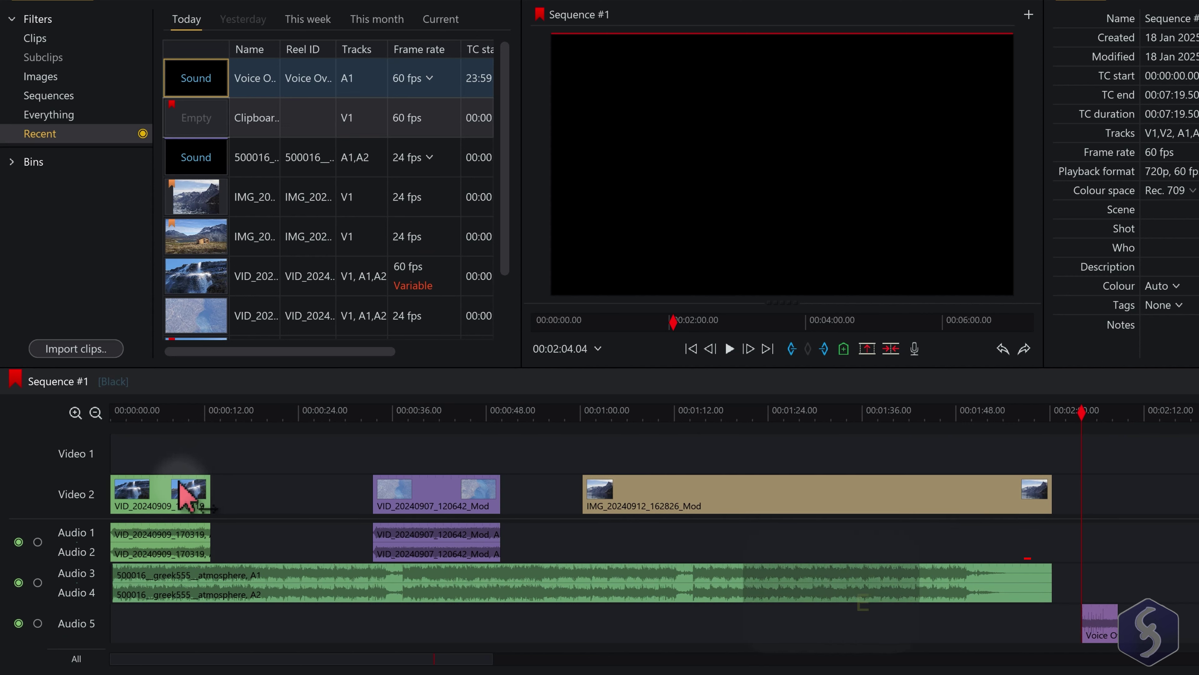
# Move the VID_20240909_170319 clip along Video 2 to start at 00:00:07.17, and shift its video part separately from its audio
pyautogui.click(178, 503)
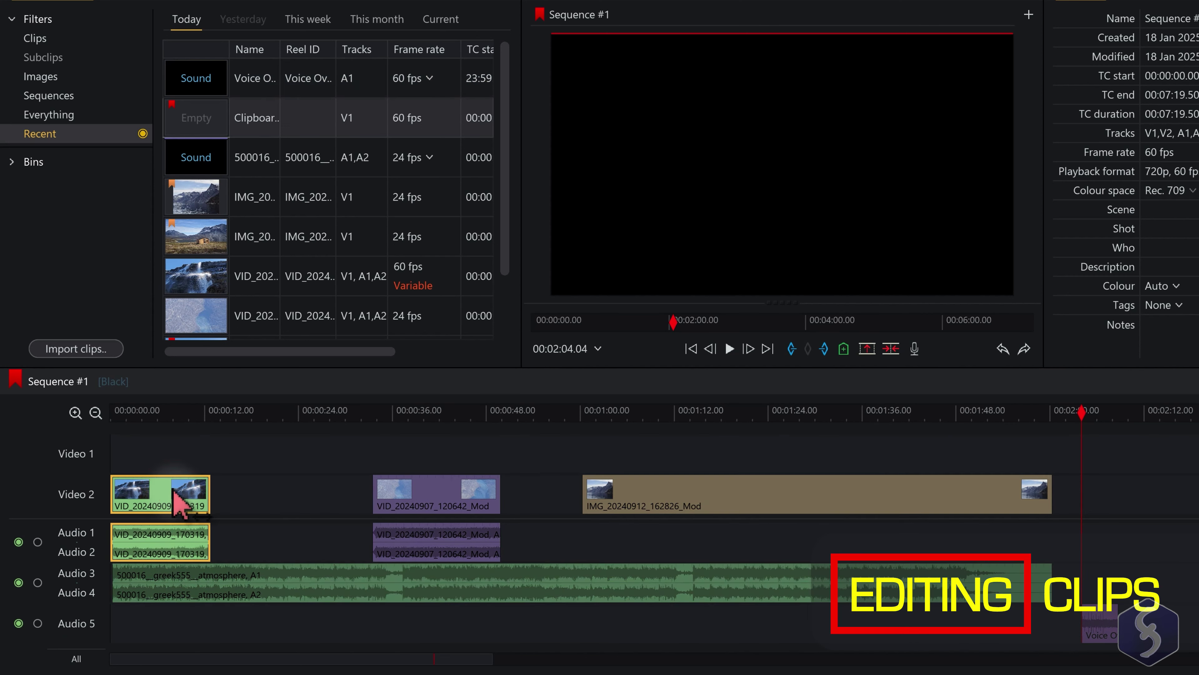
pyautogui.moveTo(178, 502)
pyautogui.mouseDown()
pyautogui.moveTo(293, 508)
pyautogui.moveTo(206, 497)
pyautogui.moveTo(201, 477)
pyautogui.moveTo(260, 465)
pyautogui.moveTo(263, 496)
pyautogui.moveTo(188, 492)
pyautogui.mouseUp()
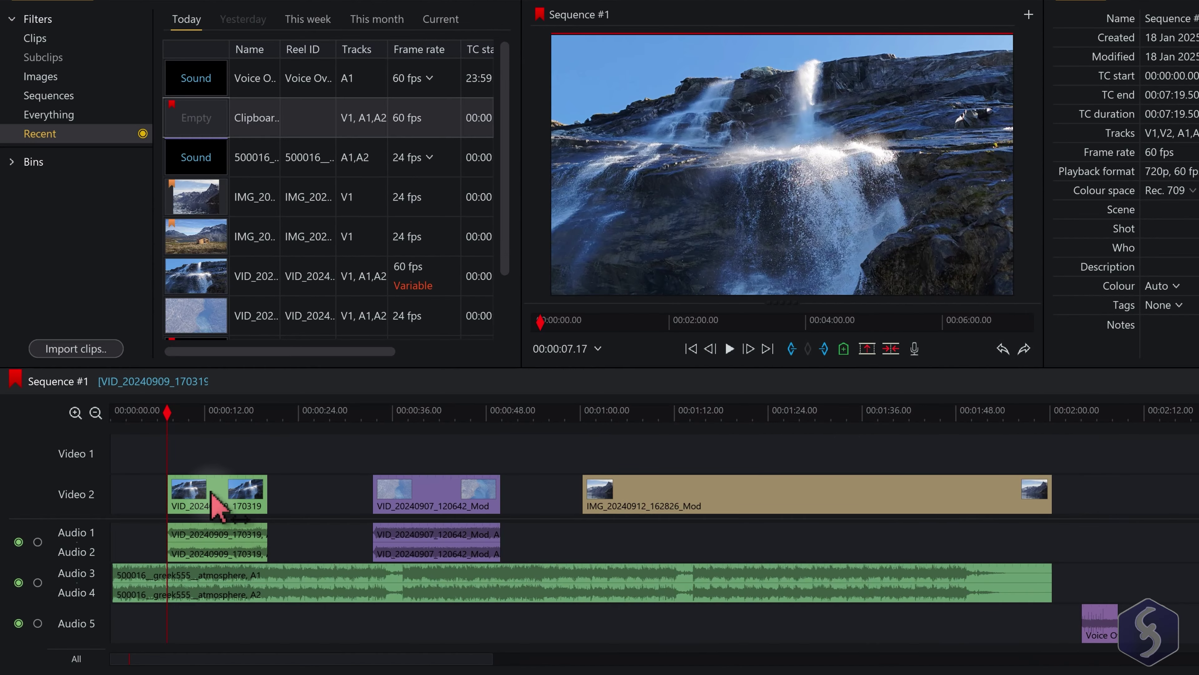
pyautogui.moveTo(221, 500)
pyautogui.mouseDown()
pyautogui.moveTo(279, 503)
pyautogui.moveTo(237, 505)
pyautogui.mouseUp()
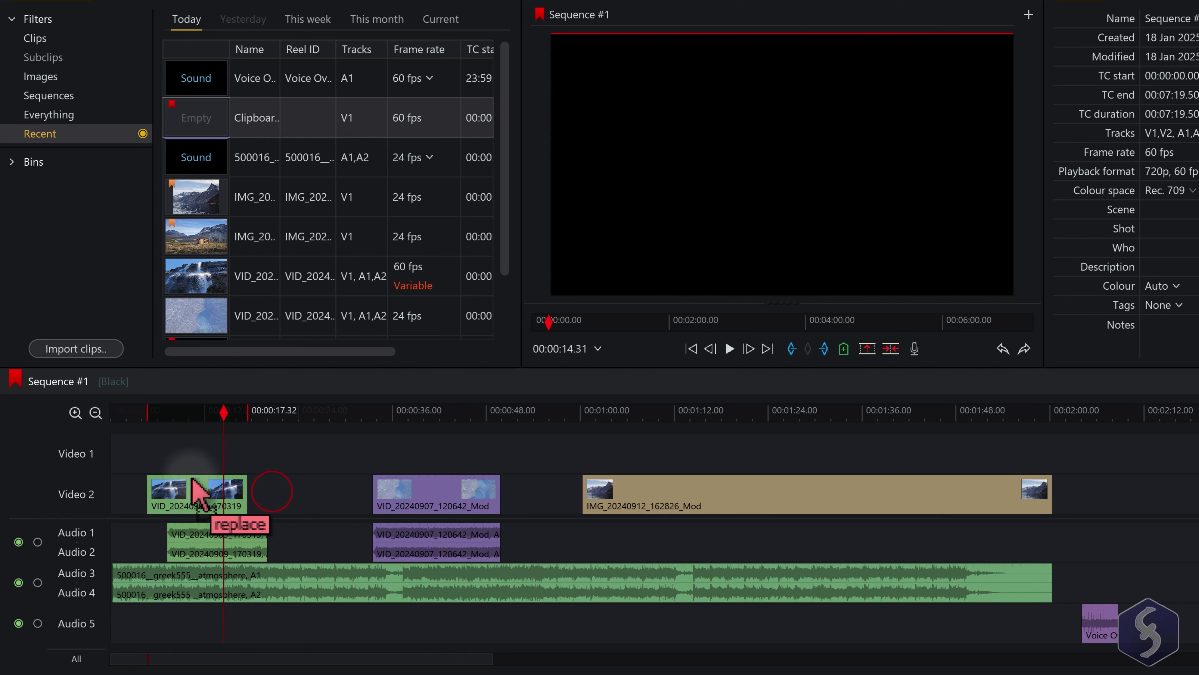
# Scrub through the overlap between IMG_20240912_162826_Mod on Video 1 and VID_20240909_170319 on Video 2
pyautogui.moveTo(246, 414); pyautogui.dragTo(437, 426)
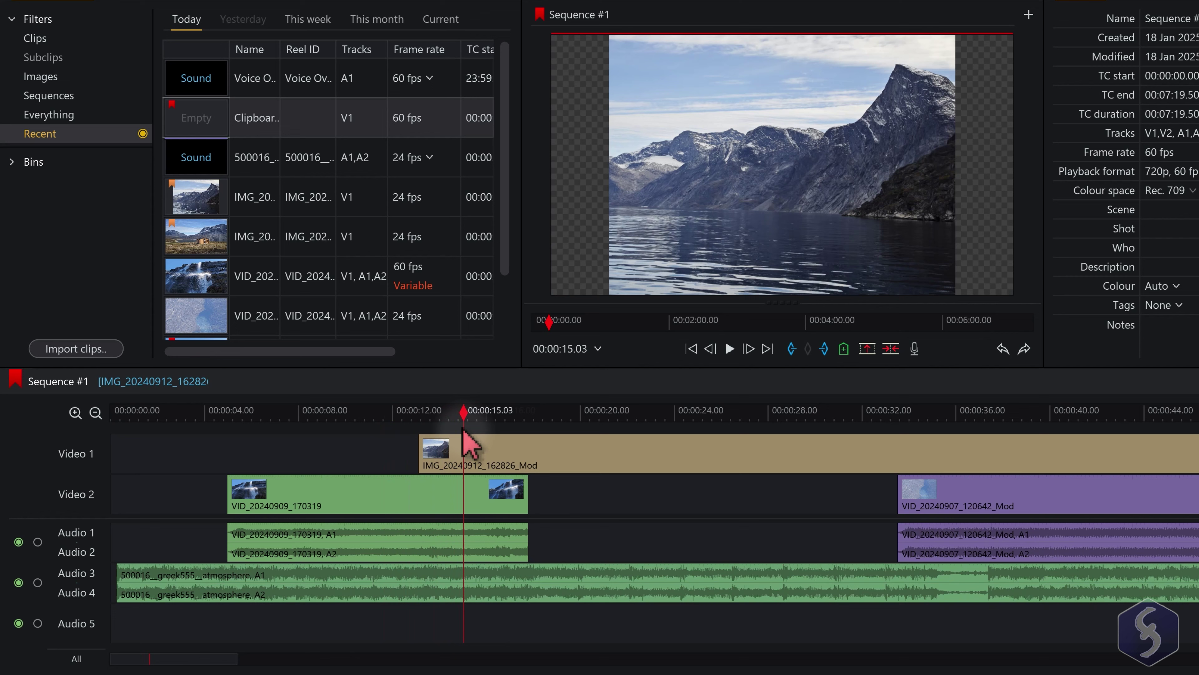
pyautogui.moveTo(432, 426); pyautogui.dragTo(409, 426)
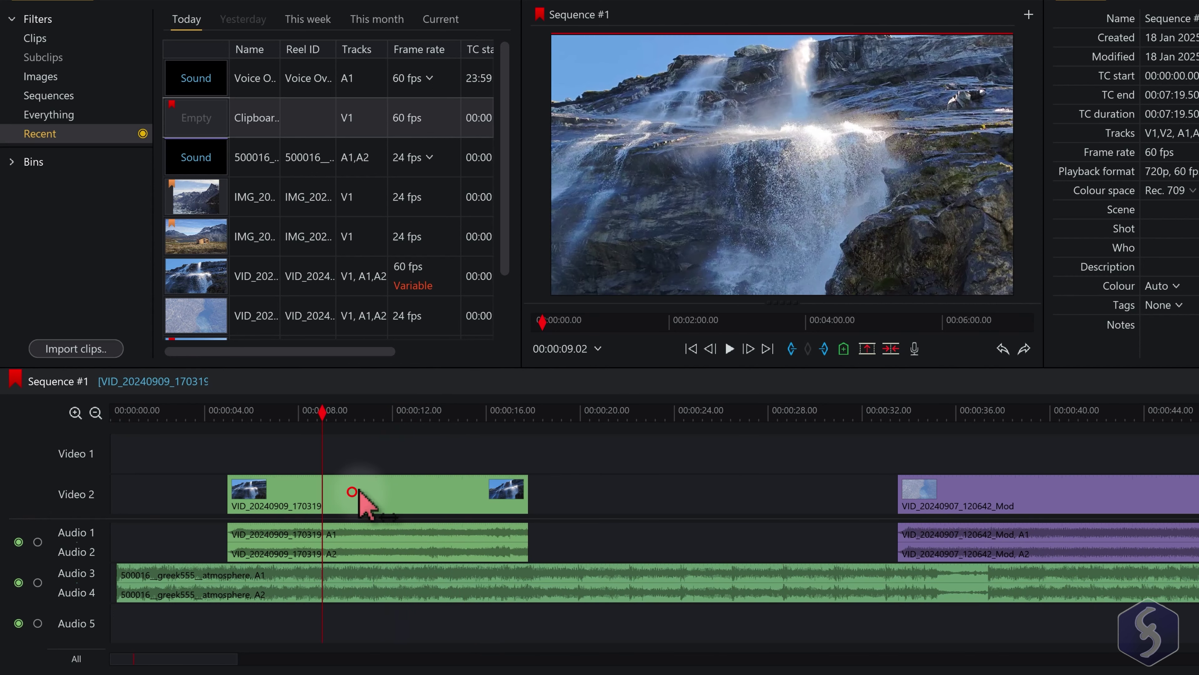
# Move the VID_20240909_170319 clip on Video 2 to start at 00:00:01.52 and place a copy of it at 00:00:15.39
pyautogui.moveTo(355, 492); pyautogui.dragTo(377, 470)
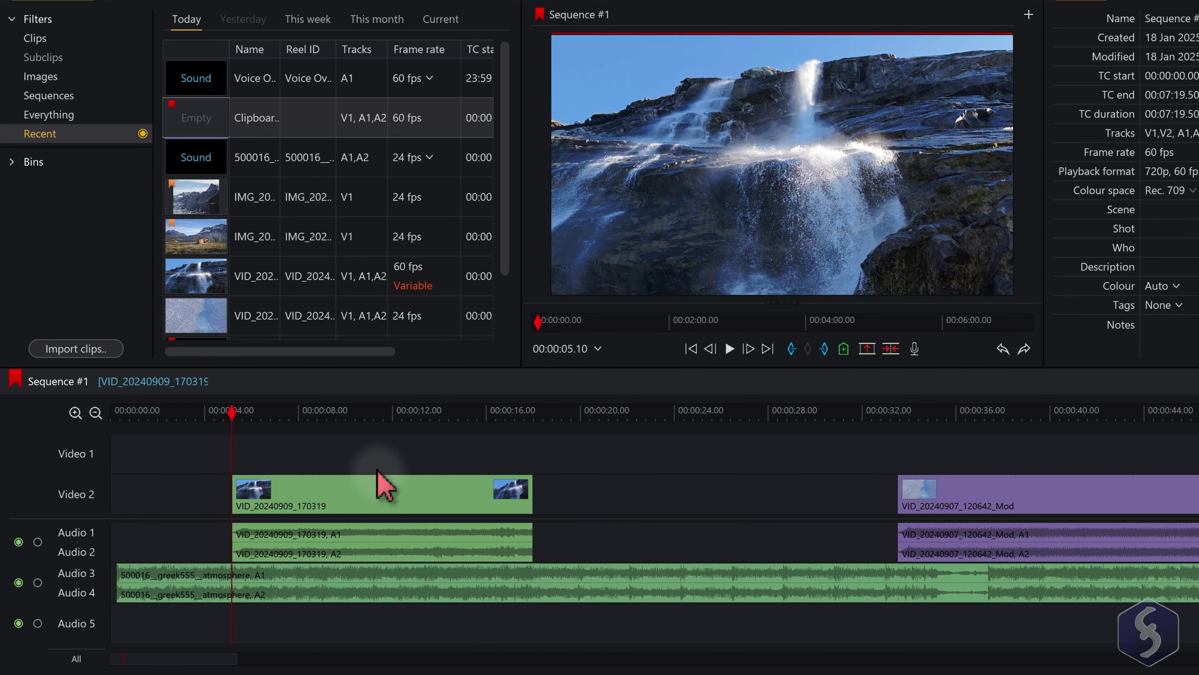
pyautogui.click(79, 497)
pyautogui.moveTo(276, 491); pyautogui.dragTo(384, 459)
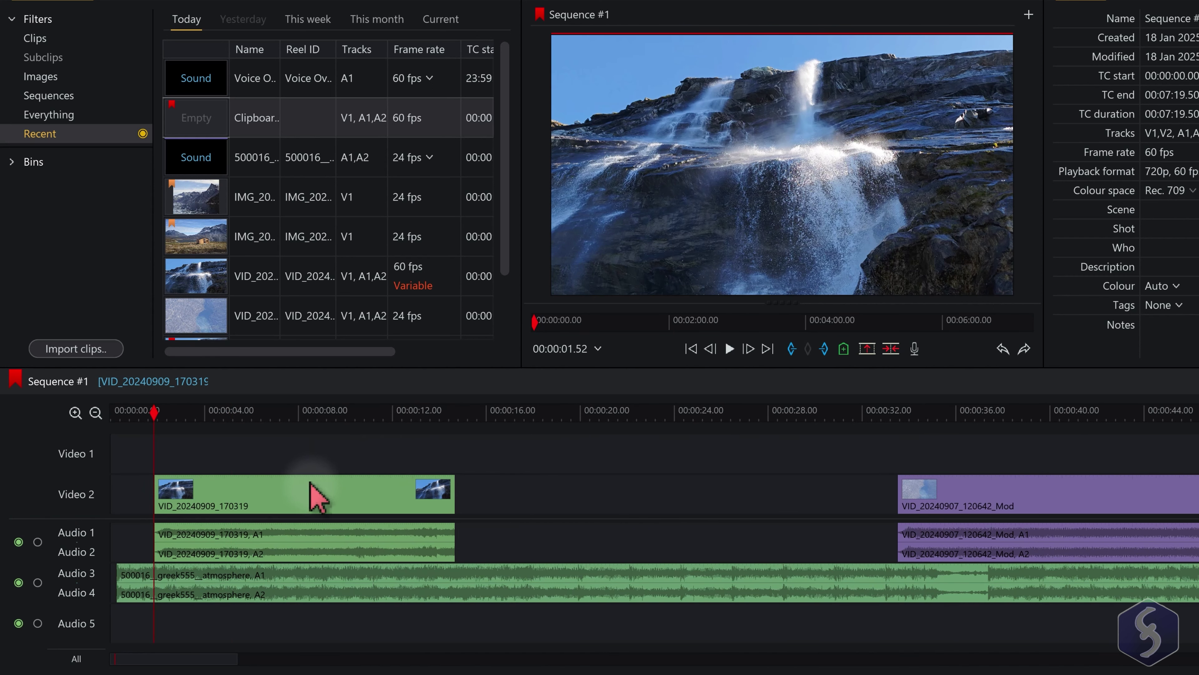
pyautogui.moveTo(288, 492); pyautogui.dragTo(613, 531)
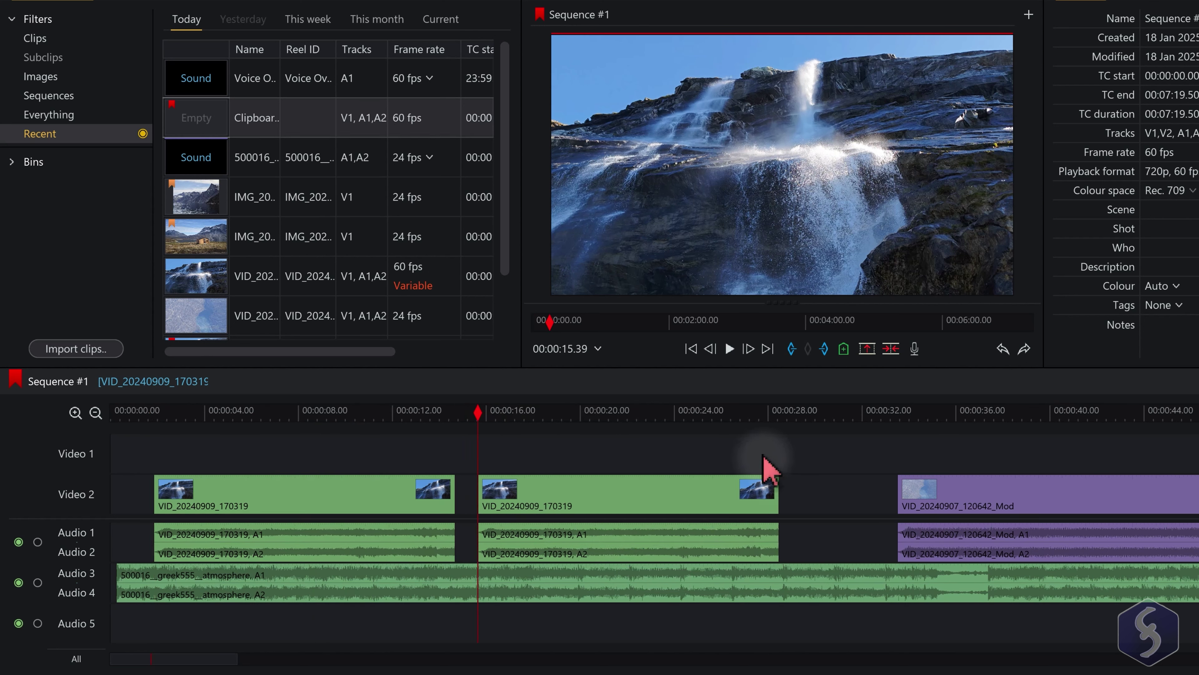
# Cut the second VID_20240909_170319 clip and paste it back at 00:00:15.39, and delete it from the timeline
pyautogui.click(708, 489)
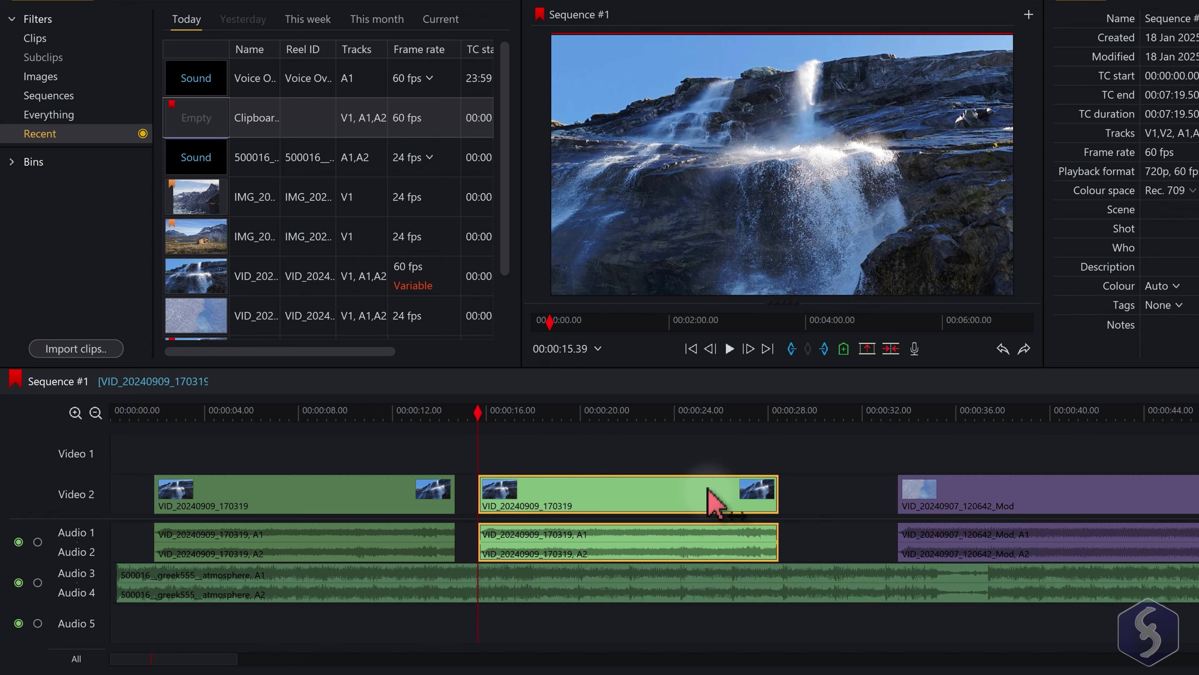
pyautogui.hotkey('ctrl', 'x')
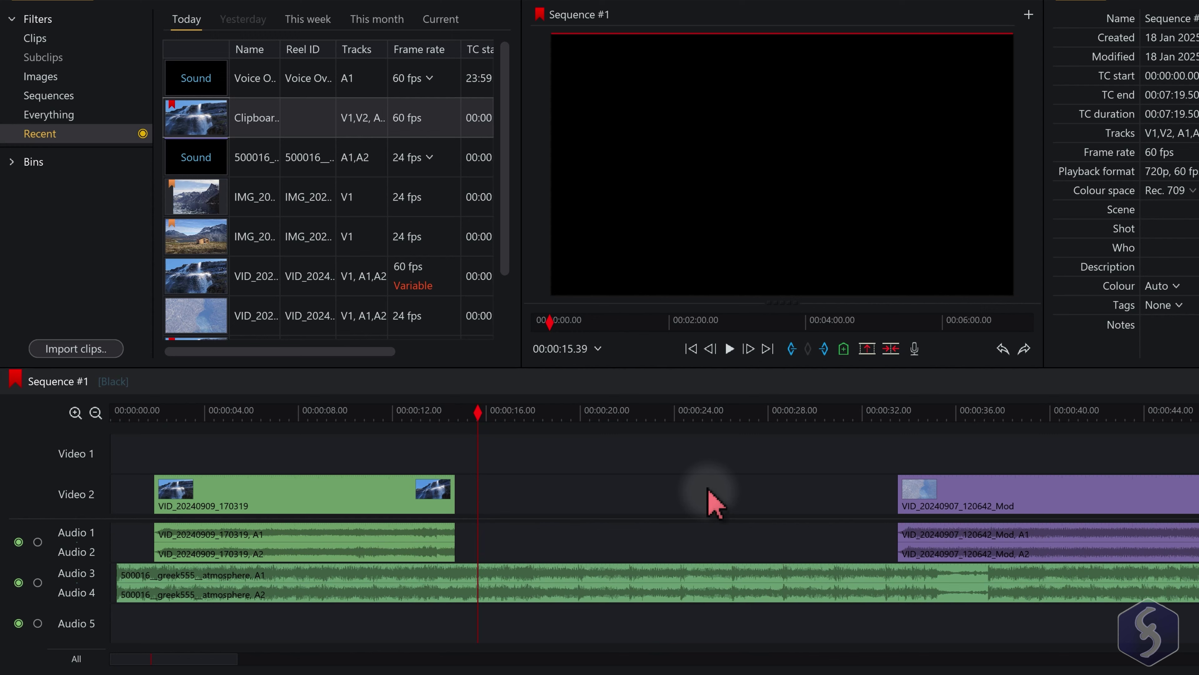
pyautogui.hotkey('ctrl', 'v')
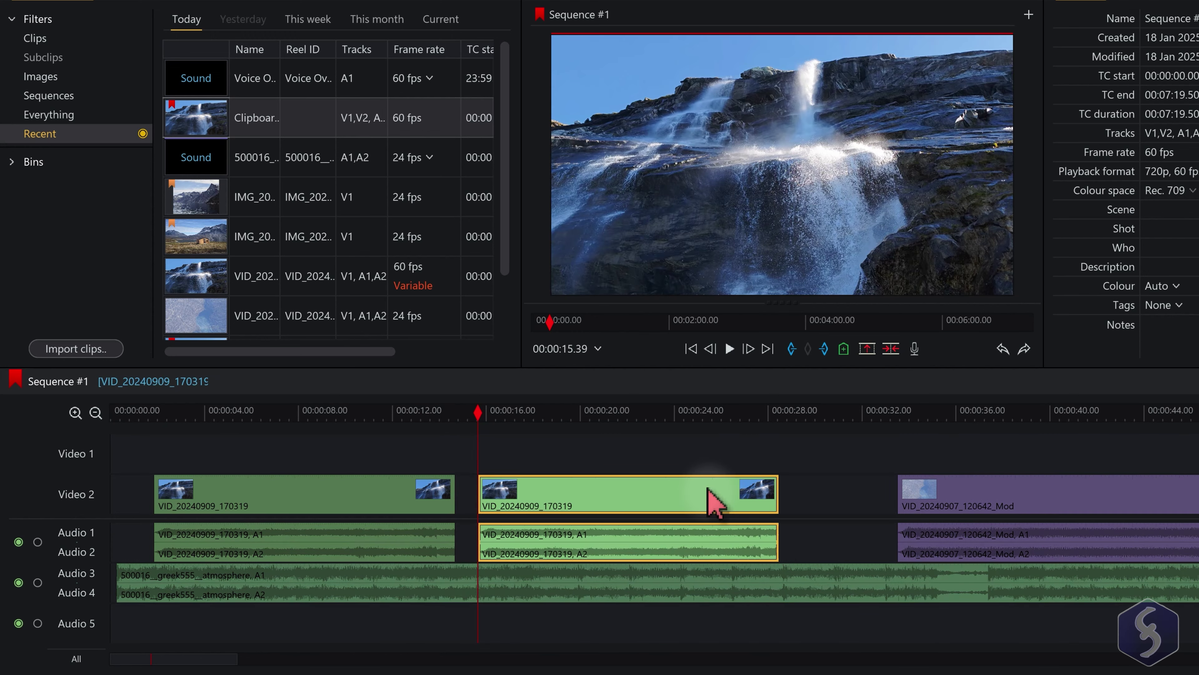
pyautogui.press('Delete')
# Split the VID_20240909_170319 clip at 00:00:08.43 and move its second segment away from the first along Video 2
pyautogui.click(321, 490)
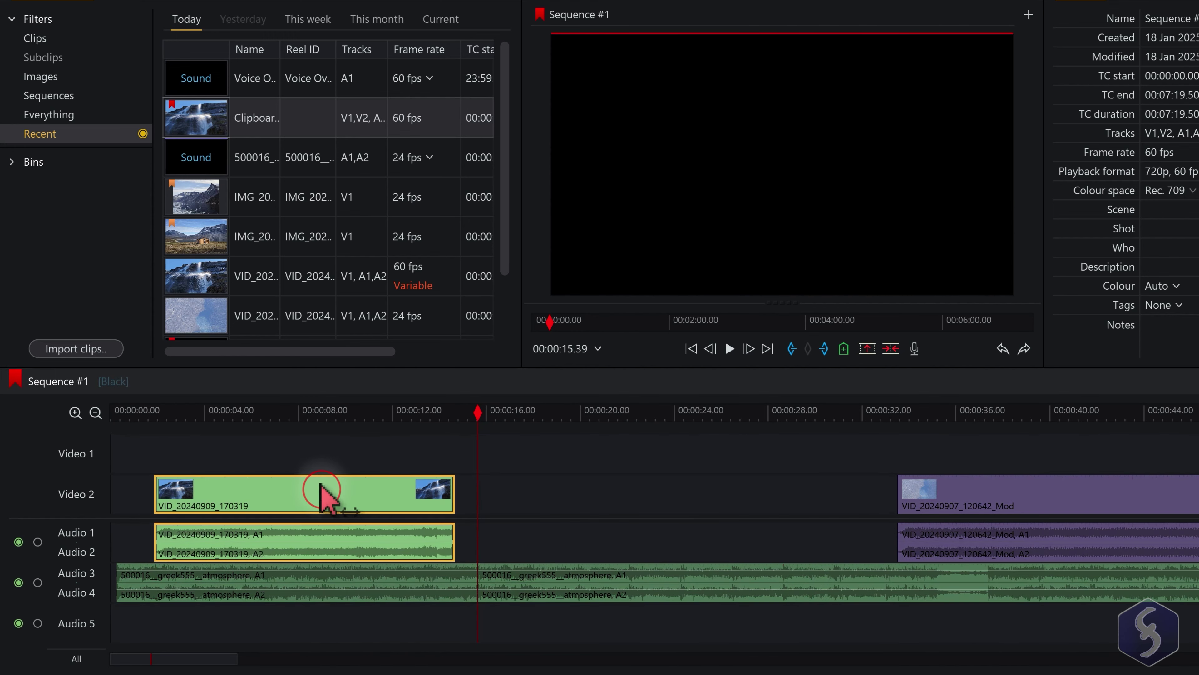
pyautogui.click(315, 407)
pyautogui.press('c')
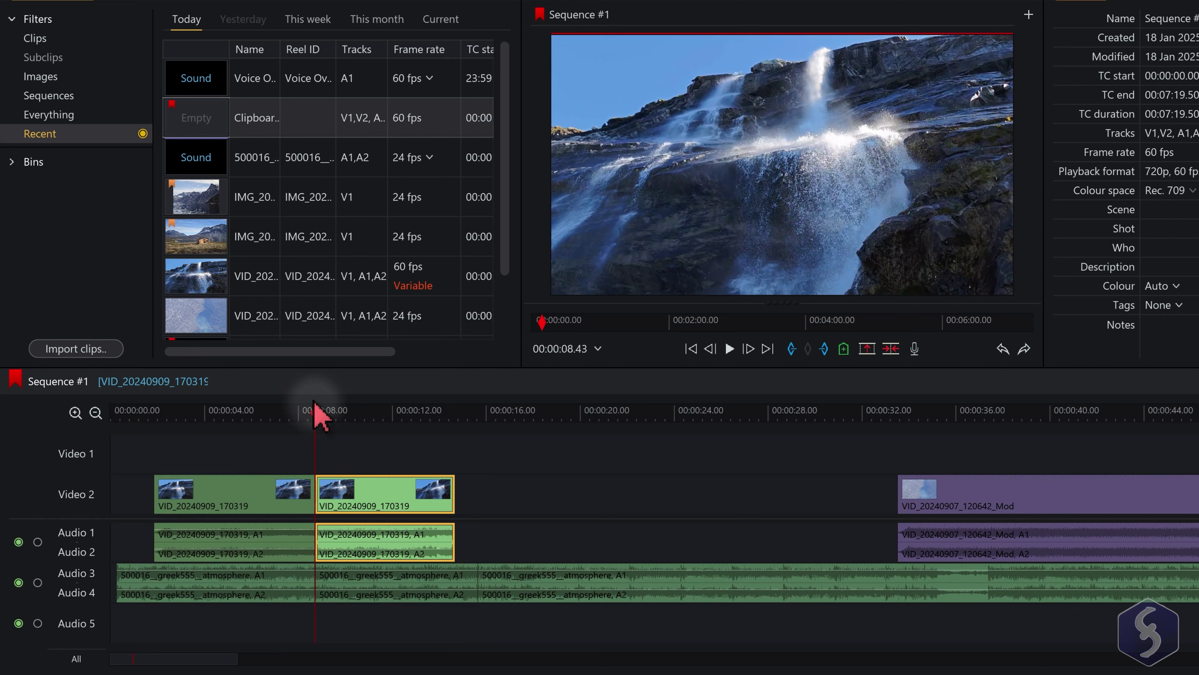
pyautogui.moveTo(352, 506); pyautogui.dragTo(425, 512)
pyautogui.click(244, 489)
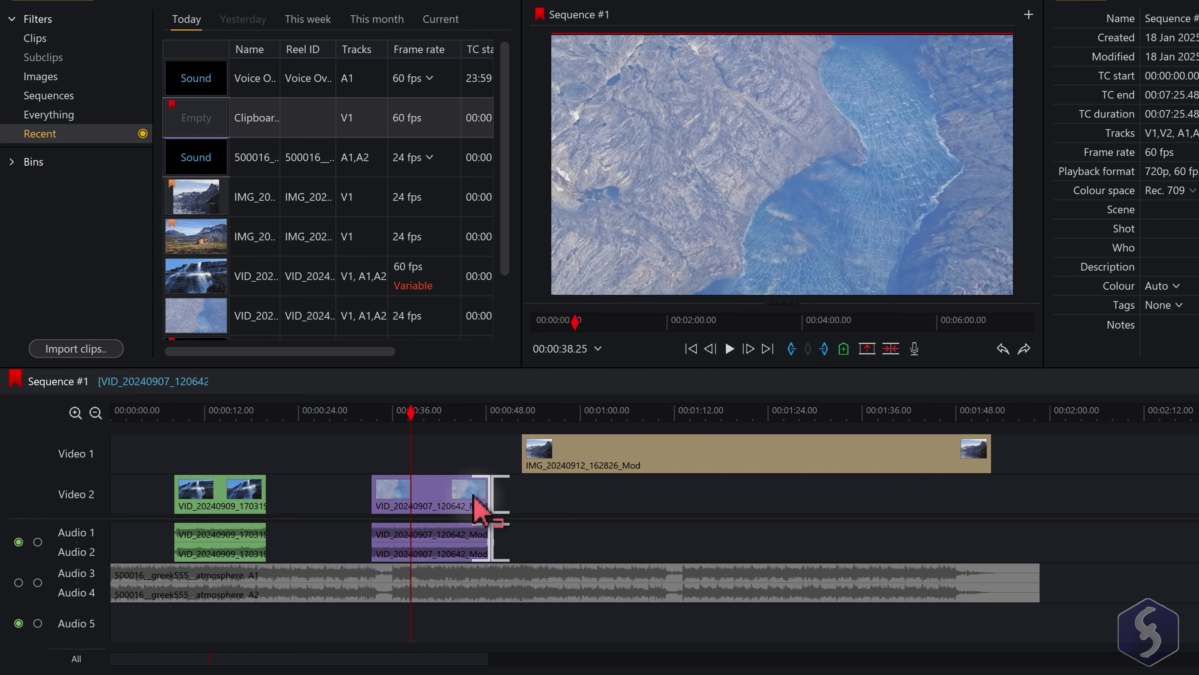
# Set the speed of the VID_20240907_120642_Mod segment to 400% with the Resize method and play it back
pyautogui.rightClick(442, 496)
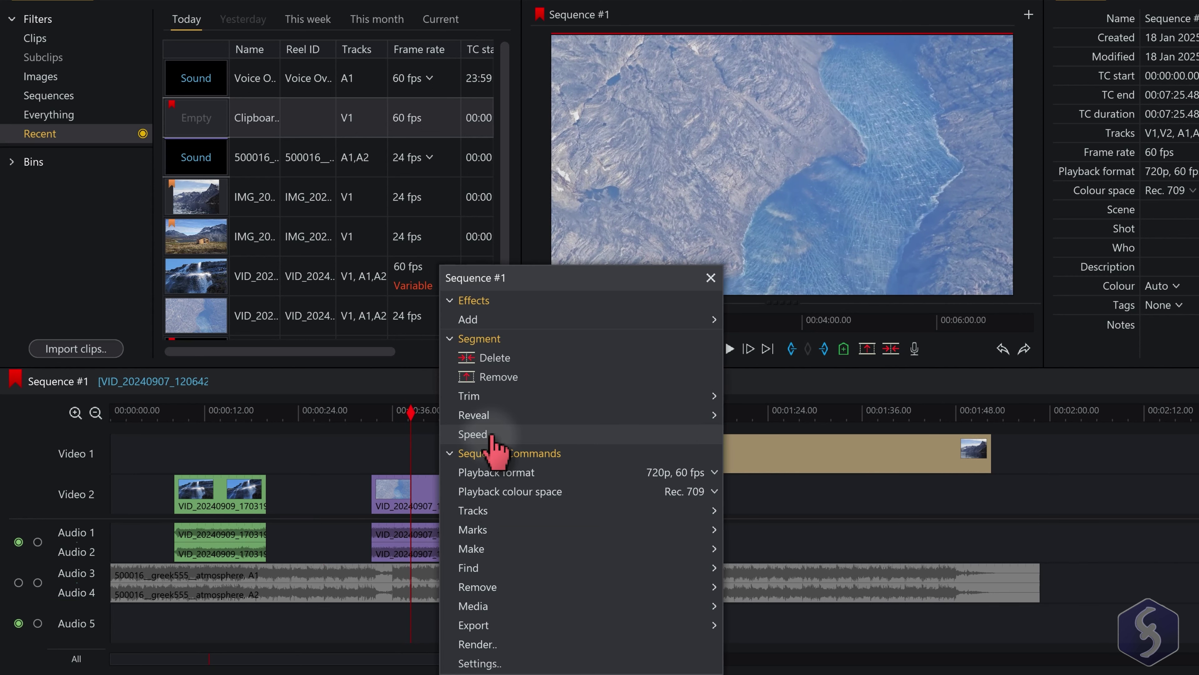
pyautogui.click(473, 434)
pyautogui.click(496, 291)
pyautogui.write('400')
pyautogui.press('Return')
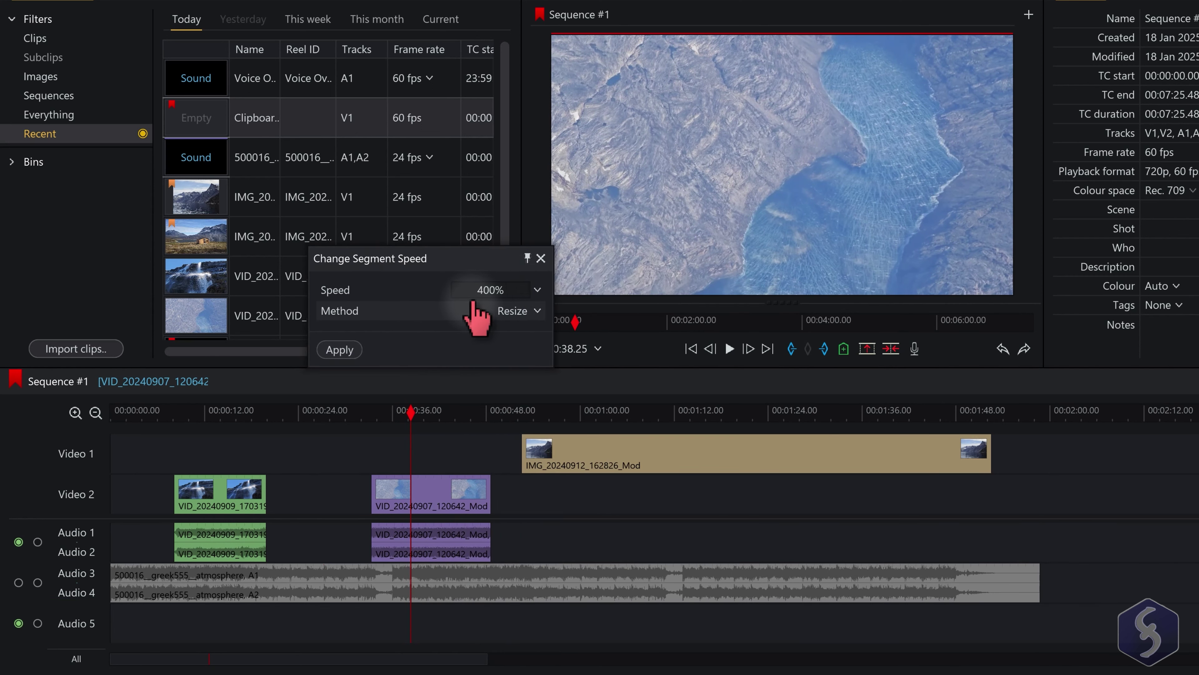
pyautogui.click(340, 350)
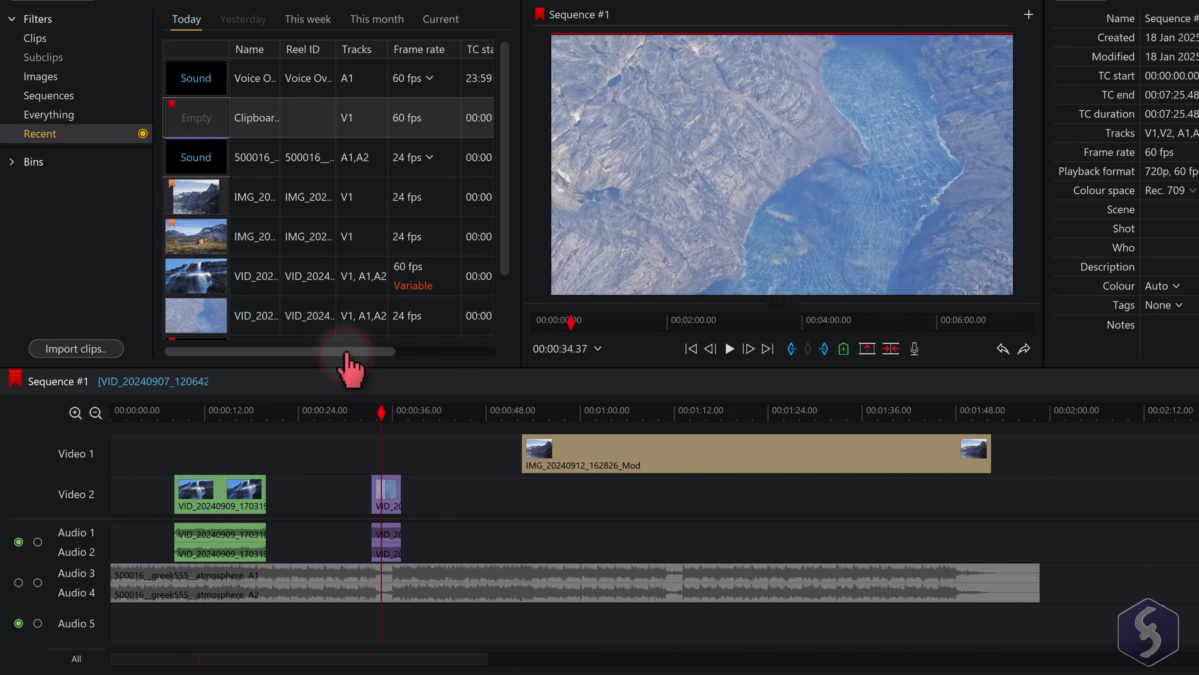
pyautogui.press('space')
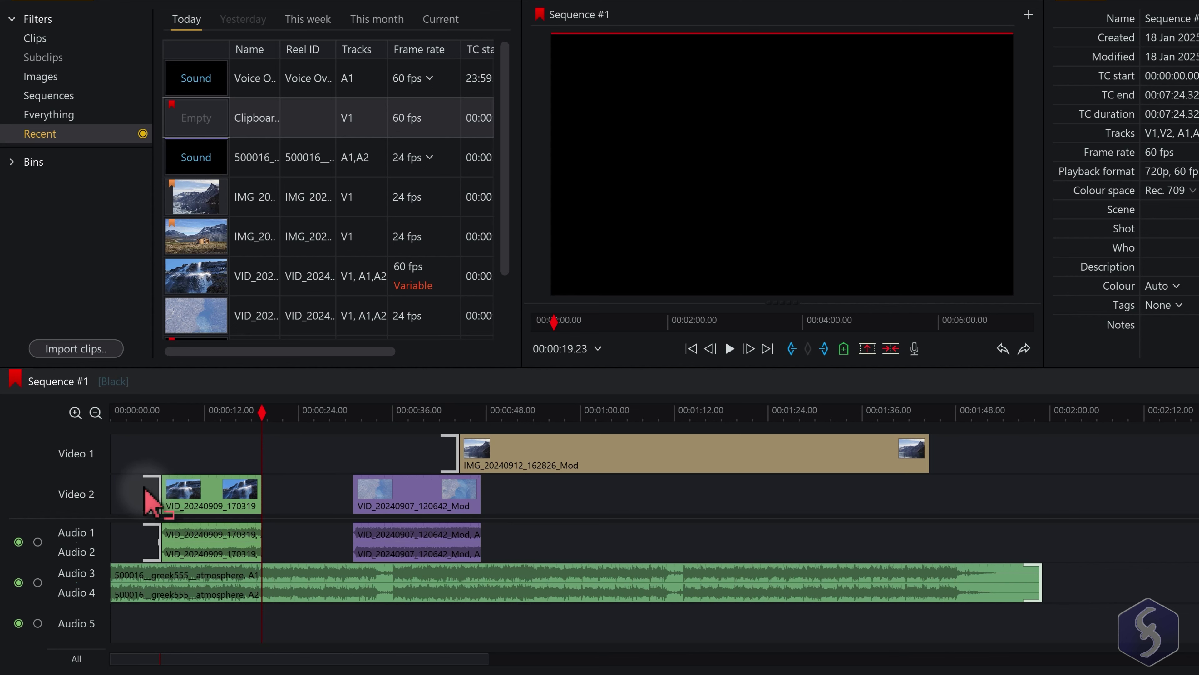
# Trim the end of the VID_20240909_170319 clip on Video 2 to 00:00:19.09, and adjust both sides of its edit point to 00:00:20.57
pyautogui.click(254, 495)
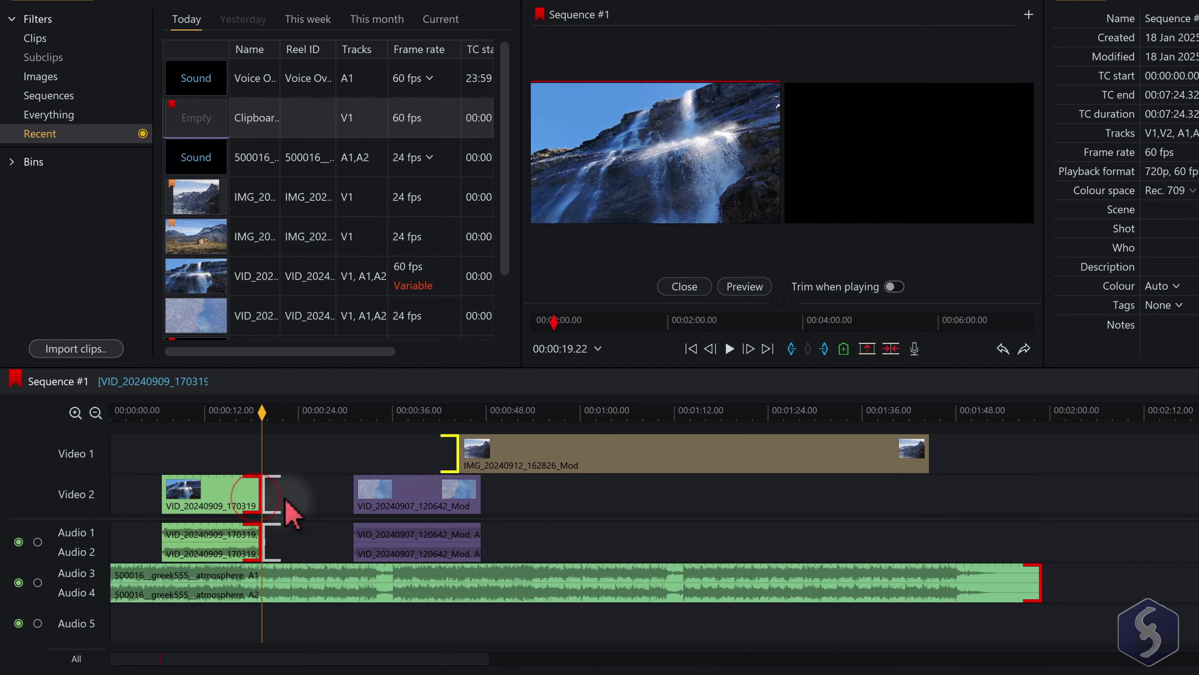
pyautogui.moveTo(291, 512); pyautogui.dragTo(253, 494)
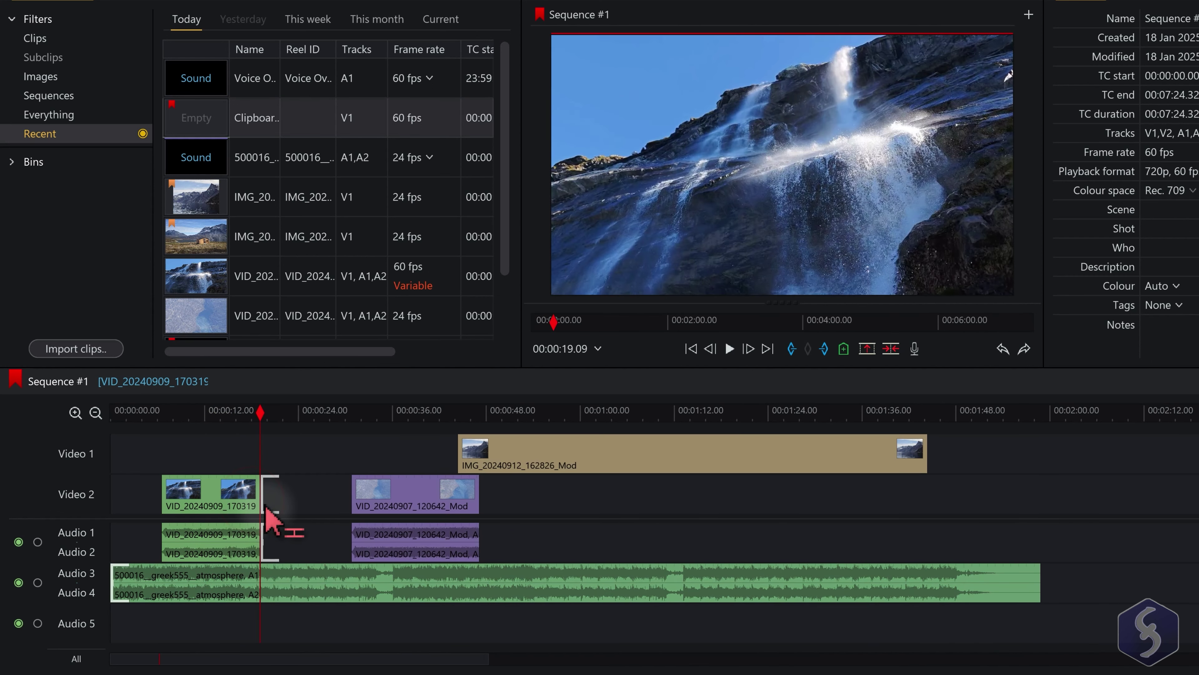
pyautogui.click(269, 492)
pyautogui.moveTo(271, 489)
pyautogui.mouseDown()
pyautogui.moveTo(301, 502)
pyautogui.moveTo(258, 503)
pyautogui.moveTo(255, 525)
pyautogui.moveTo(321, 523)
pyautogui.moveTo(275, 512)
pyautogui.mouseUp()
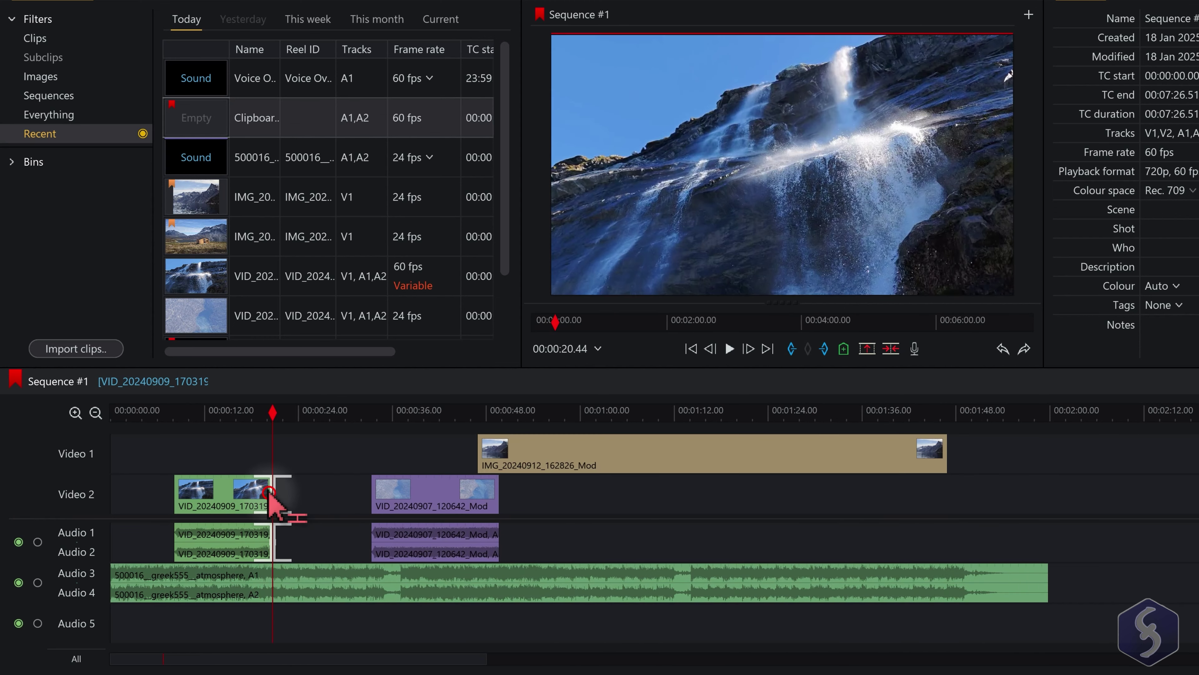
pyautogui.click(270, 493)
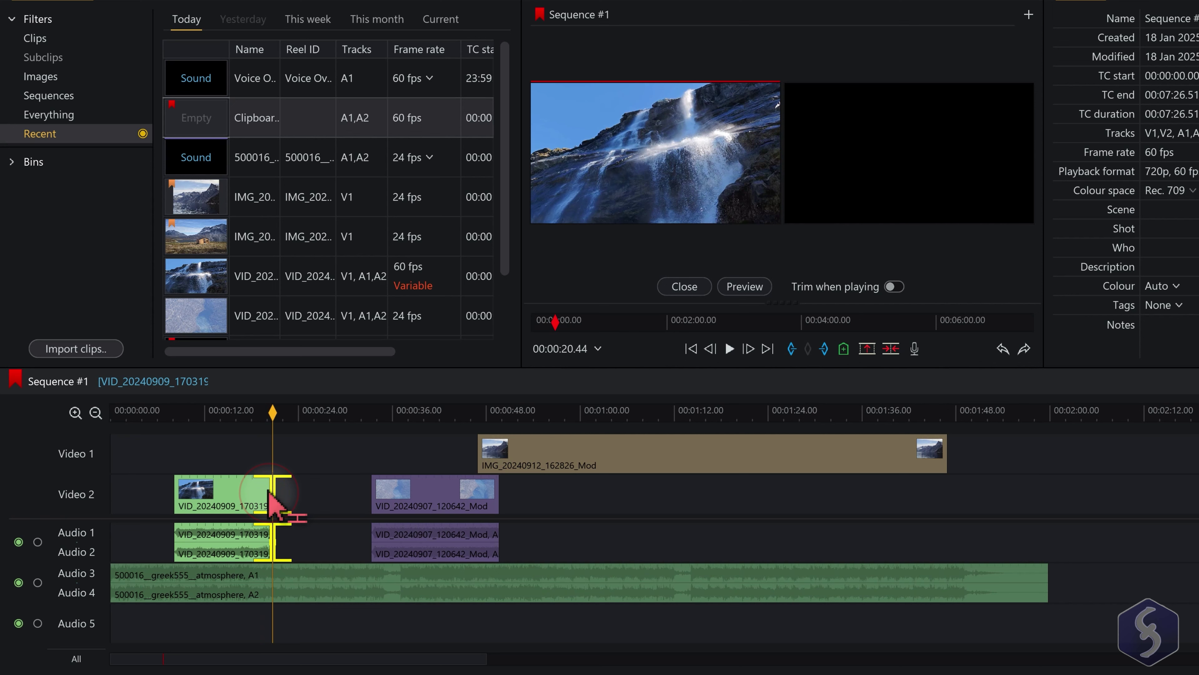
pyautogui.moveTo(271, 501); pyautogui.dragTo(321, 515)
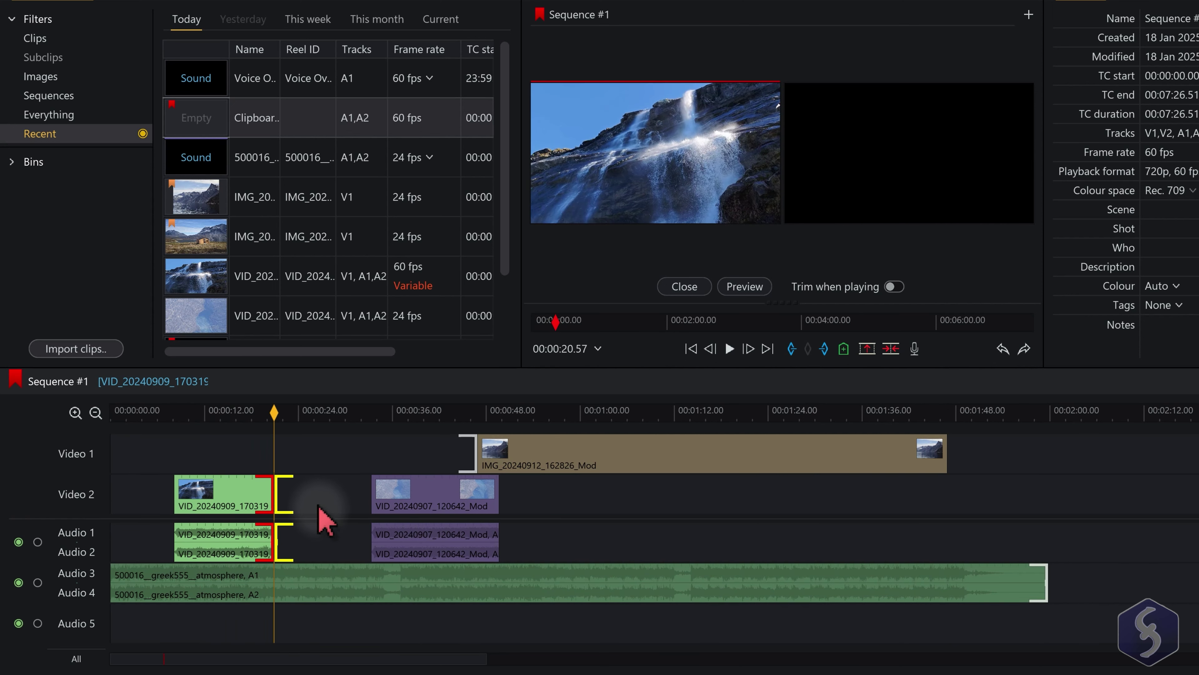
# Adjust the start of VID_20240907_120642_Mod, and include the start of IMG_20240912_162826_Mod on Video 1 in the trim selection
pyautogui.click(370, 515)
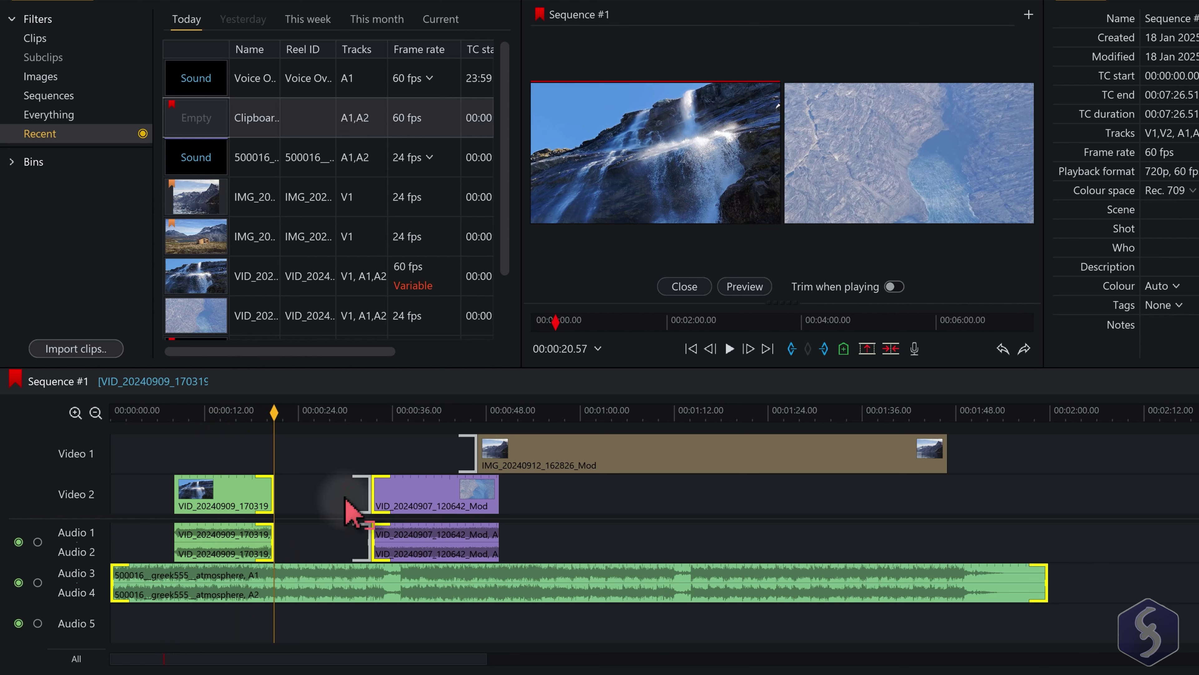
pyautogui.moveTo(364, 508); pyautogui.dragTo(319, 498)
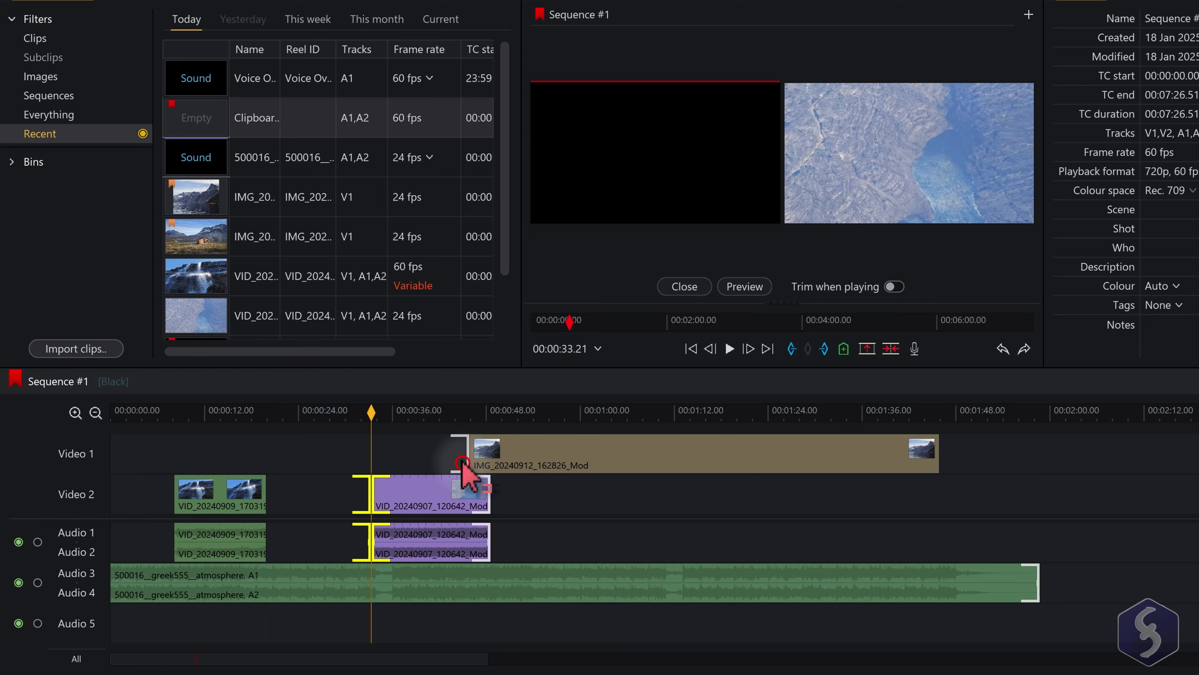
pyautogui.click(462, 463)
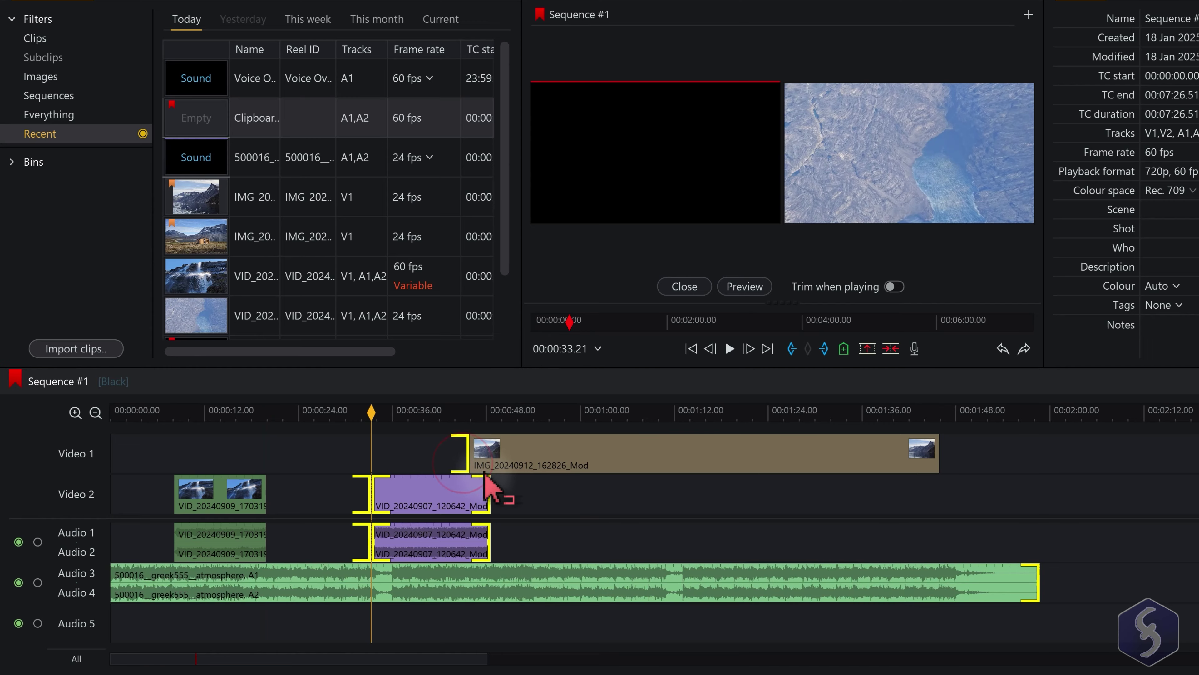
pyautogui.click(549, 506)
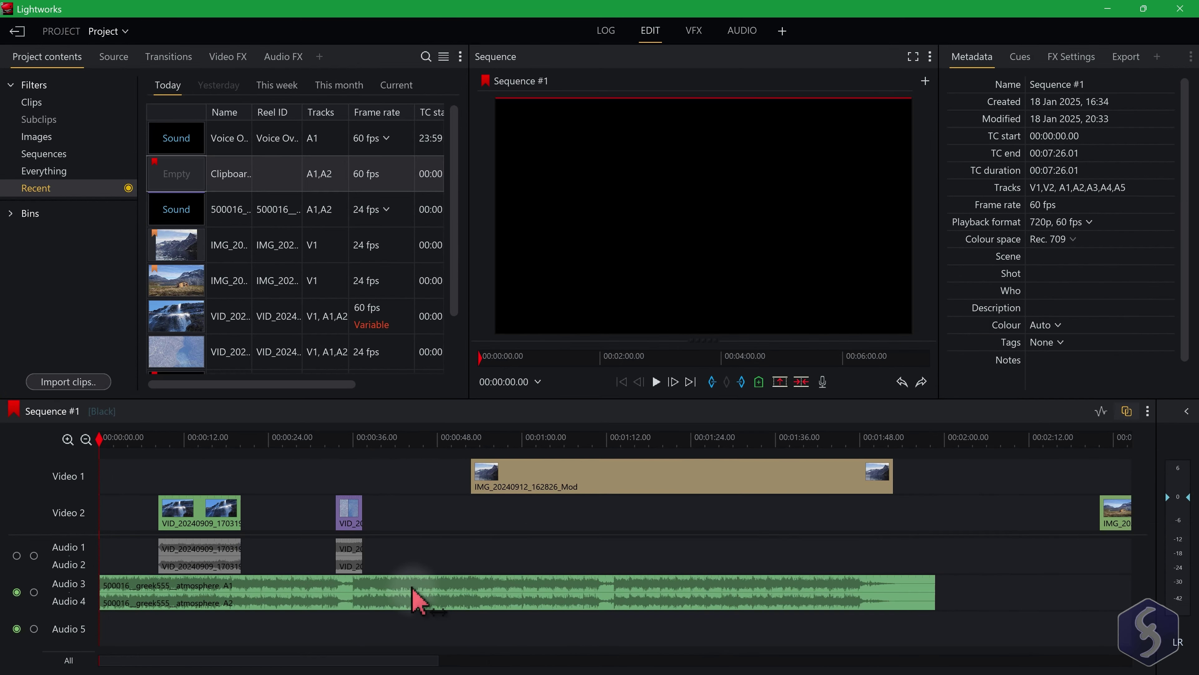
# Select the greek555 atmosphere clip on Audio 3 and Audio 4 and play it in the Audio workspace
pyautogui.click(417, 593)
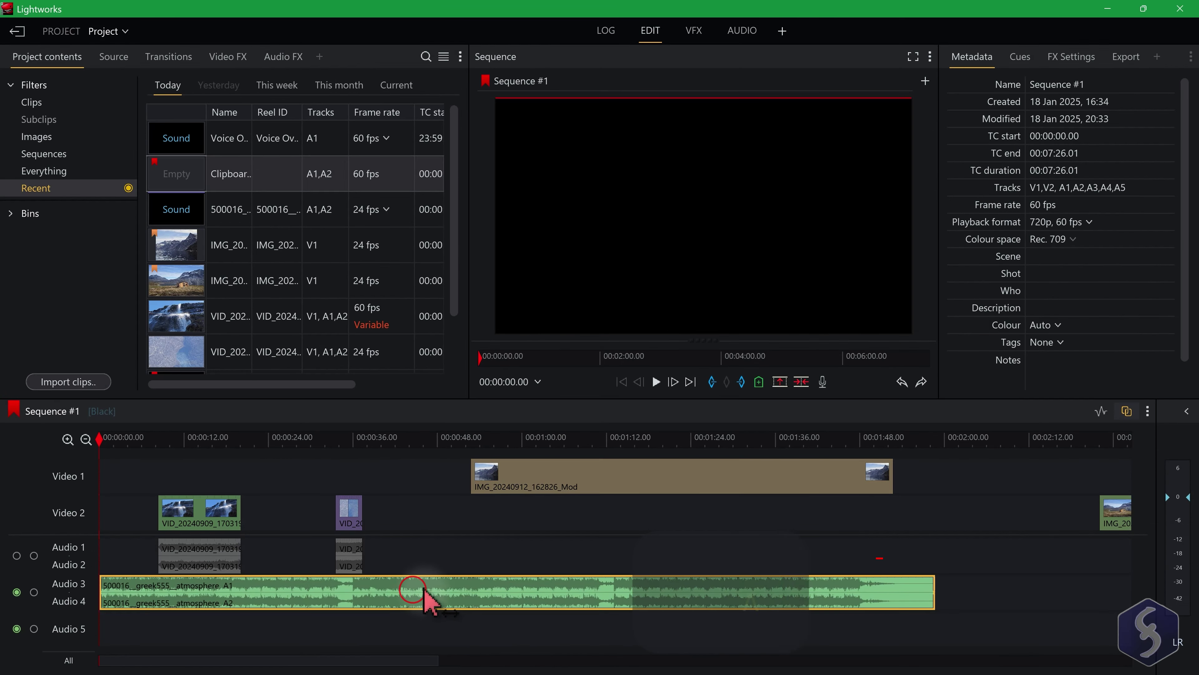
pyautogui.click(745, 30)
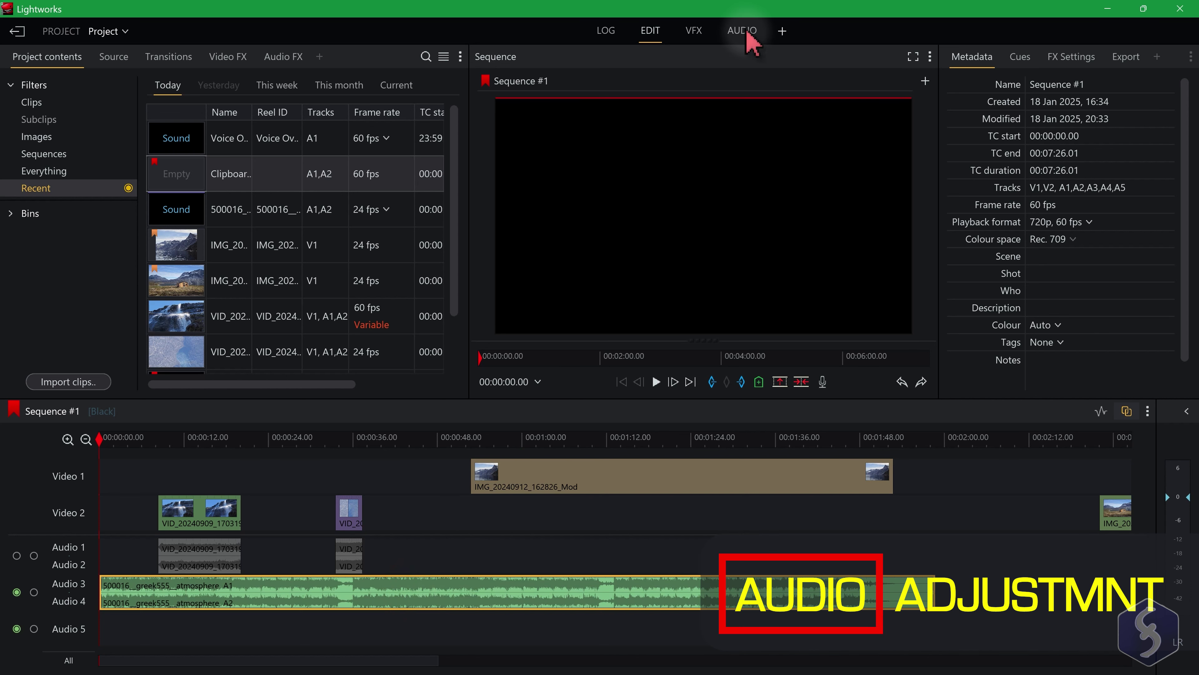
pyautogui.click(748, 32)
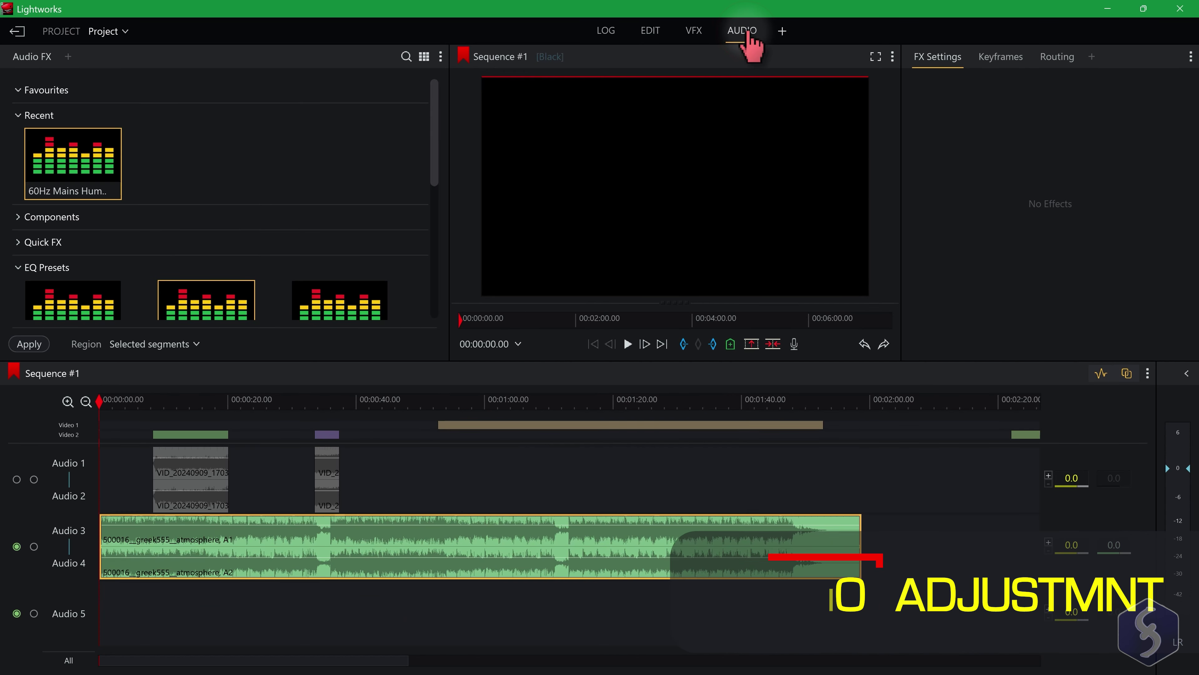
pyautogui.press('space')
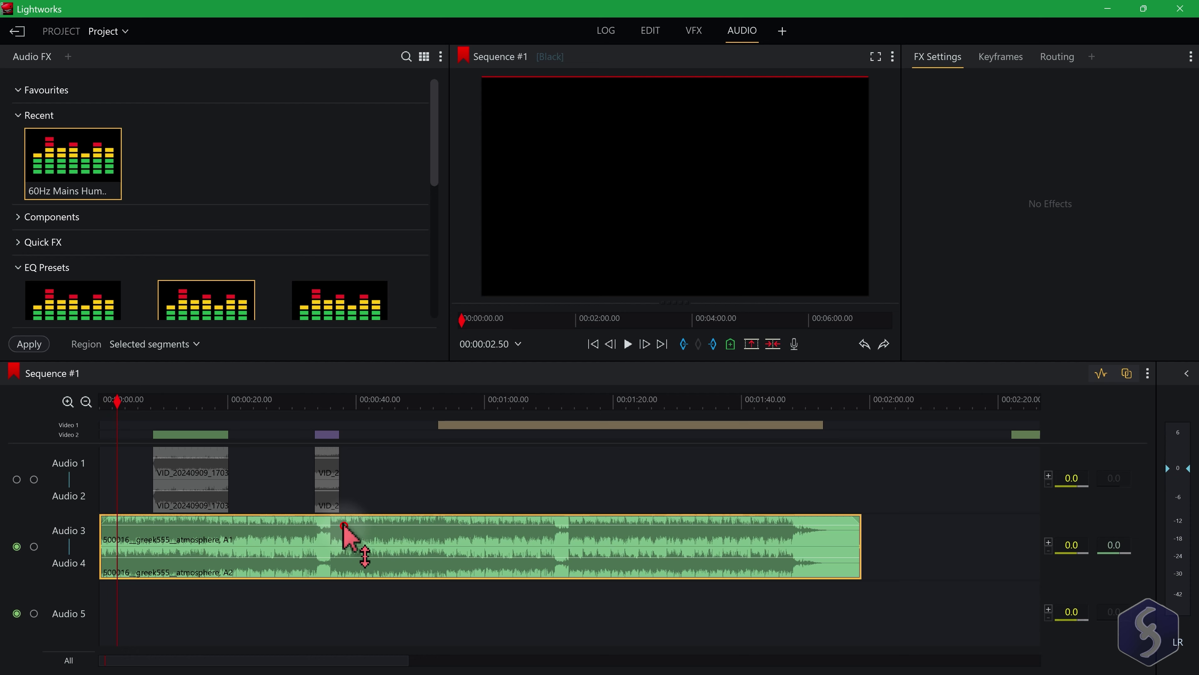
# Lower the level of the greek555 atmosphere clip on Audio 3 and Audio 4 to -10.5, and undo that change
pyautogui.moveTo(344, 528); pyautogui.dragTo(347, 534)
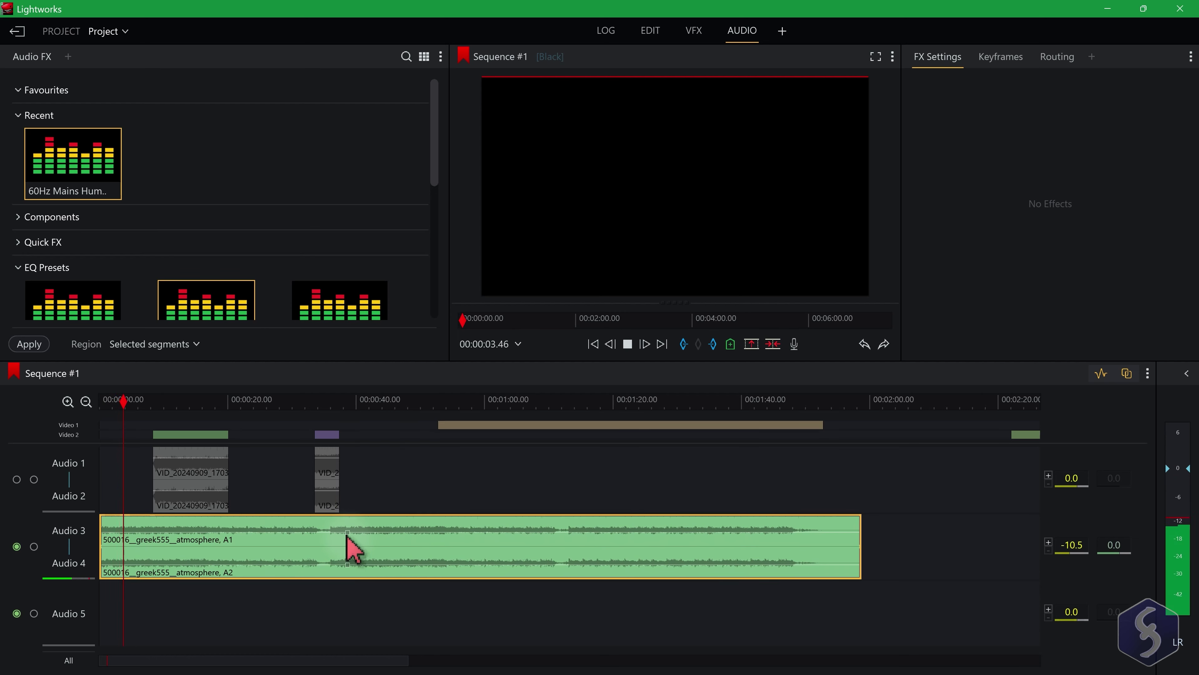
pyautogui.hotkey('ctrl', 'z')
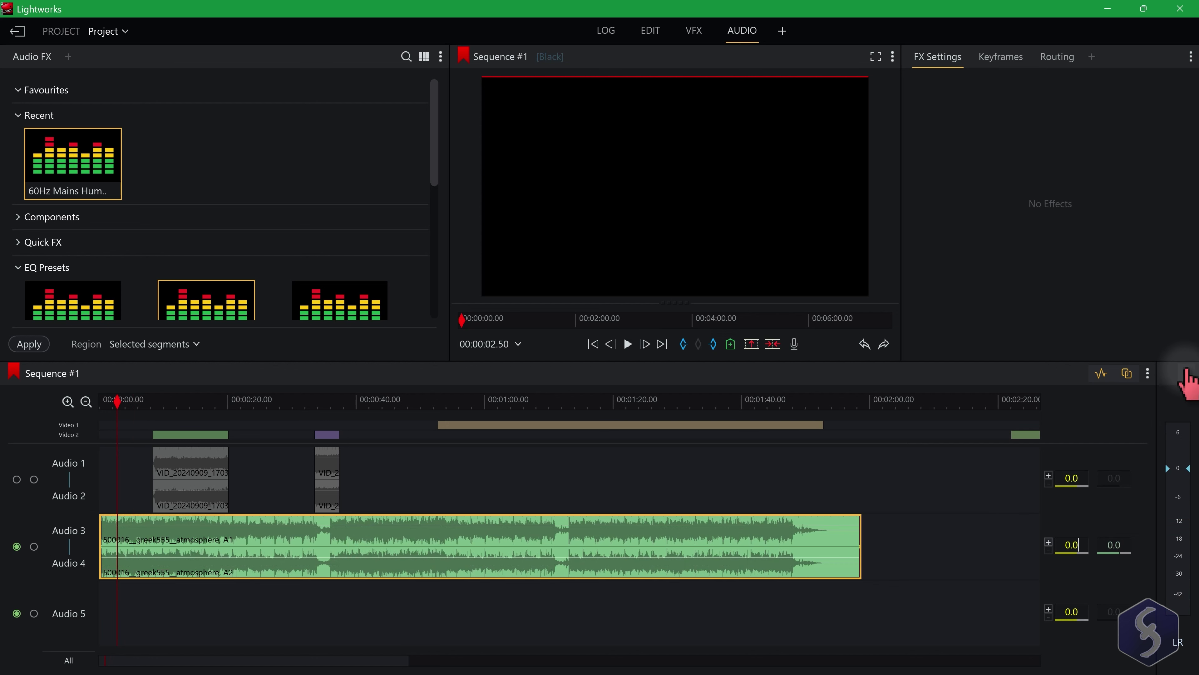
# Expand the Audio Mix and, during playback, lower the A3 fader to about -6 and raise A4 slightly above 0
pyautogui.click(1189, 378)
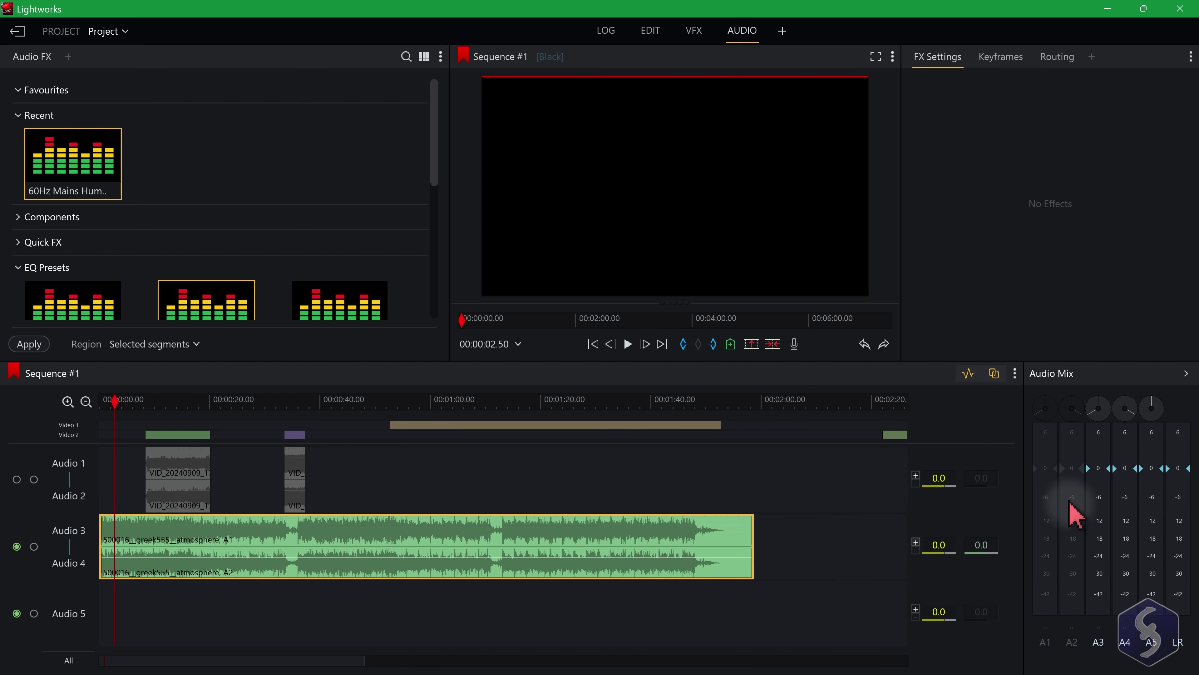
pyautogui.press('space')
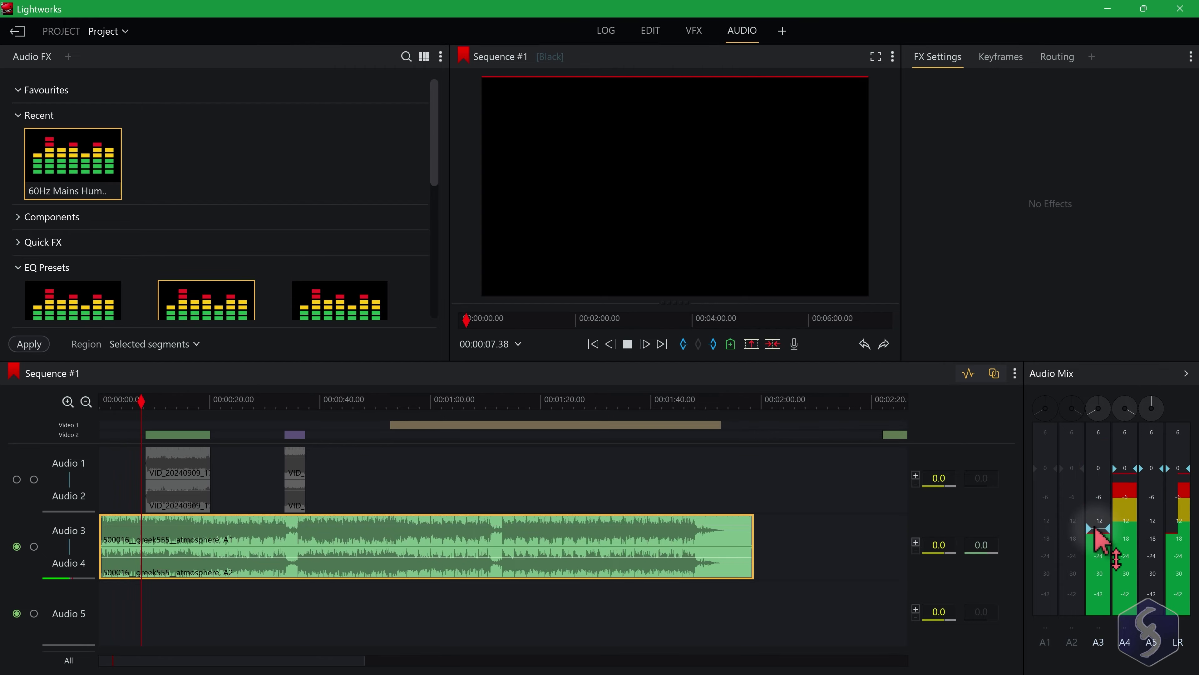
pyautogui.moveTo(1095, 530); pyautogui.dragTo(1136, 475)
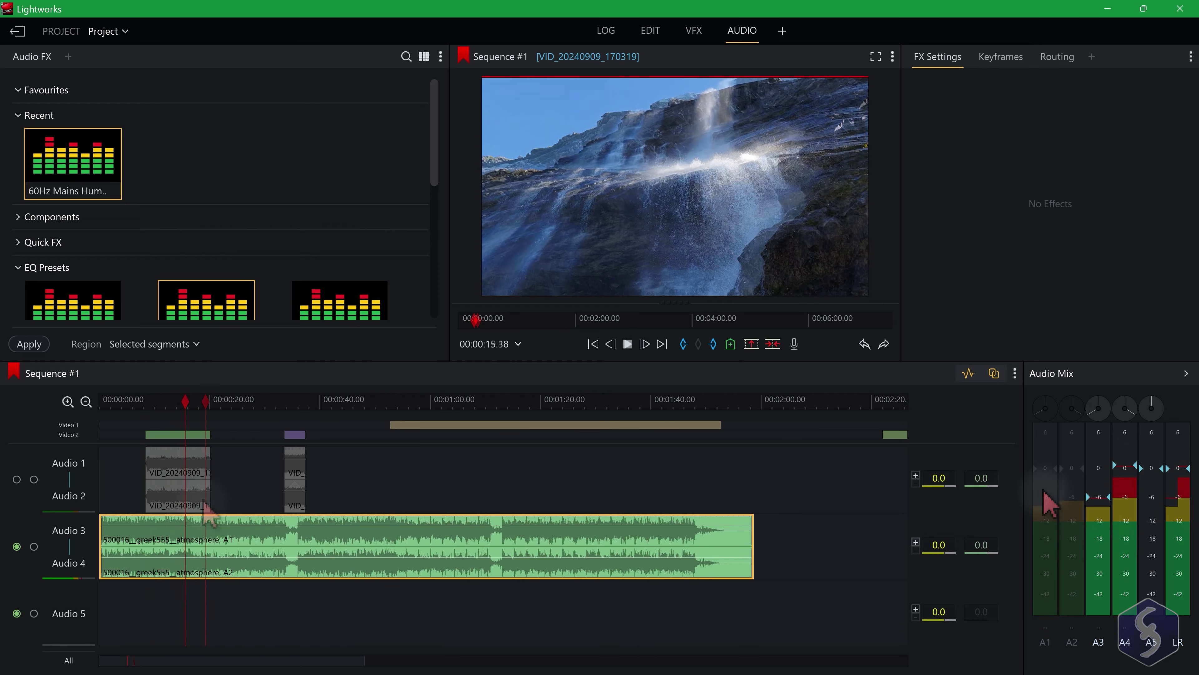
pyautogui.press('space')
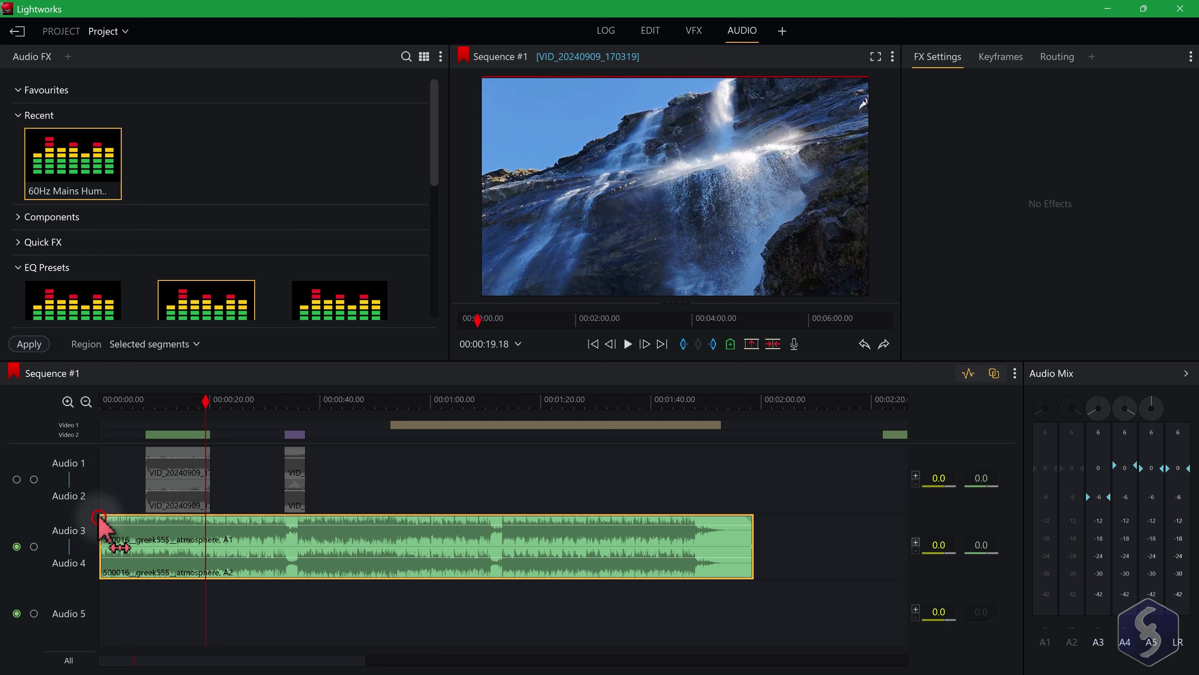
# Add a fade-in at the start of the greek555 atmosphere clip and play the sequence from its beginning
pyautogui.click(97, 399)
pyautogui.scroll(5, 99, 401)
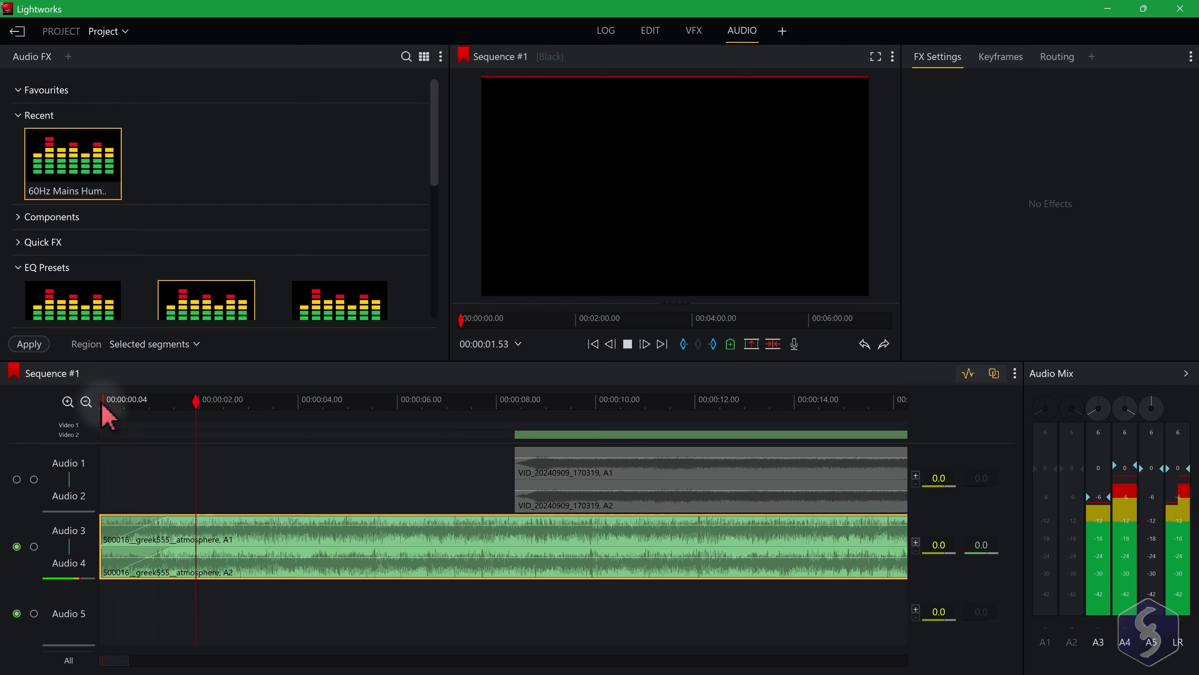
pyautogui.press('space')
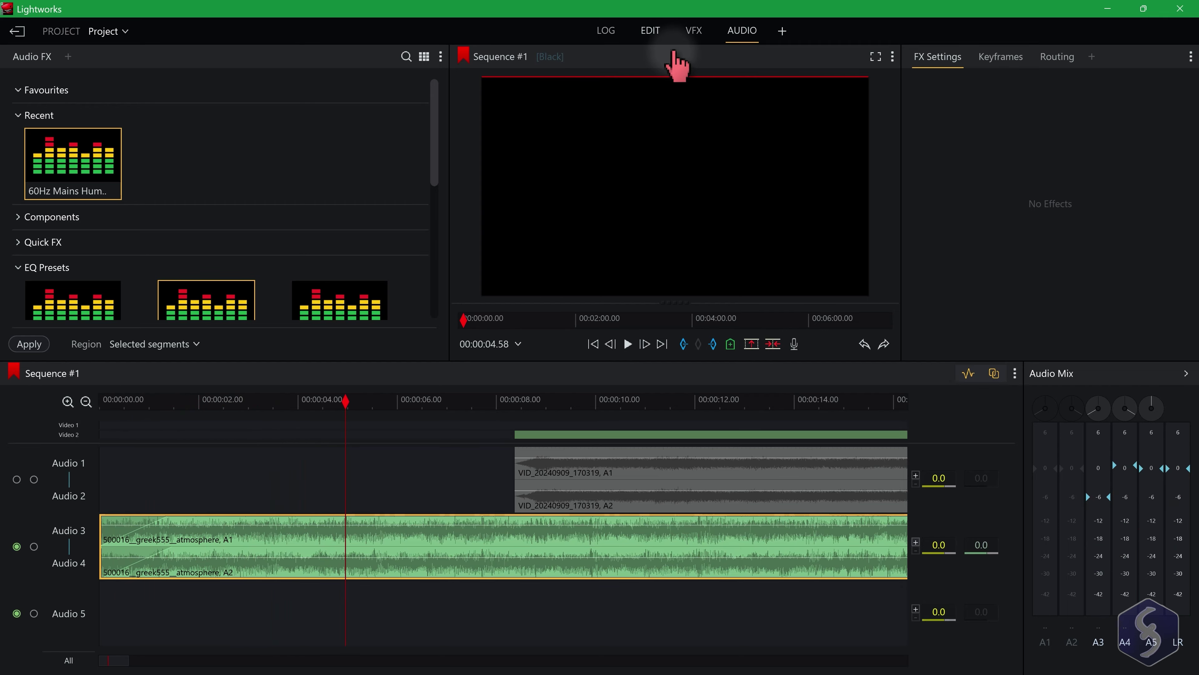
# Switch to the Edit workspace and view the Audio FX and Video FX effect collections, ending on Video FX
pyautogui.click(654, 32)
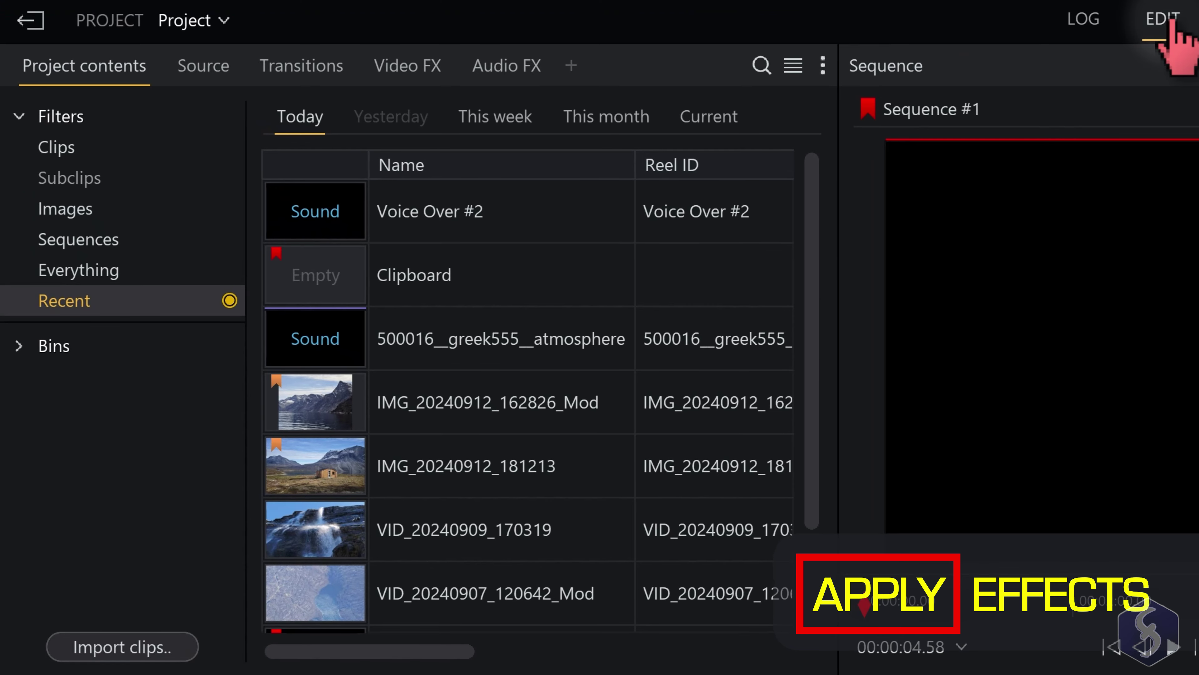
pyautogui.click(395, 64)
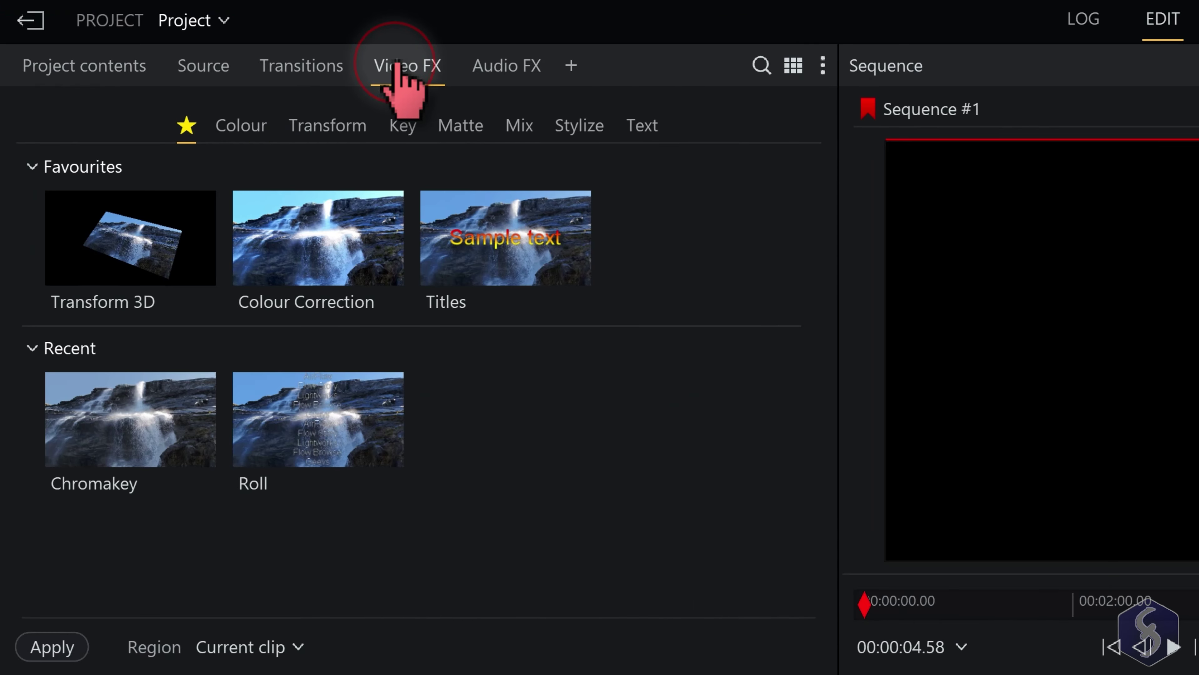
pyautogui.click(498, 69)
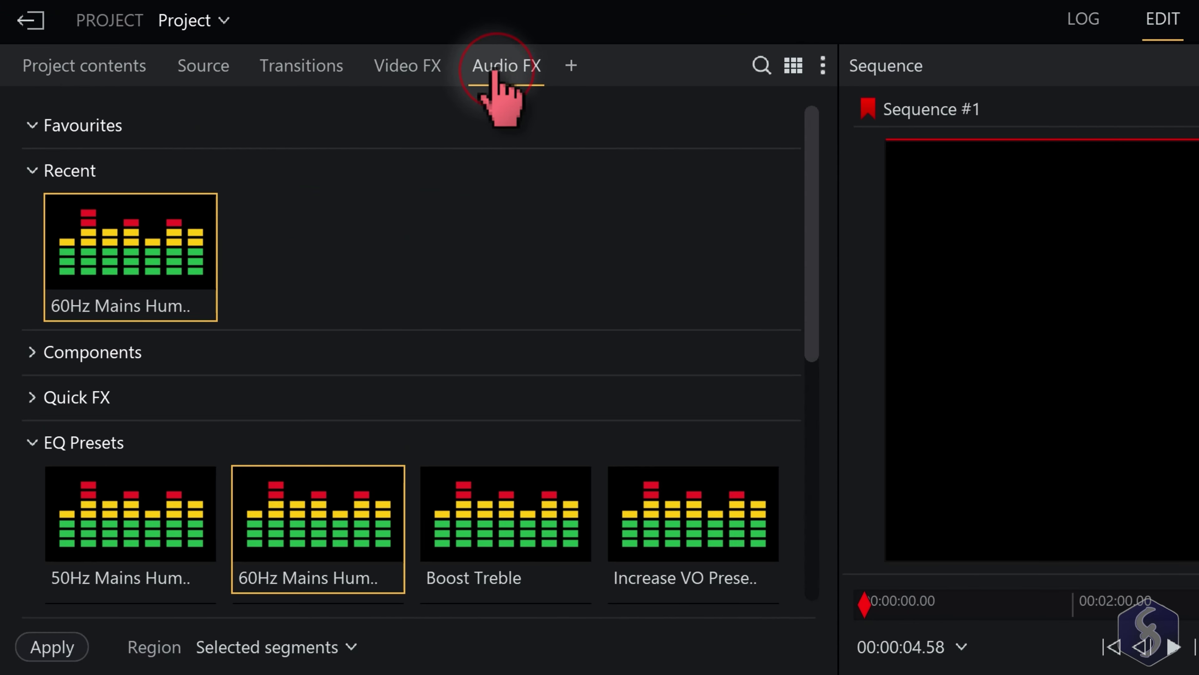
pyautogui.click(413, 68)
# Park the playhead on VID_20240909_170319 and VID_20240907_120642_Mod on Video 2 in turn, and view the FX Settings
pyautogui.moveTo(221, 459); pyautogui.dragTo(267, 457)
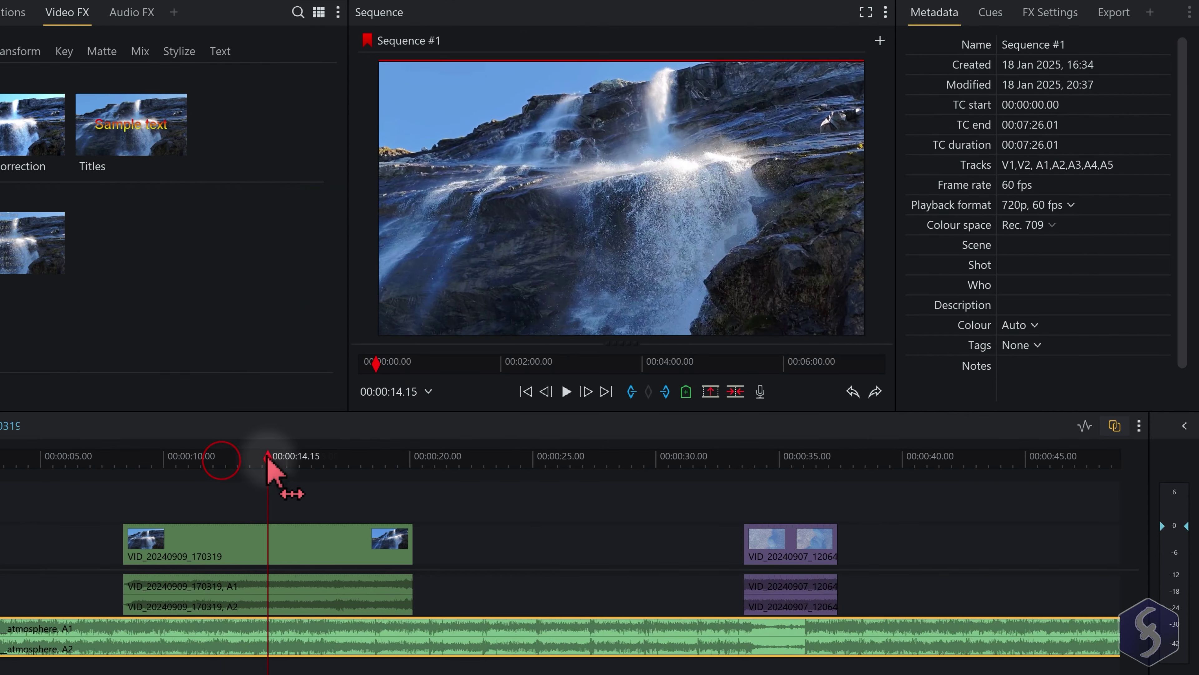
pyautogui.click(787, 457)
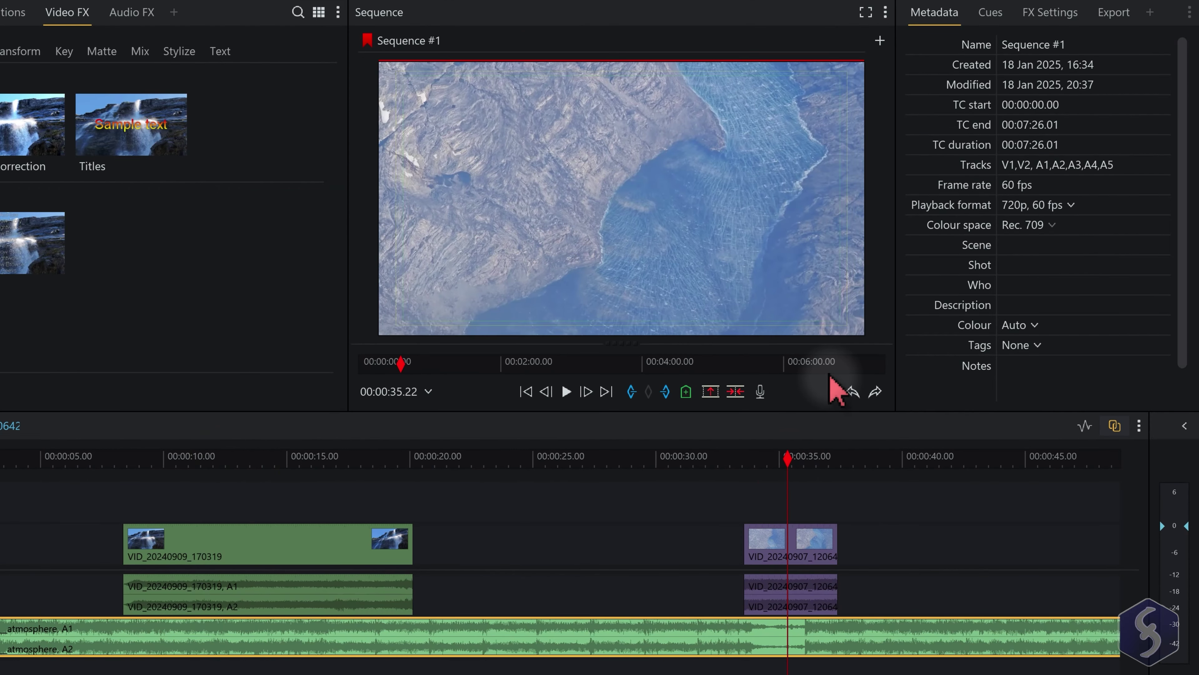
pyautogui.click(1062, 19)
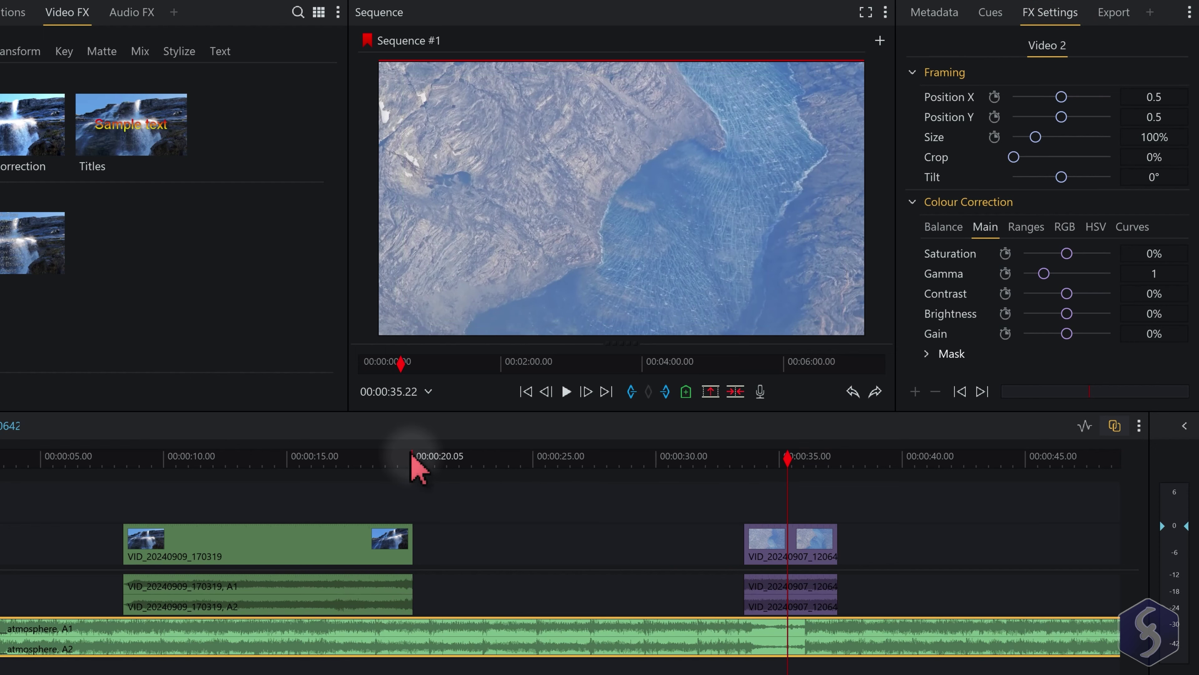
pyautogui.click(359, 457)
# Add the sequence's Effect settings panel alongside Metadata, Cues and Export
pyautogui.click(956, 13)
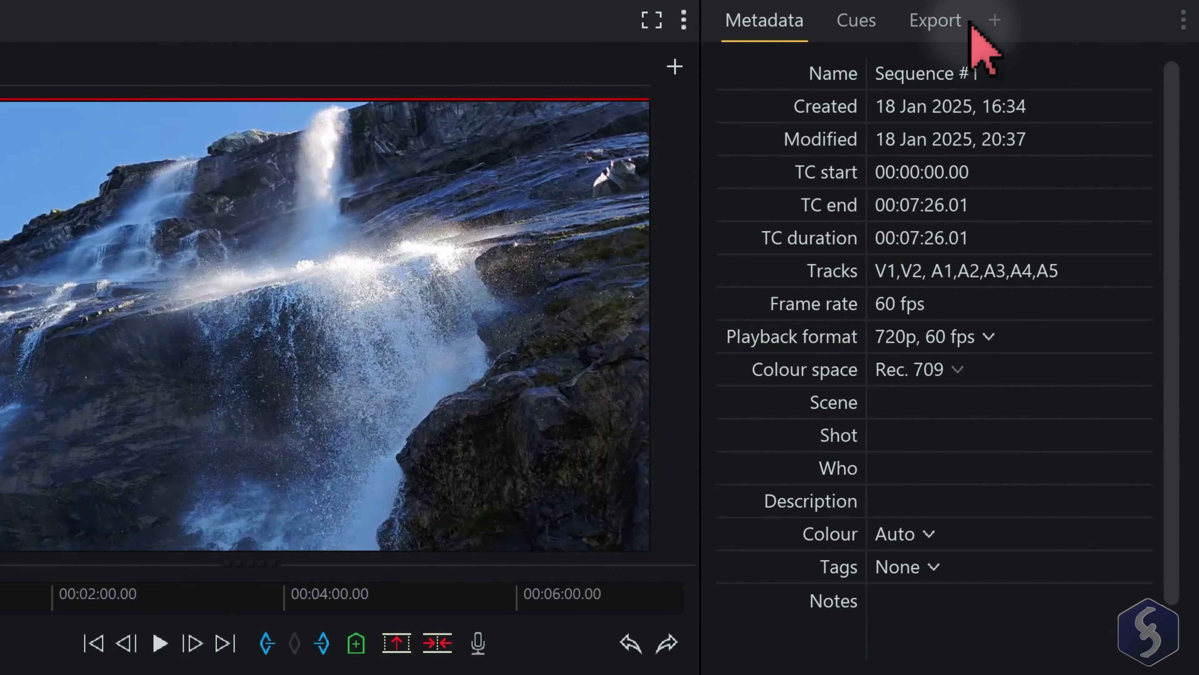
pyautogui.click(995, 20)
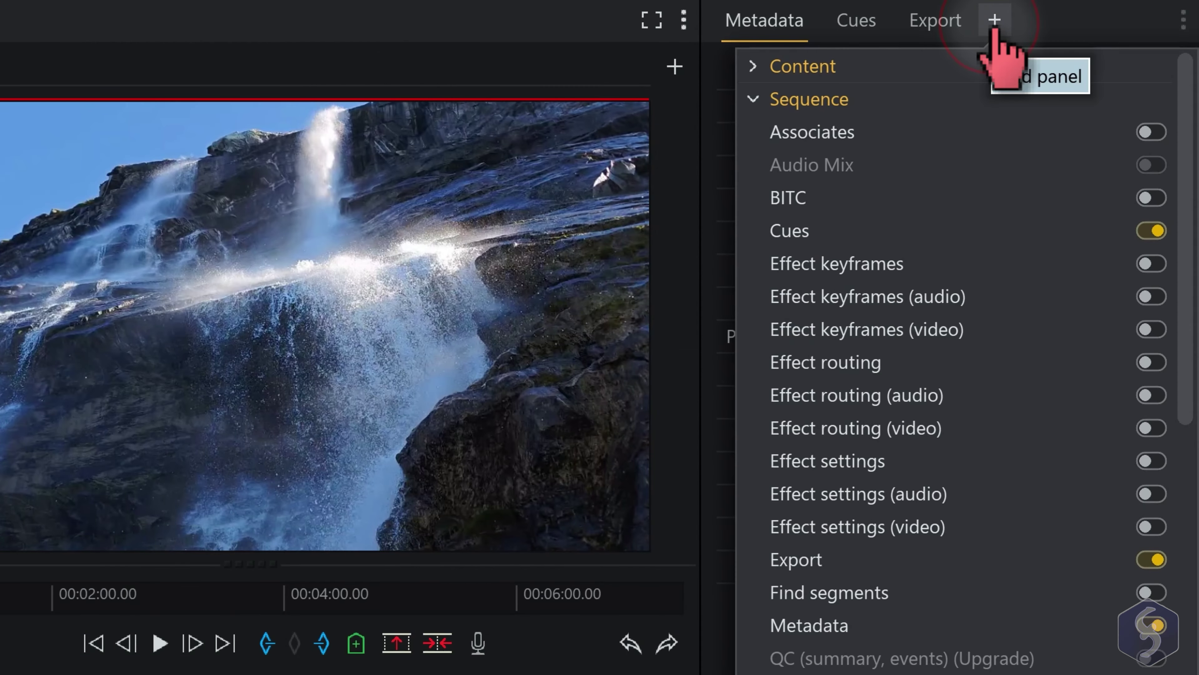
pyautogui.click(1151, 461)
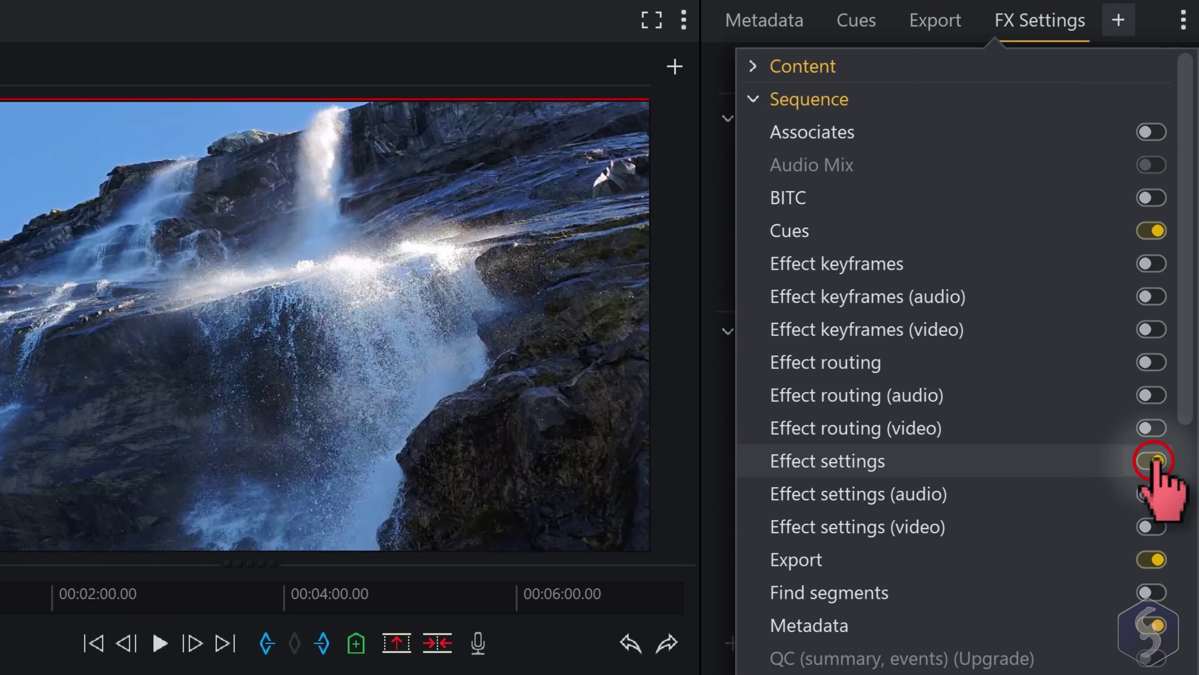
pyautogui.click(968, 6)
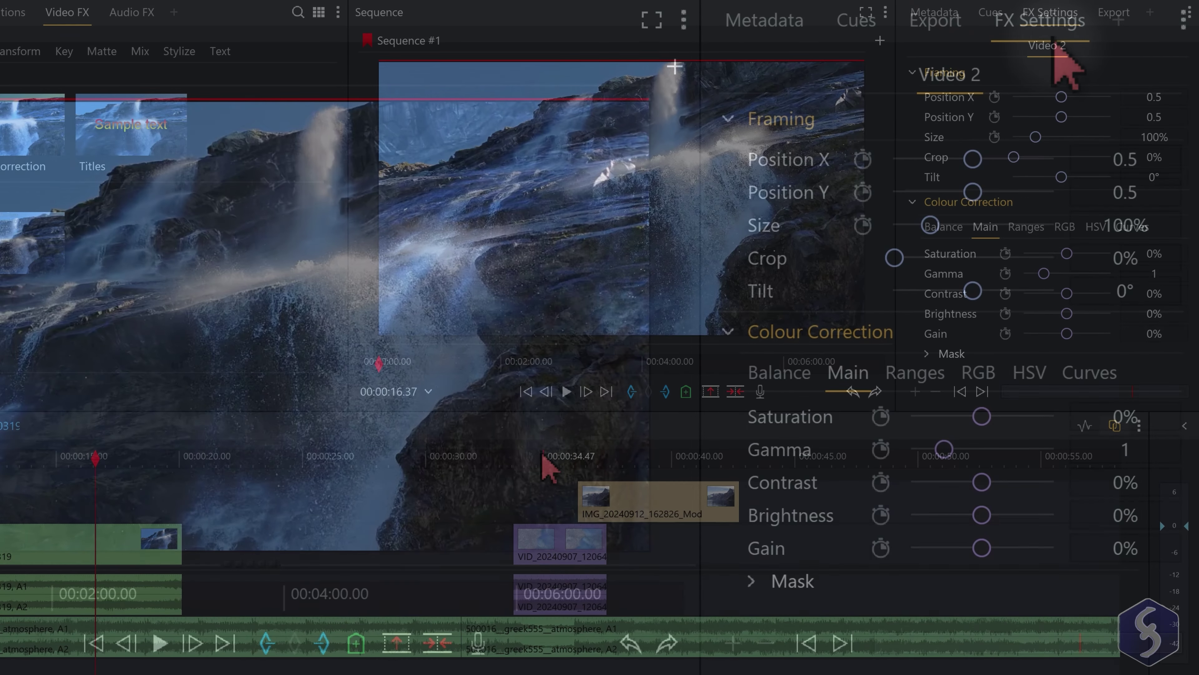
# Park the playhead at 00:00:37.05 on IMG_20240912_162826_Mod and set its Framing Size to 136.2% on Video 1
pyautogui.click(543, 457)
pyautogui.click(598, 454)
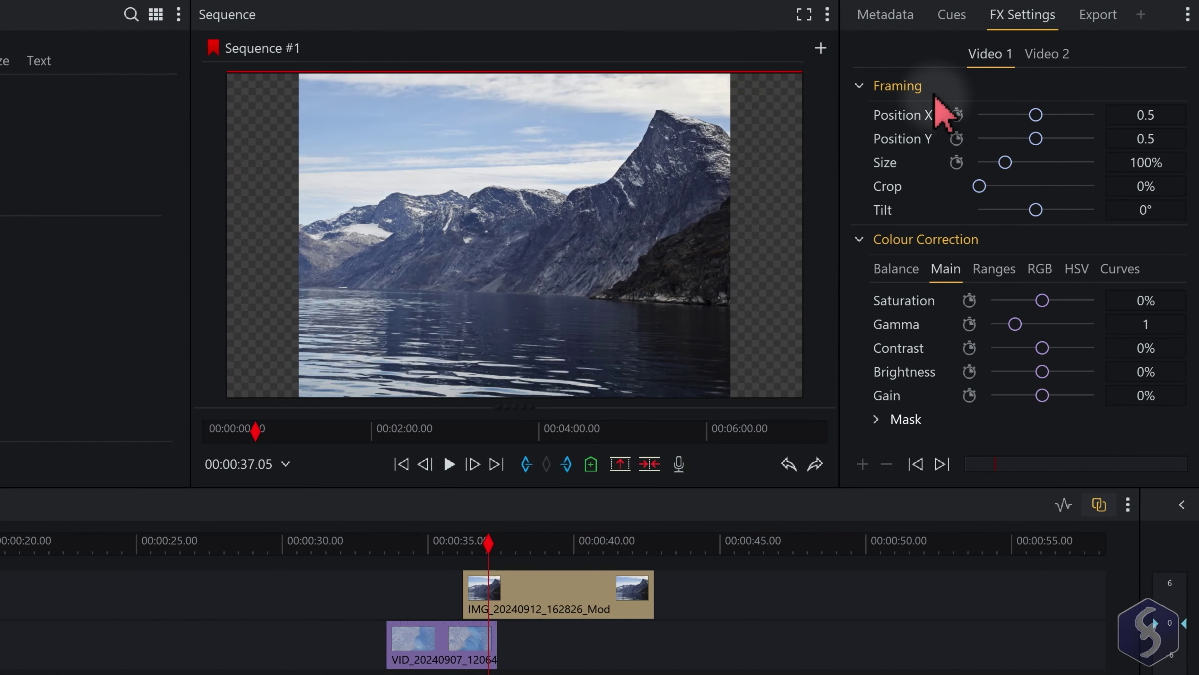
pyautogui.moveTo(1036, 116)
pyautogui.mouseDown()
pyautogui.moveTo(1057, 118)
pyautogui.moveTo(1036, 117)
pyautogui.mouseUp()
pyautogui.moveTo(1010, 165)
pyautogui.mouseDown()
pyautogui.moveTo(1047, 163)
pyautogui.moveTo(1012, 164)
pyautogui.moveTo(996, 189)
pyautogui.moveTo(1027, 193)
pyautogui.moveTo(979, 189)
pyautogui.moveTo(1016, 165)
pyautogui.mouseUp()
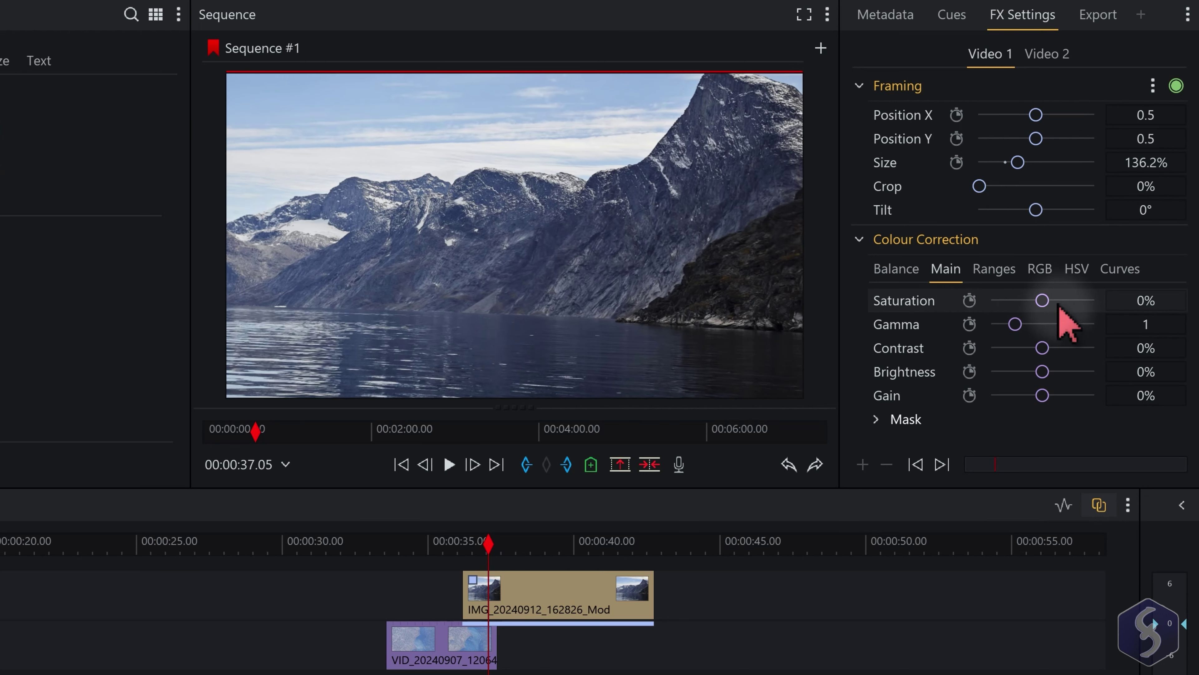
# Colour-correct the mountain image with Saturation -4.8%, Contrast 2.1%, Brightness 2.1% and Gain 4.7%, and tint Shadows 1.61% at 244.11° and Midtones 0.03% at 194.3°
pyautogui.moveTo(1065, 300); pyautogui.dragTo(1039, 301)
pyautogui.moveTo(1042, 348); pyautogui.dragTo(1047, 395)
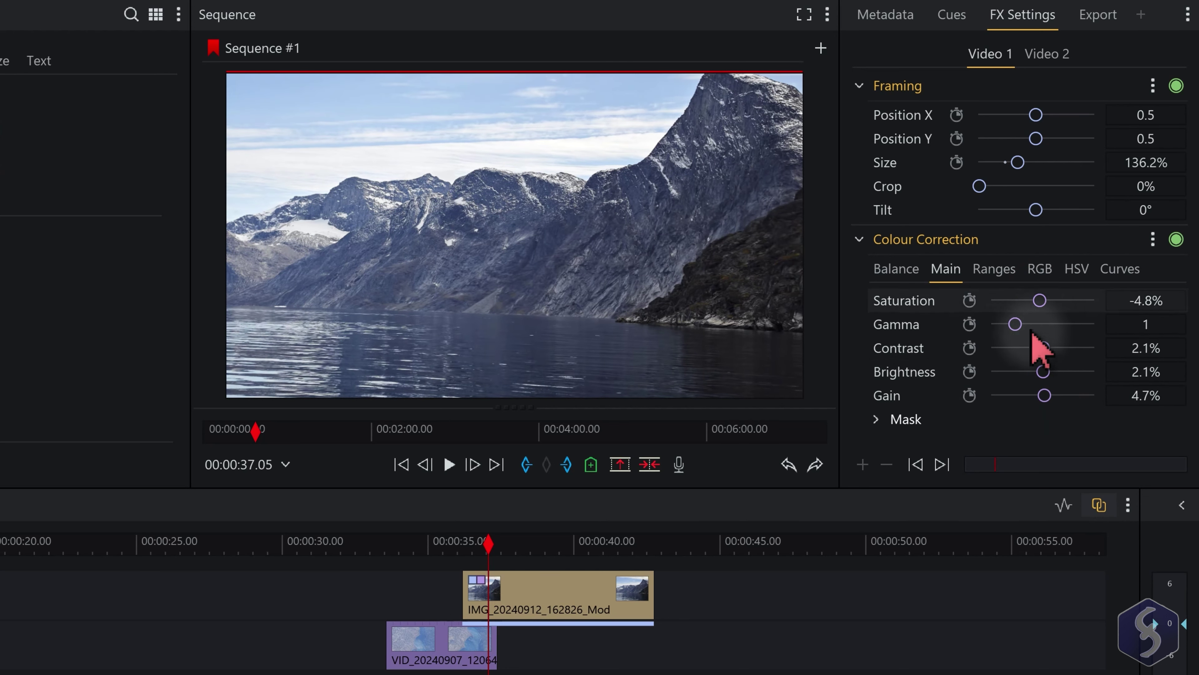
pyautogui.click(994, 268)
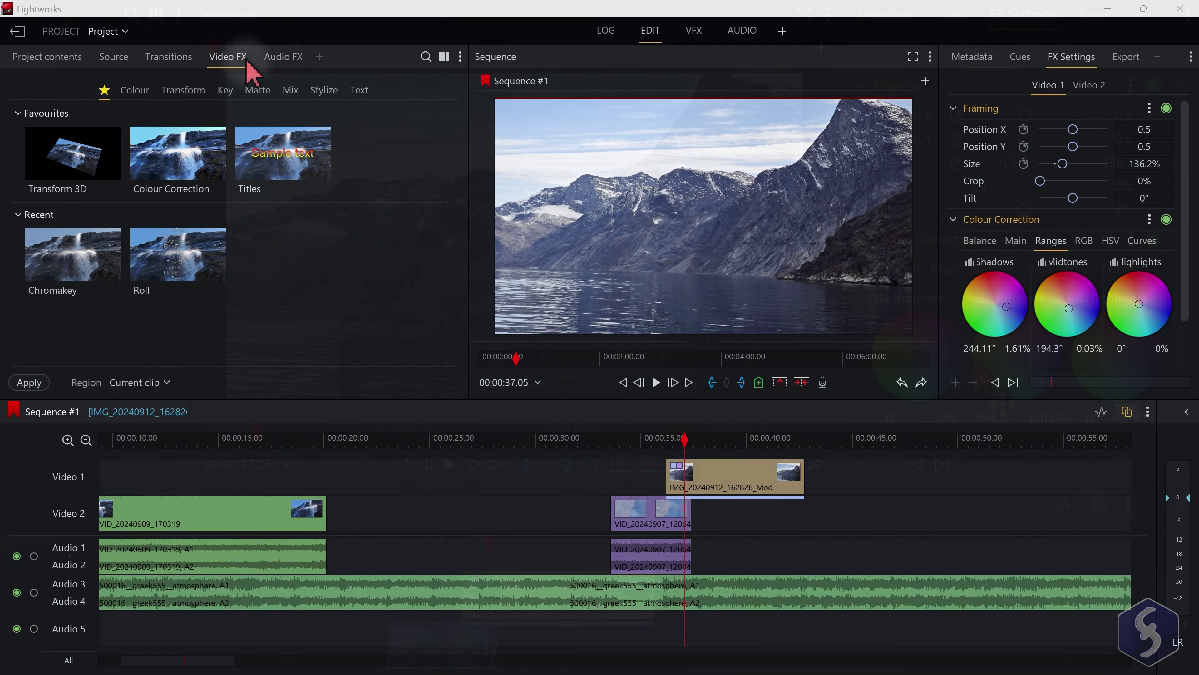
# Look through the Video FX categories and apply the Stylize effect Blur to IMG_20240912_162826_Mod on Video 1
pyautogui.click(228, 57)
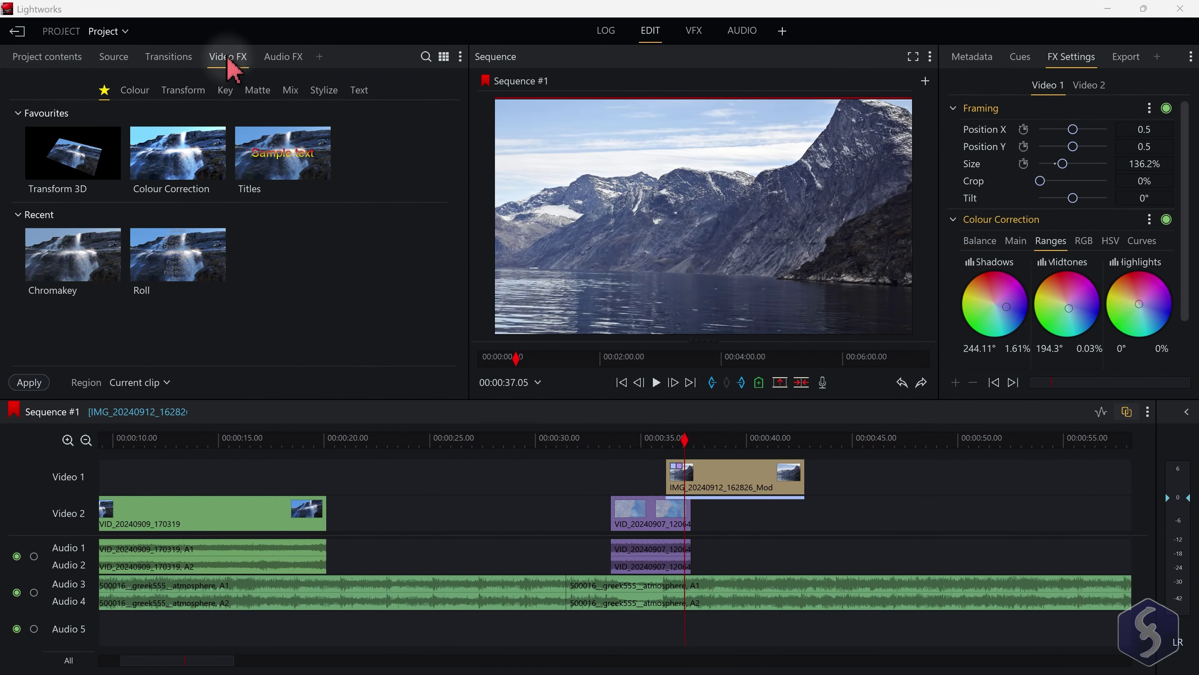
pyautogui.click(143, 90)
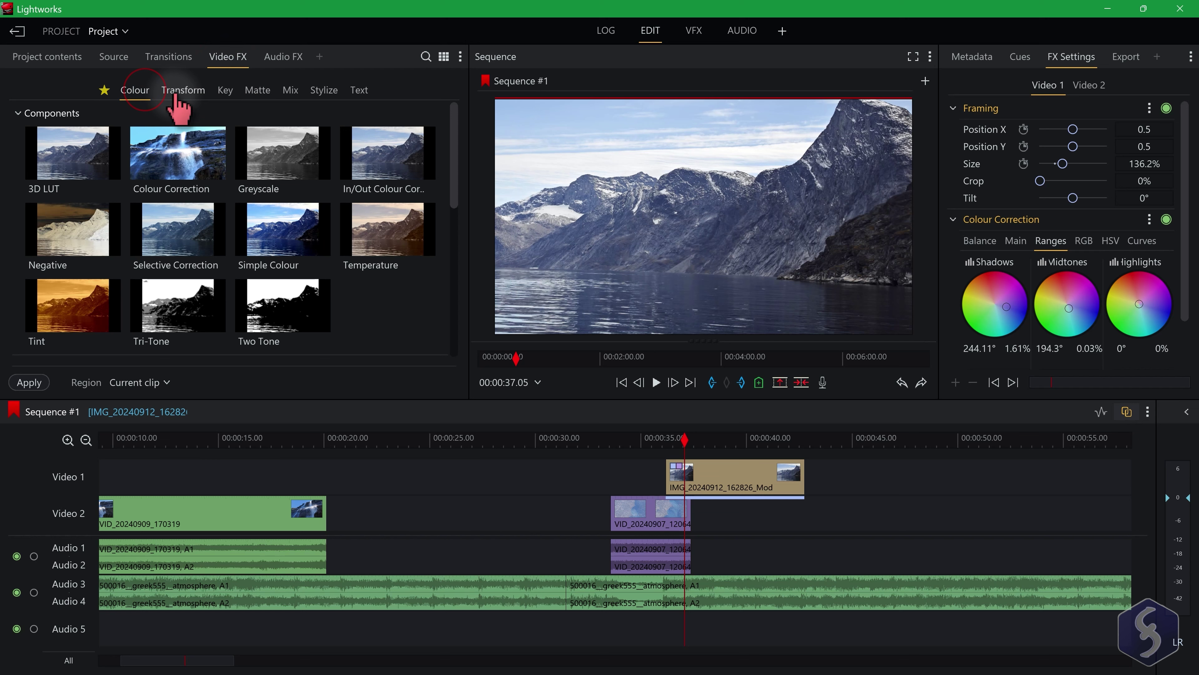
pyautogui.click(199, 89)
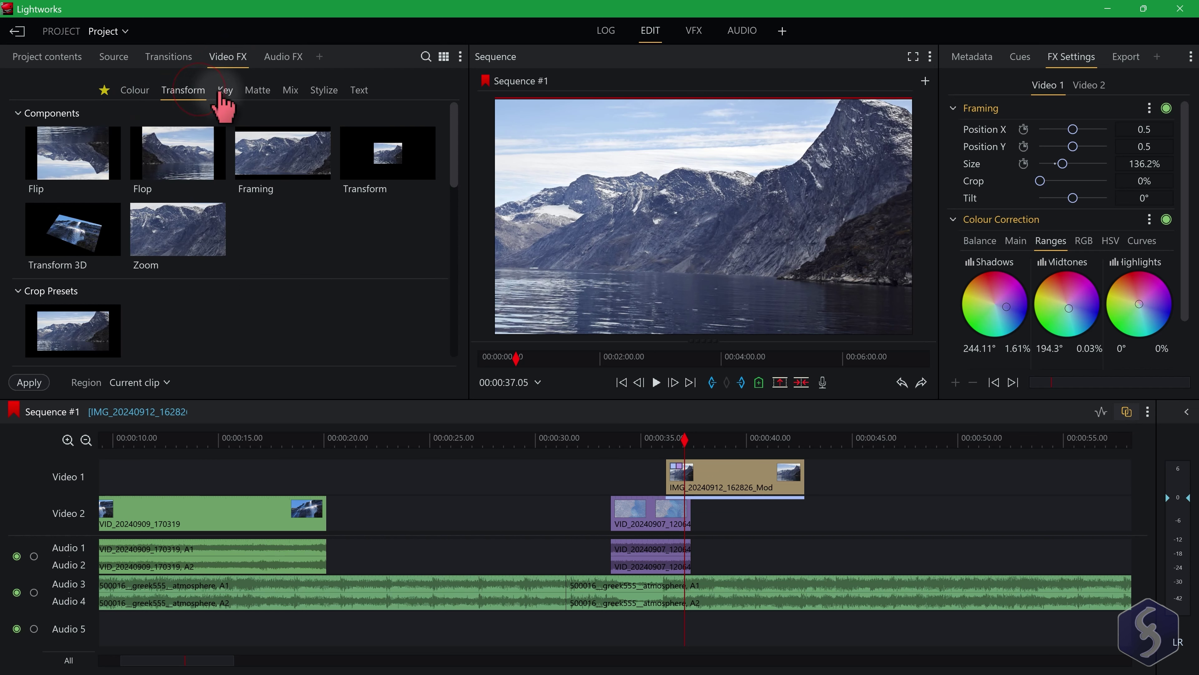
pyautogui.click(225, 90)
pyautogui.click(257, 89)
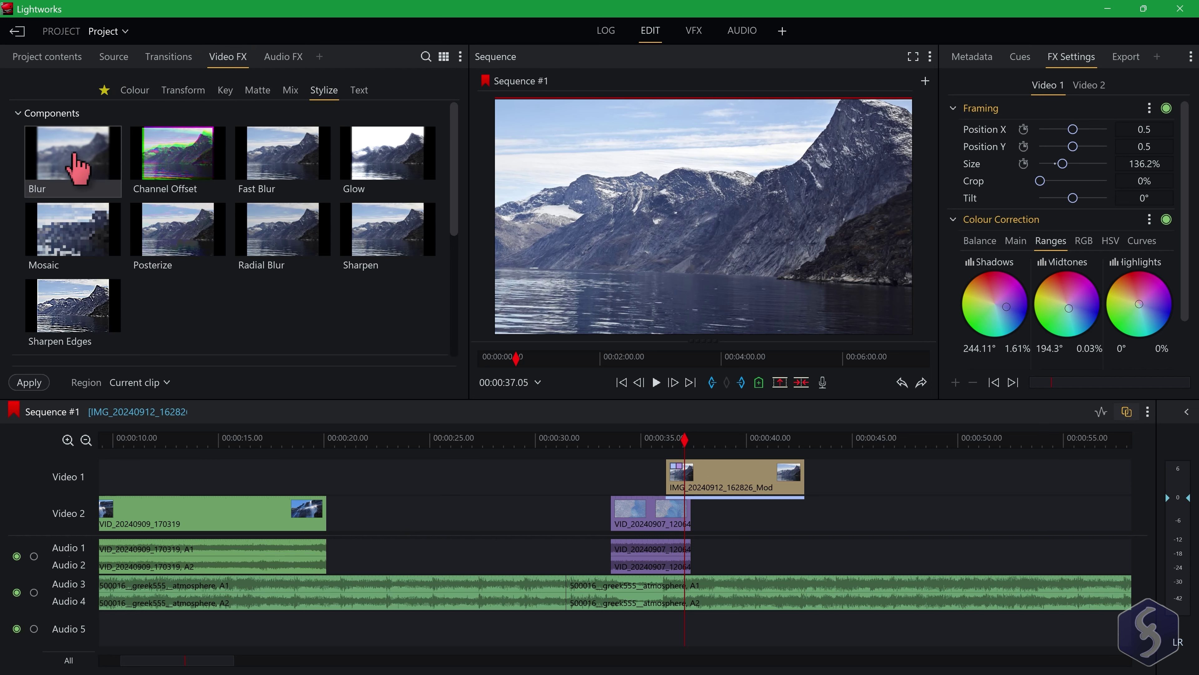
pyautogui.moveTo(71, 163); pyautogui.dragTo(731, 485)
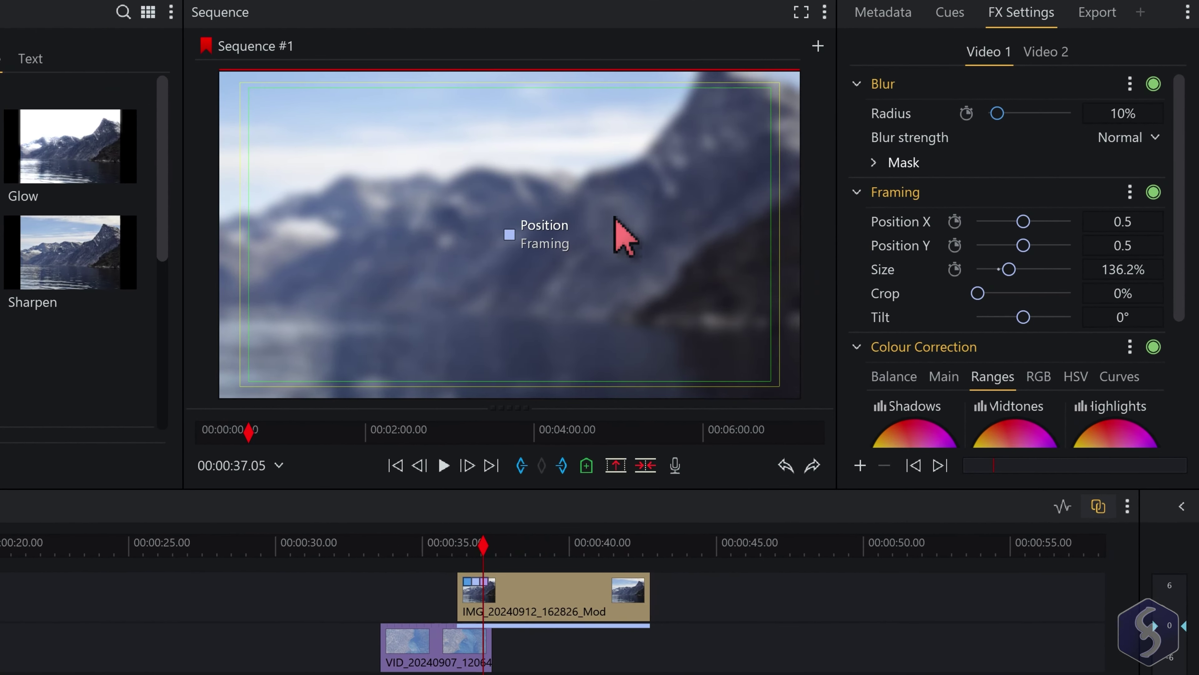
# Collapse the Framing and Colour Correction settings, set the Blur Radius to 7.6%, and switch the blur off and on again
pyautogui.click(857, 192)
pyautogui.click(857, 221)
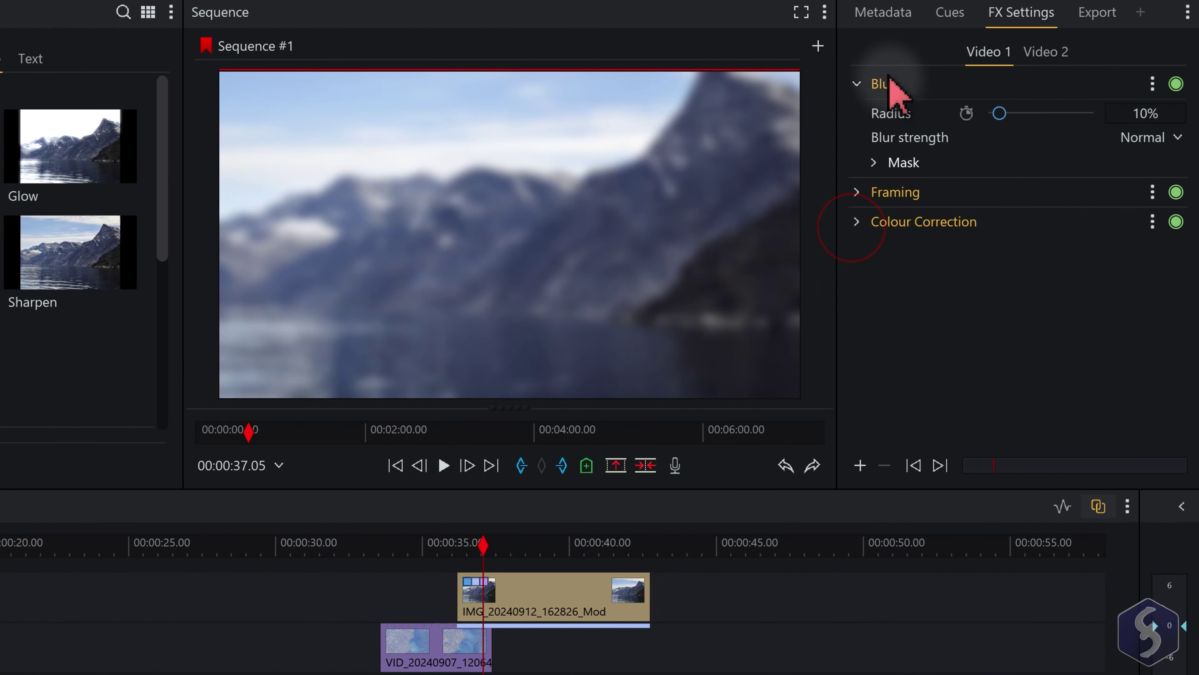
pyautogui.moveTo(999, 114)
pyautogui.mouseDown()
pyautogui.moveTo(1012, 114)
pyautogui.moveTo(997, 114)
pyautogui.mouseUp()
pyautogui.click(1176, 84)
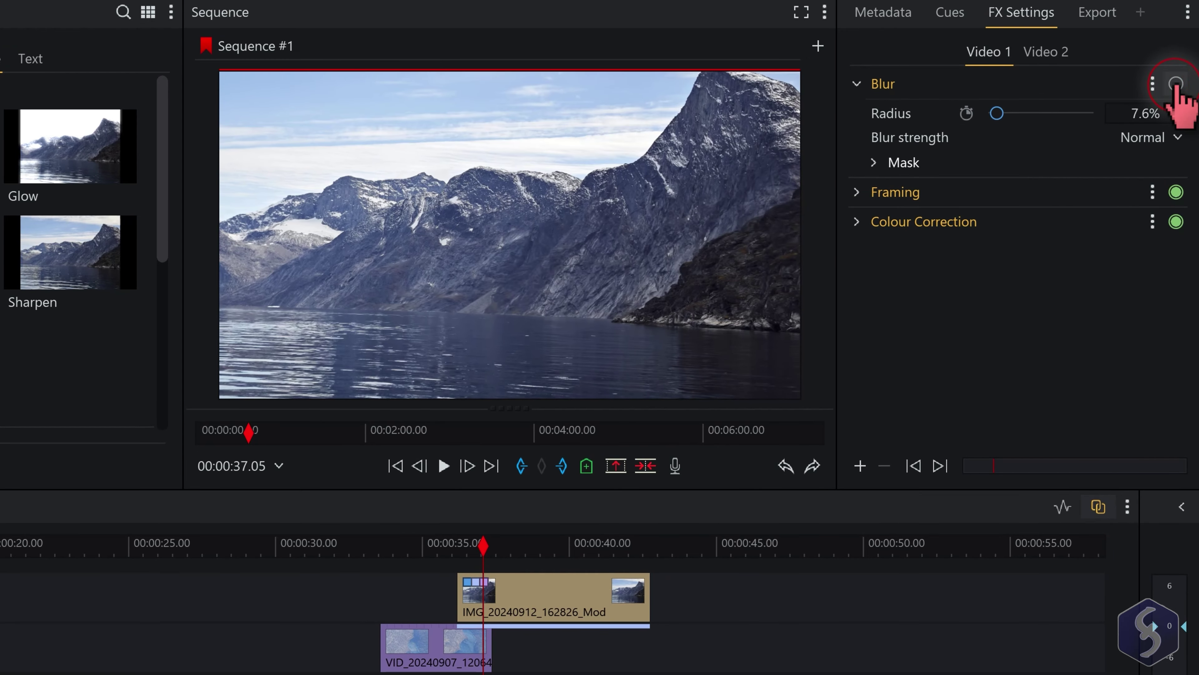
pyautogui.click(1175, 84)
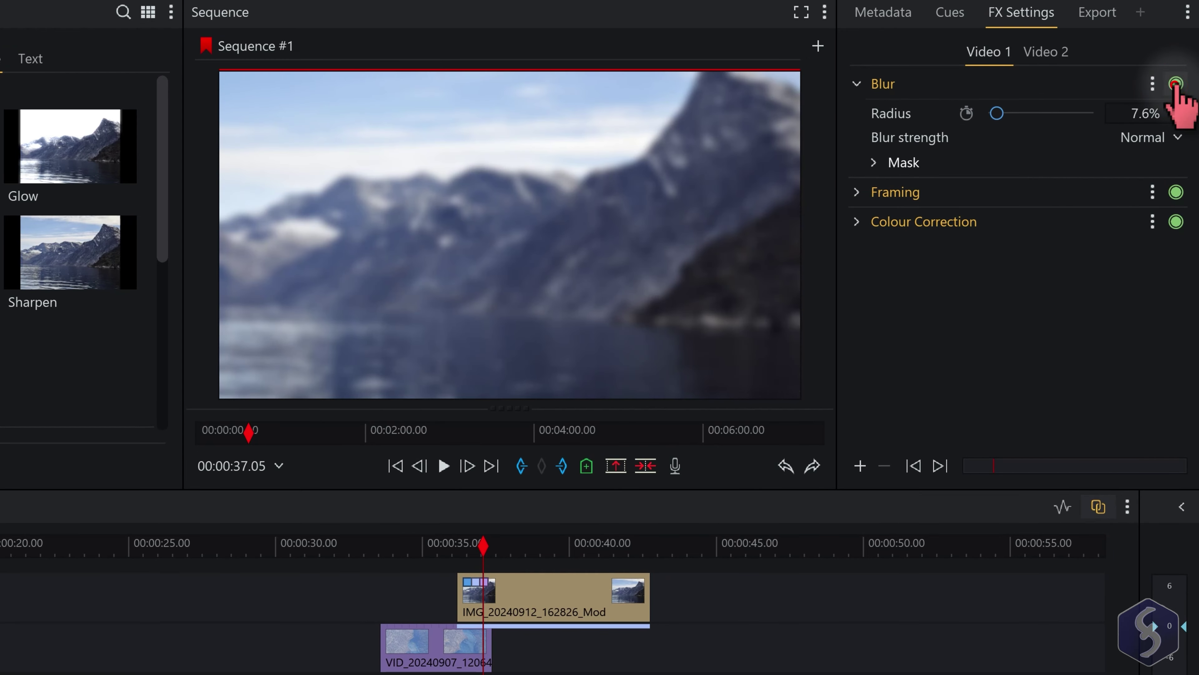
# Remove the Blur effect from IMG_20240912_162826_Mod
pyautogui.click(1151, 85)
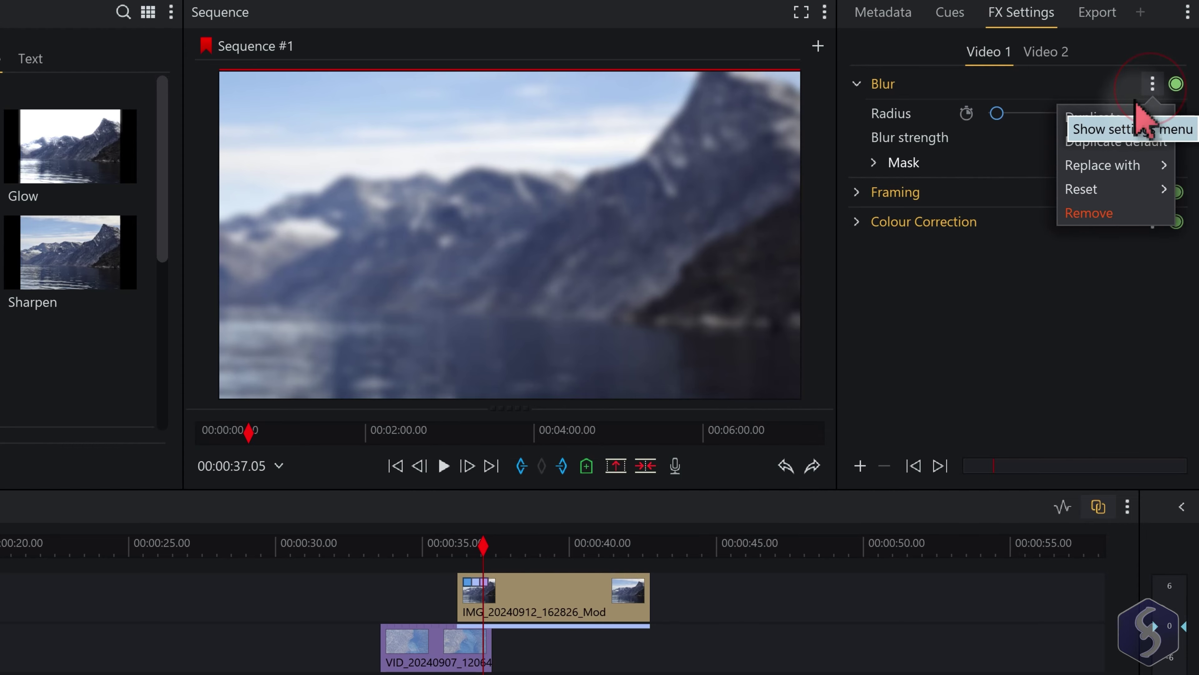
pyautogui.click(1095, 213)
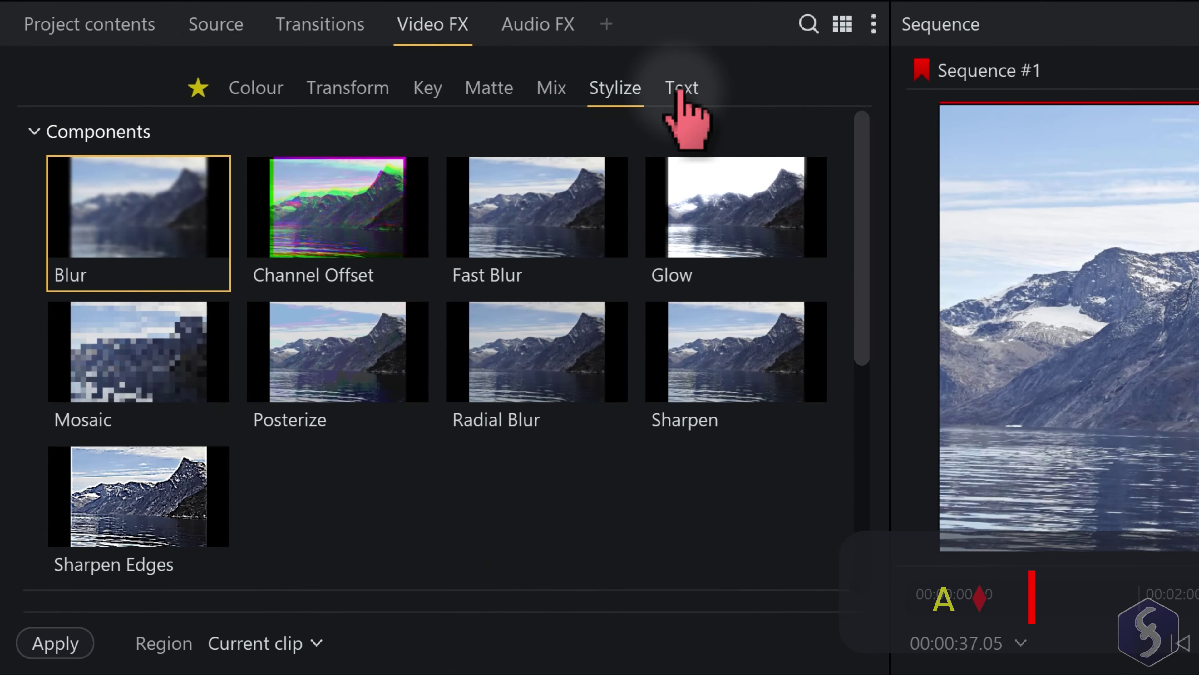
# Apply the Titles text effect to IMG_20240912_162826_Mod on Video 1
pyautogui.click(29, 59)
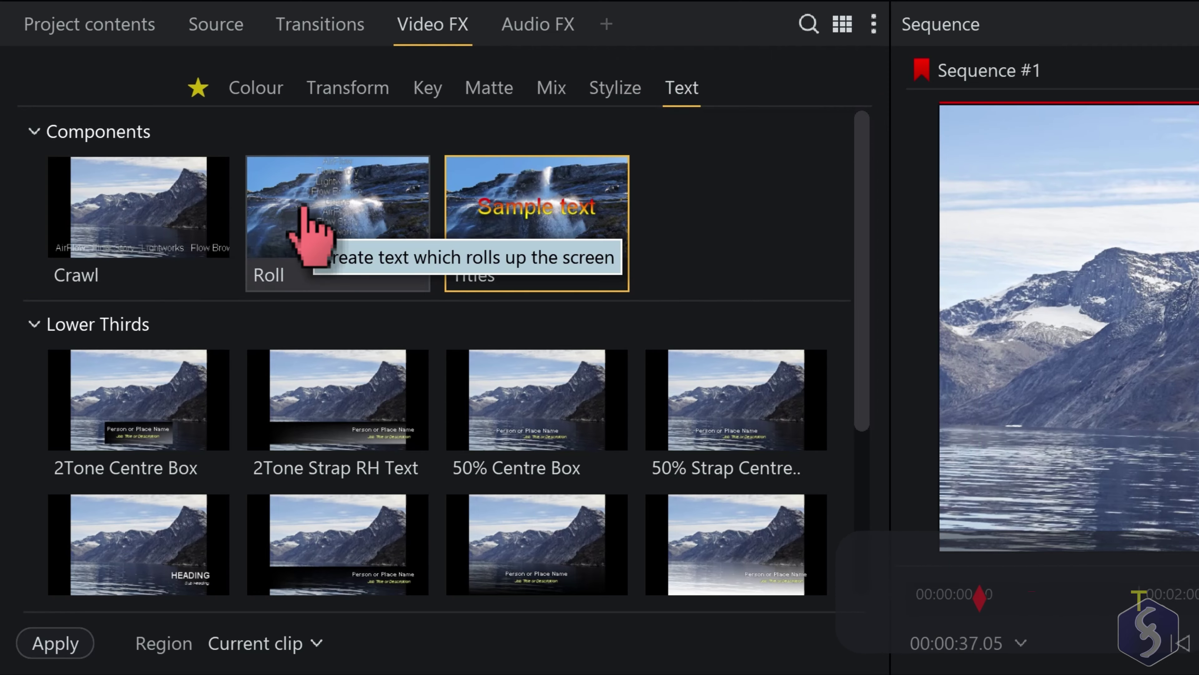
pyautogui.moveTo(538, 222); pyautogui.dragTo(1198, 674)
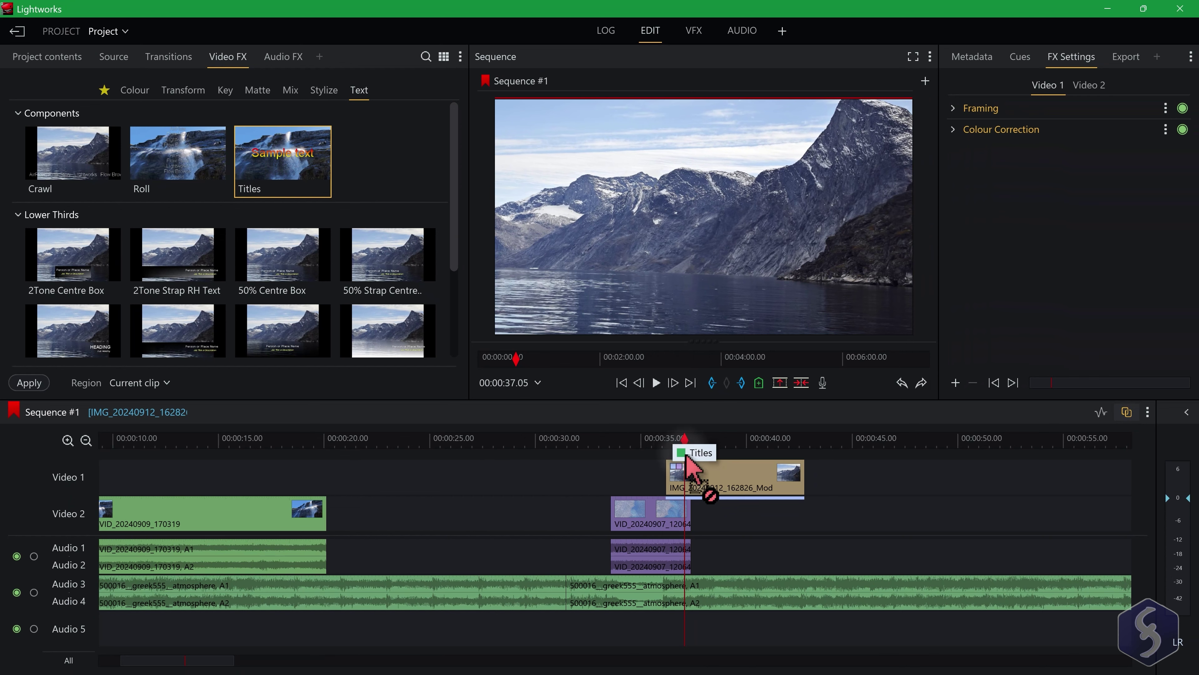
pyautogui.moveTo(706, 480); pyautogui.dragTo(705, 482)
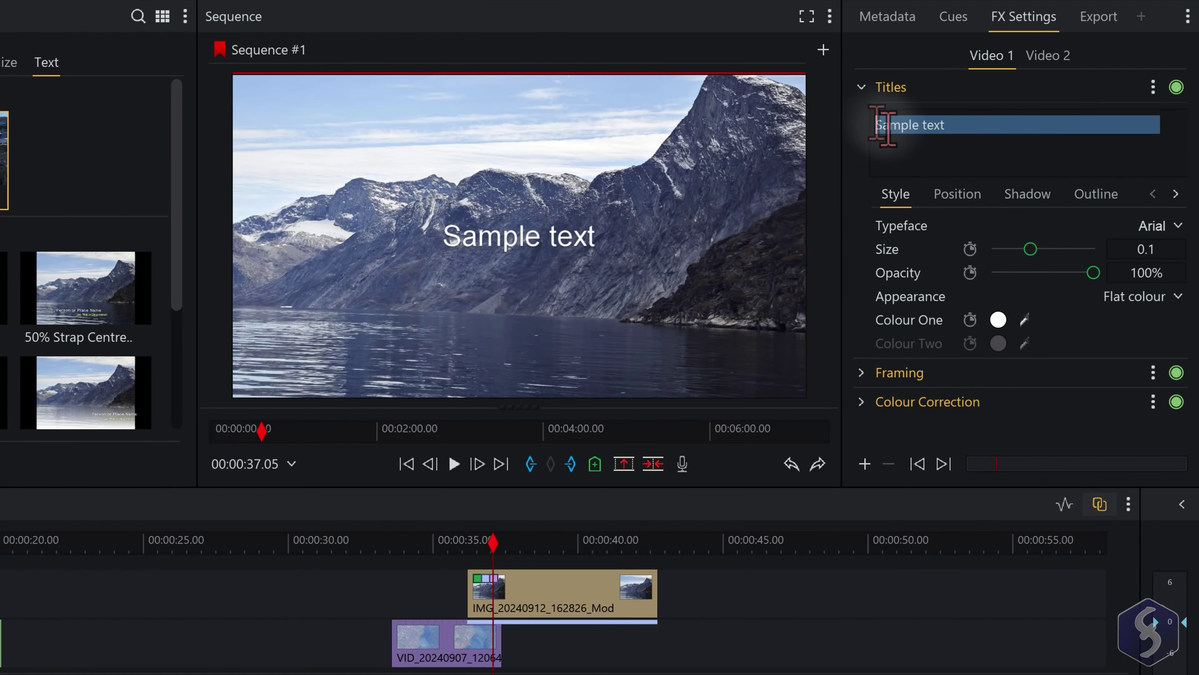
# Set the title text to "Sea & Mountains" with size 0.119 and a red Colour One
pyautogui.write('Sea & Mountains')
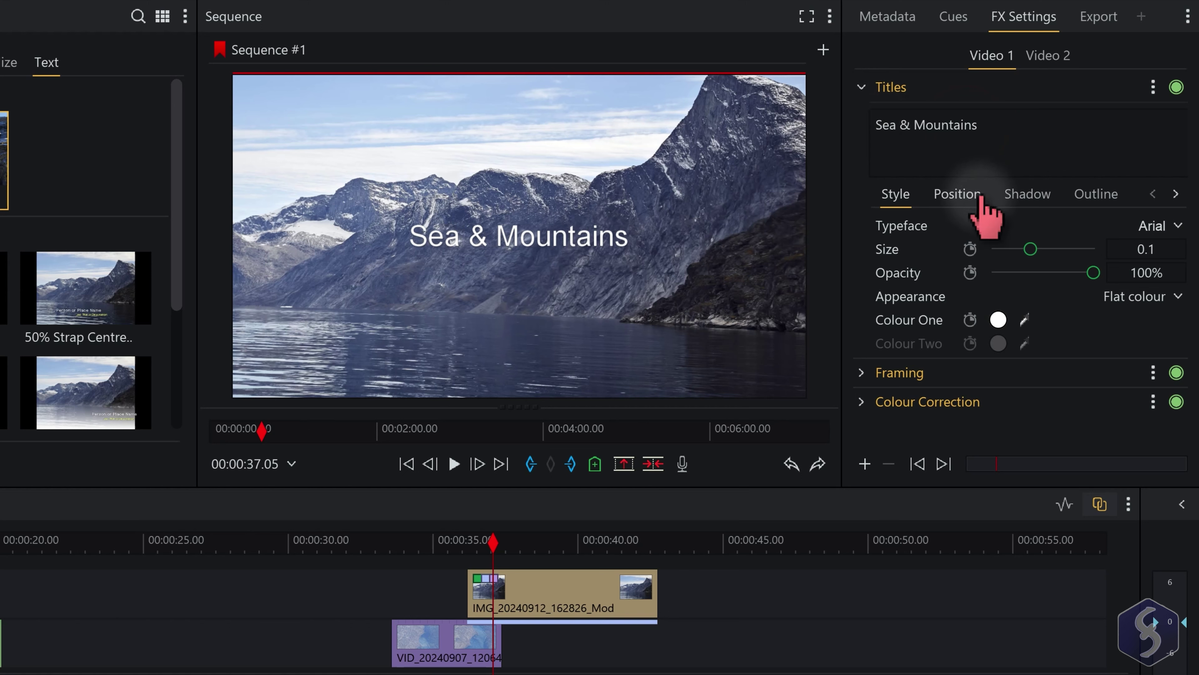
pyautogui.moveTo(1030, 249); pyautogui.dragTo(1034, 249)
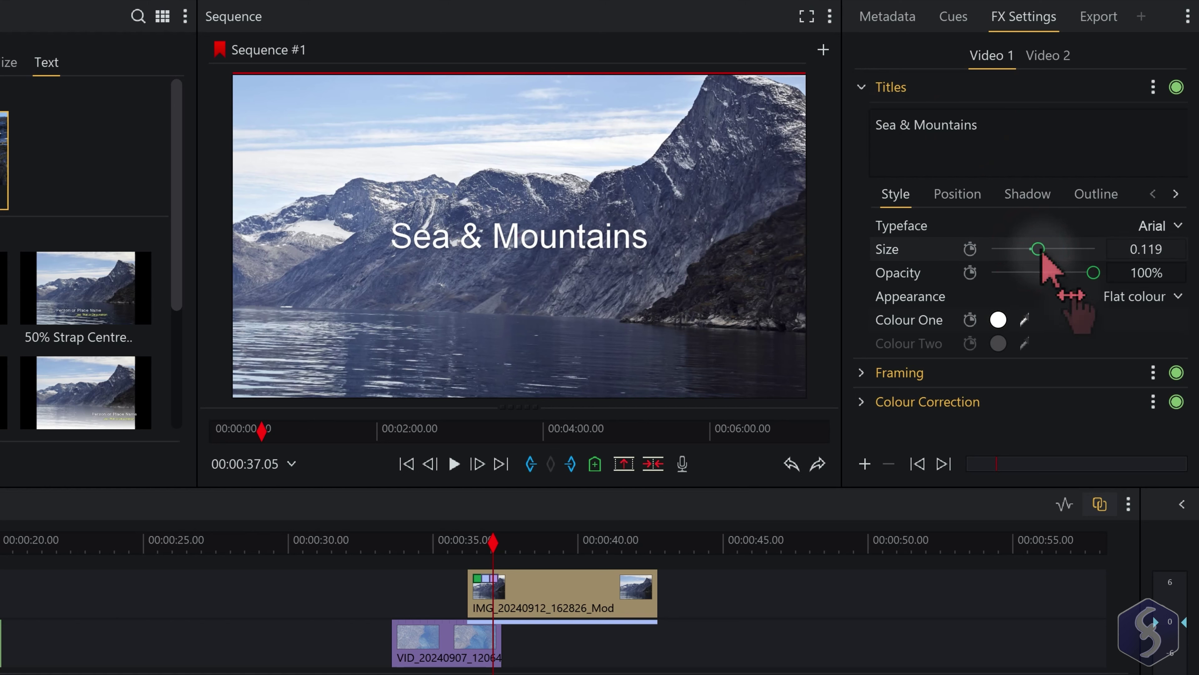
pyautogui.click(998, 320)
pyautogui.moveTo(1060, 562); pyautogui.dragTo(1050, 537)
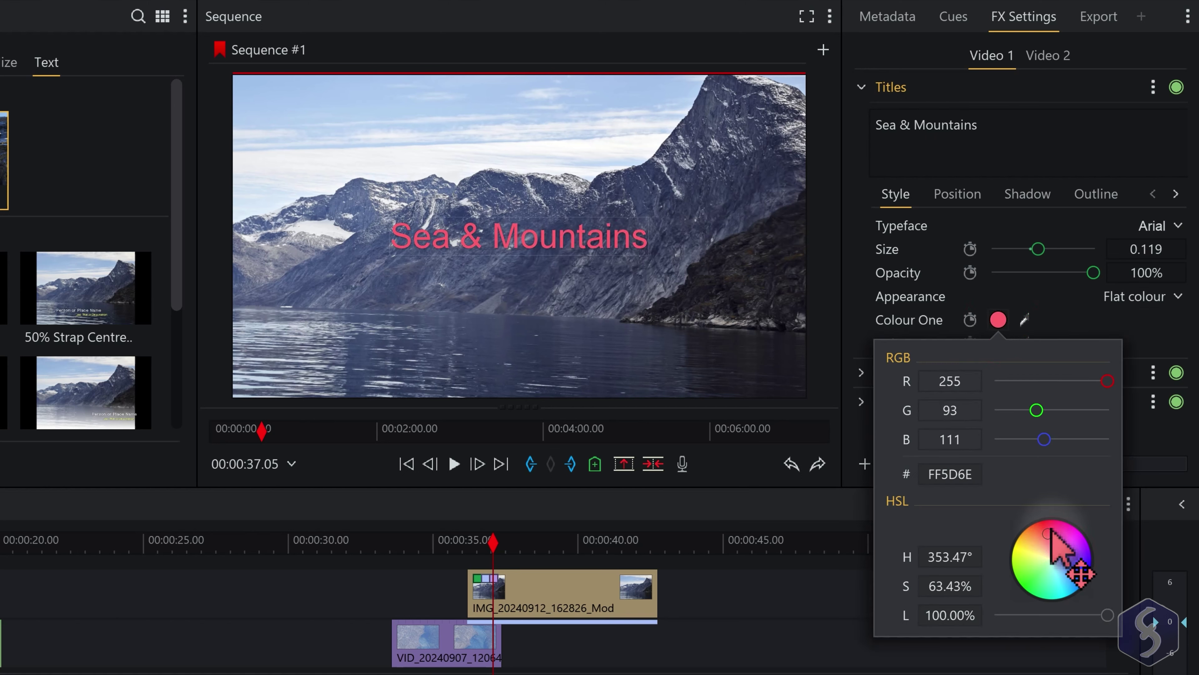
pyautogui.moveTo(1050, 529); pyautogui.dragTo(1049, 528)
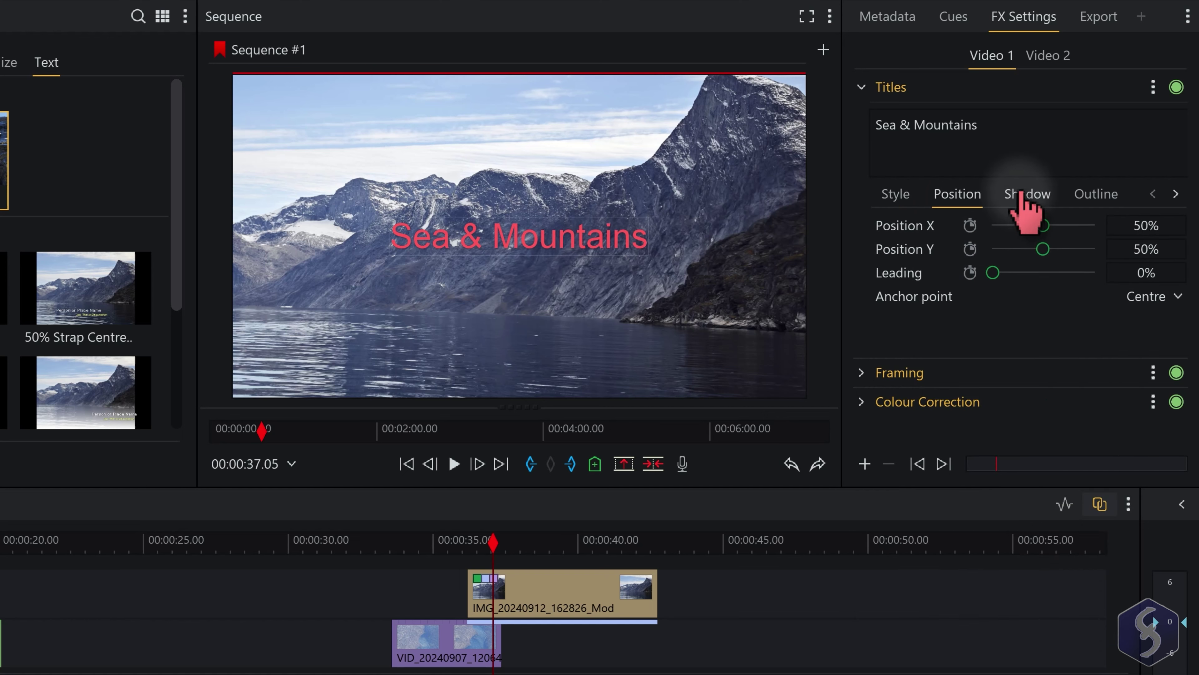
# Style the title with a shadow and a 91.9% black outline, move it up to the mountain ridge and preview it across the clip
pyautogui.click(1025, 195)
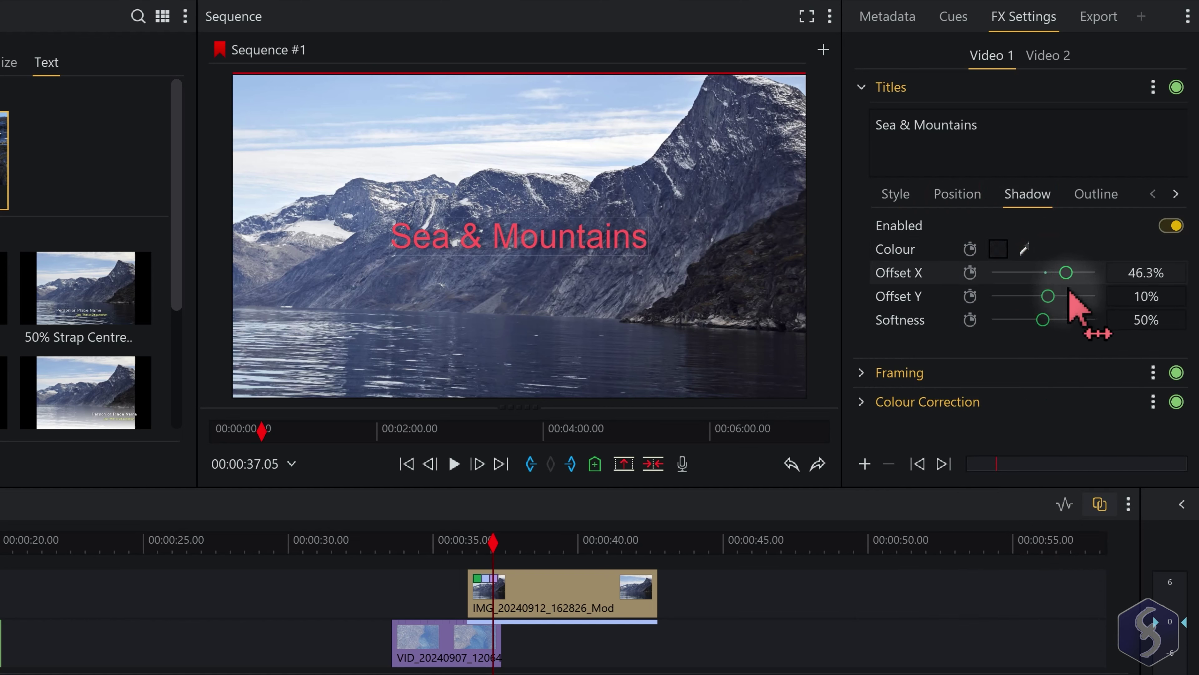
pyautogui.moveTo(1069, 290); pyautogui.dragTo(1057, 300)
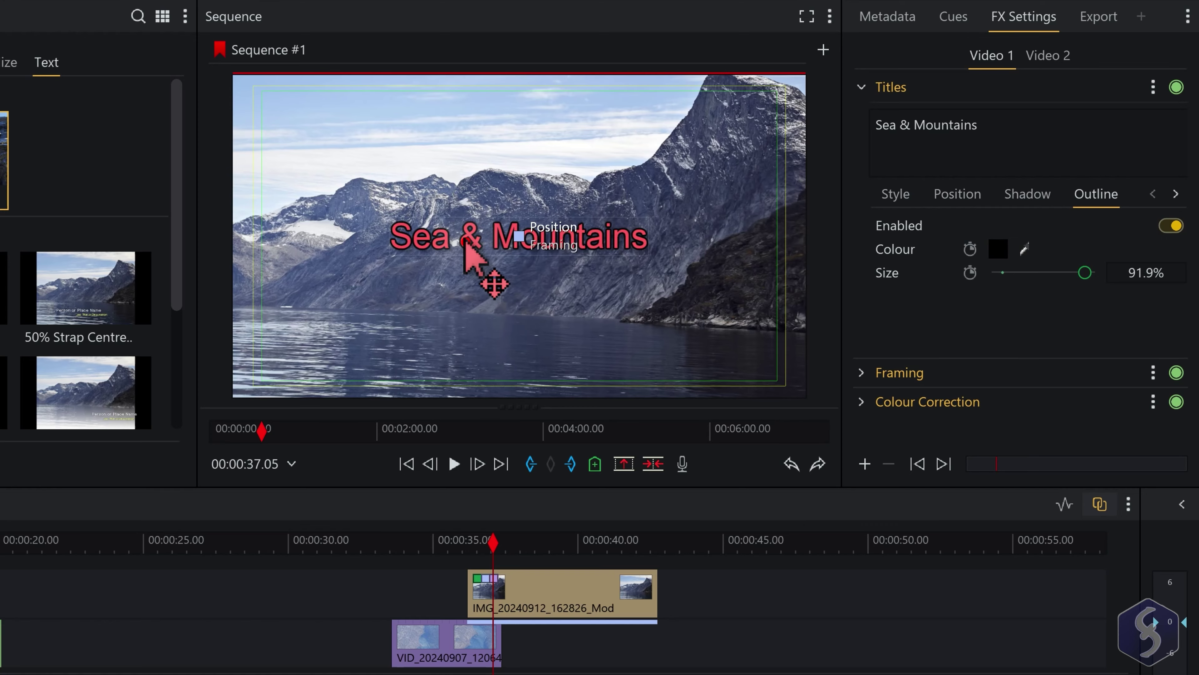
pyautogui.moveTo(464, 241); pyautogui.dragTo(512, 239)
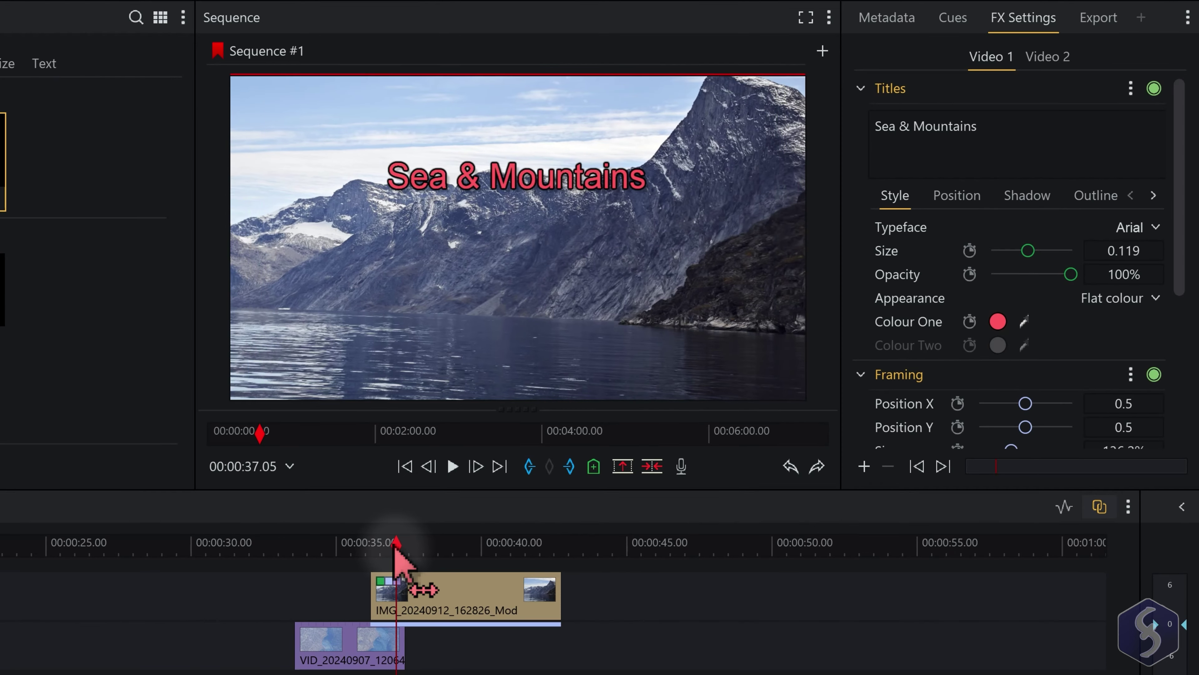
pyautogui.moveTo(394, 542); pyautogui.dragTo(434, 540)
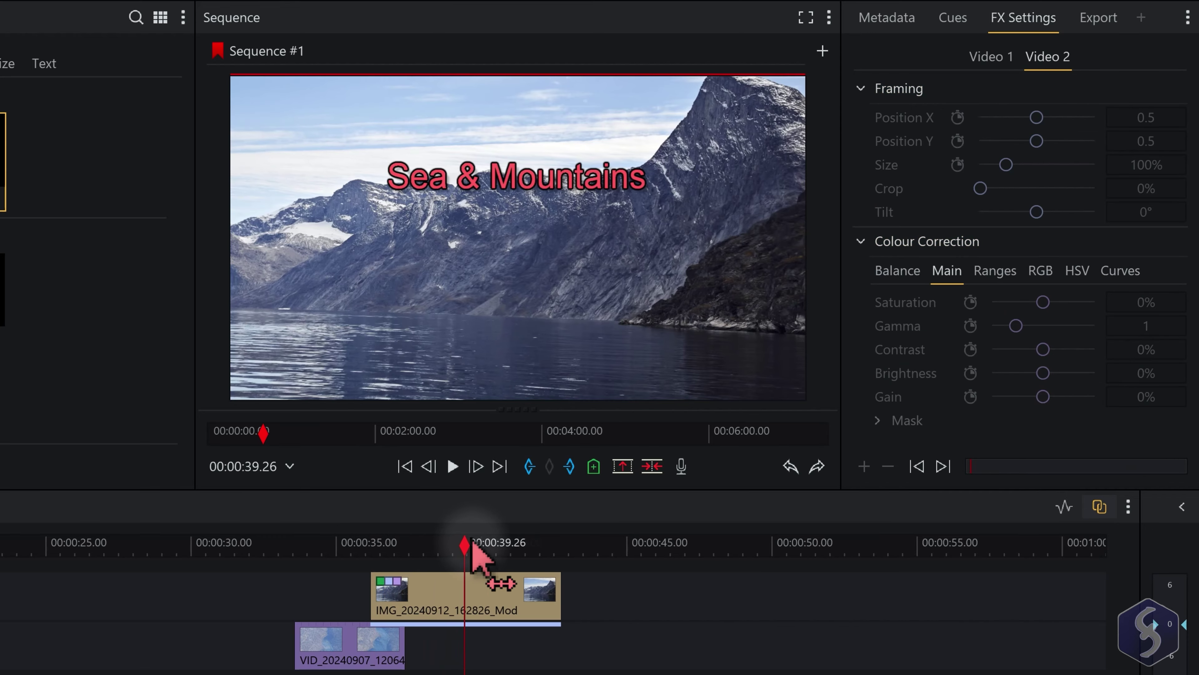
pyautogui.moveTo(564, 557); pyautogui.dragTo(501, 550)
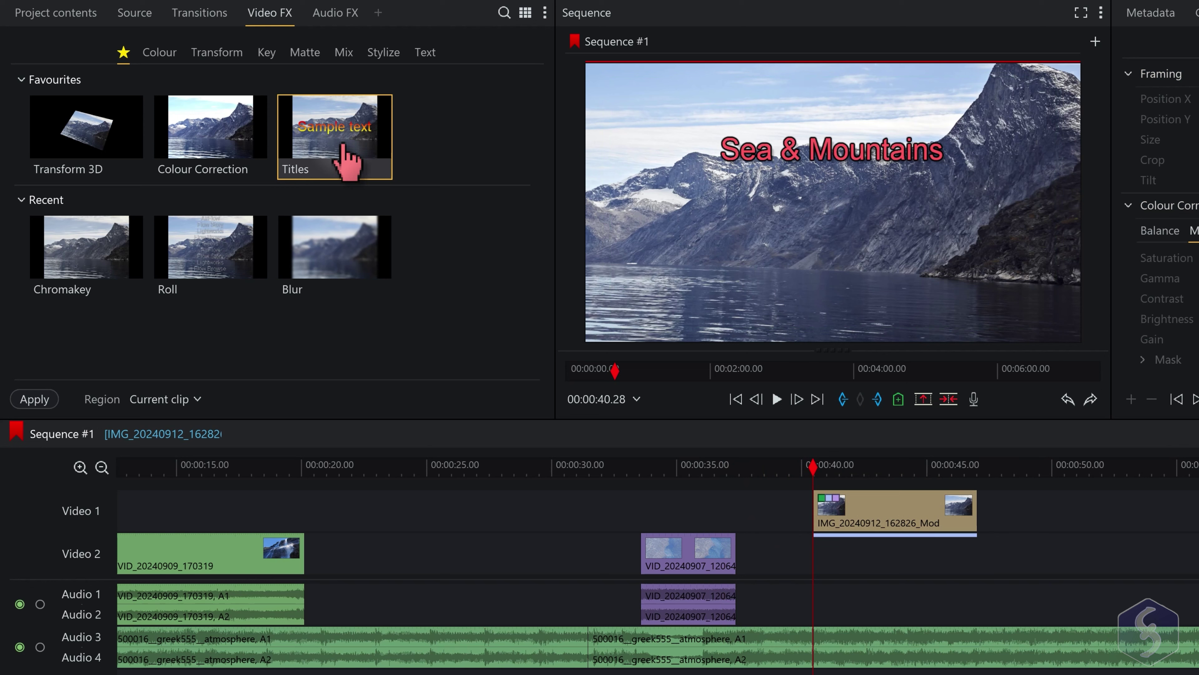
# Place a Titles effect on its own effects track above VID_20240907_120642_Mod, lengthen it and move it over the clip's end
pyautogui.moveTo(345, 147); pyautogui.dragTo(659, 511)
pyautogui.scroll(4, 704, 528)
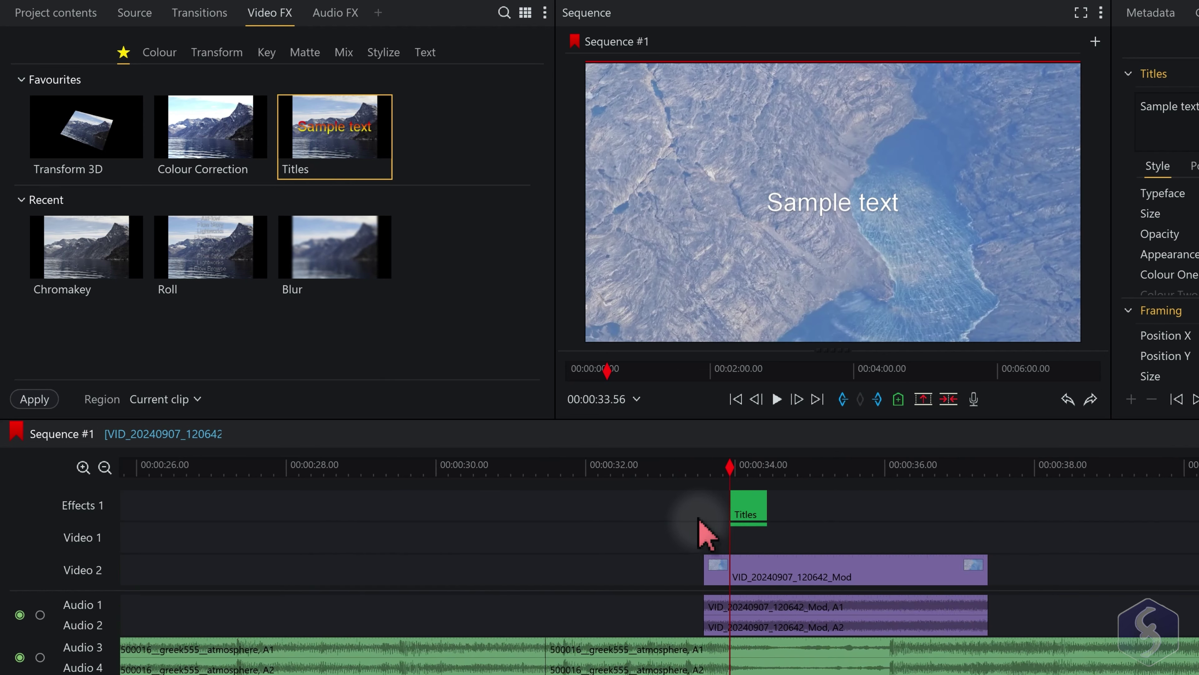
pyautogui.click(794, 505)
pyautogui.moveTo(811, 503)
pyautogui.mouseDown()
pyautogui.moveTo(824, 507)
pyautogui.moveTo(811, 503)
pyautogui.mouseUp()
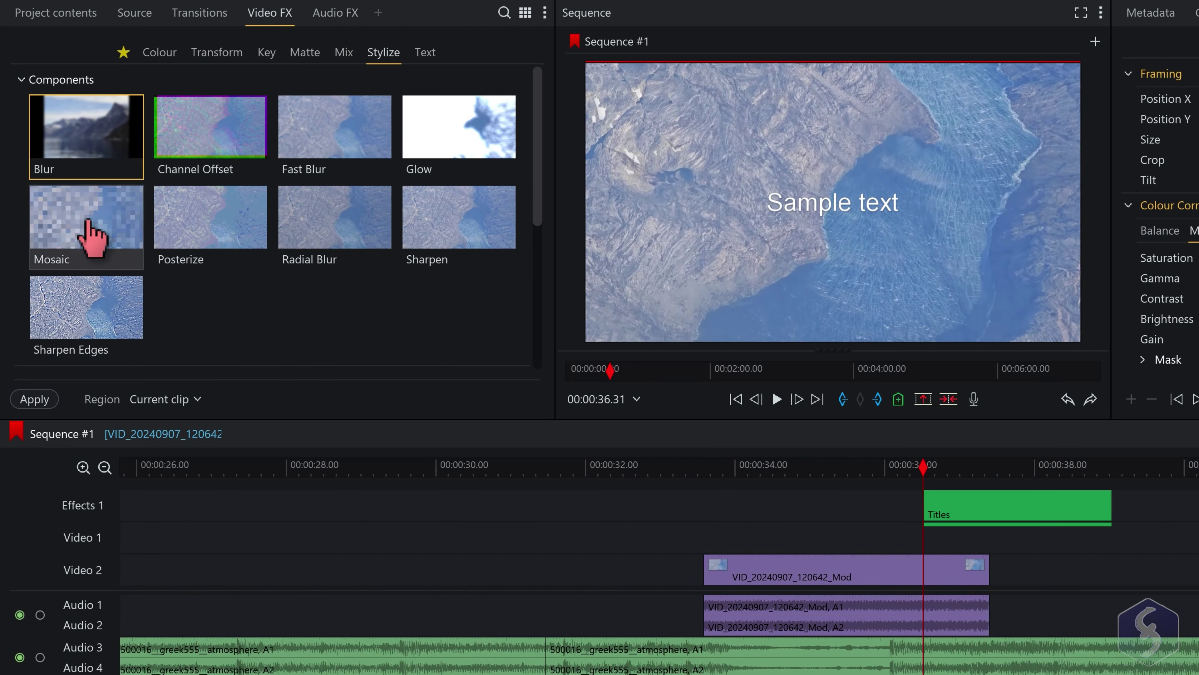
# Place the Stylize effect Mosaic on the effects track above VID_20240907_120642_Mod and scrub through it
pyautogui.moveTo(80, 239); pyautogui.dragTo(722, 517)
pyautogui.moveTo(710, 472); pyautogui.dragTo(762, 469)
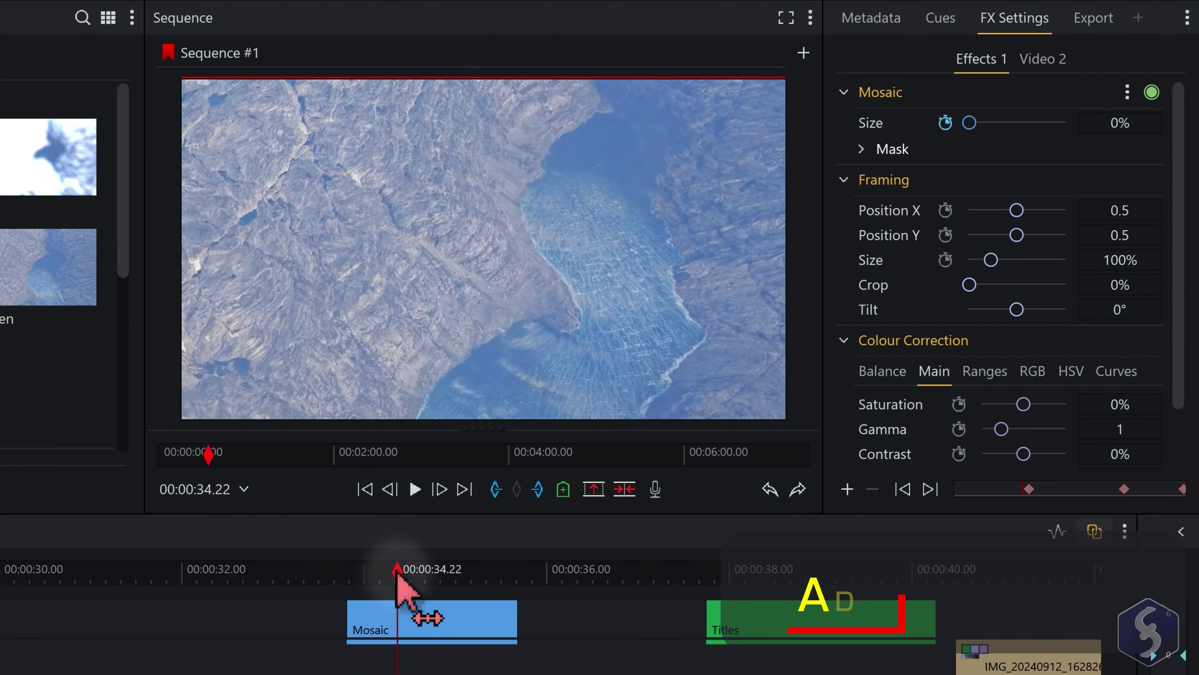
pyautogui.moveTo(396, 563); pyautogui.dragTo(509, 562)
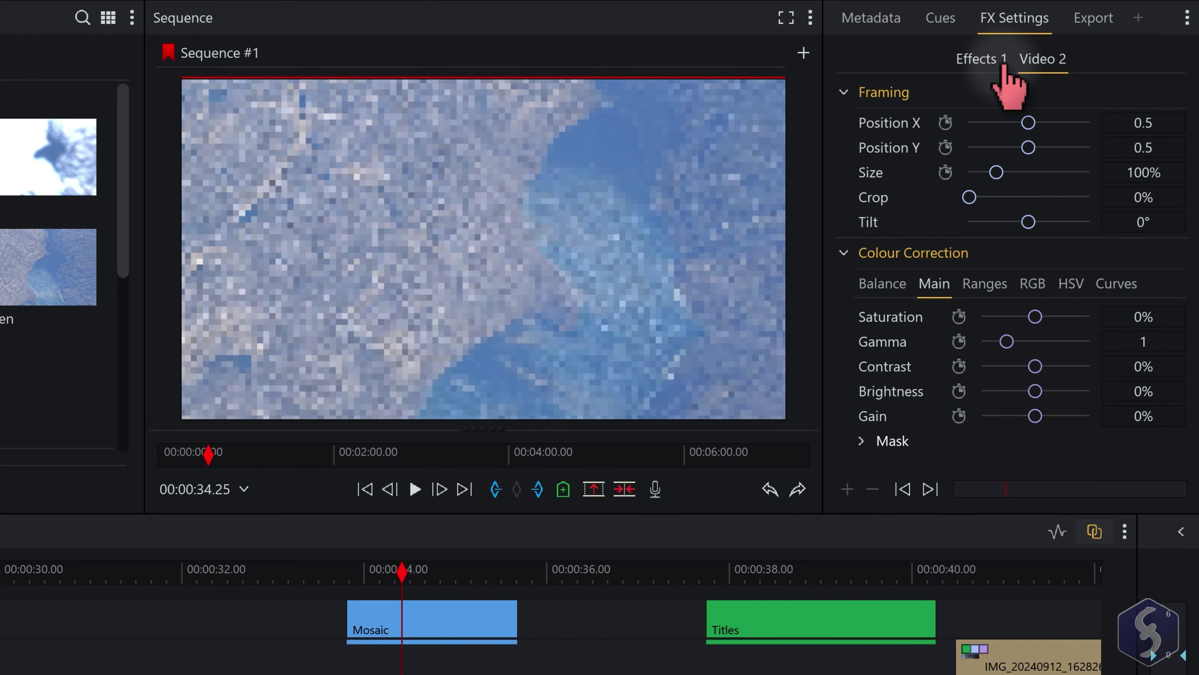
# Enable keyframes for the Mosaic Size, going from 0% at 00:00:34.25 to 6.1% at 00:00:34.50
pyautogui.click(991, 60)
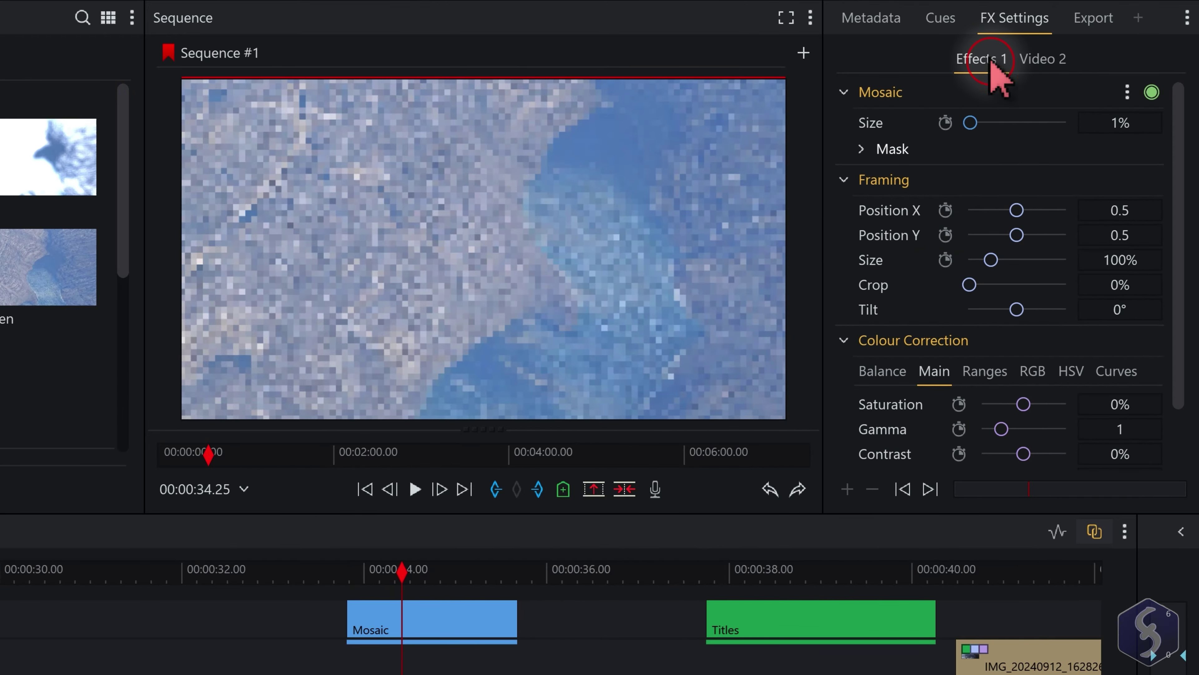
pyautogui.click(968, 124)
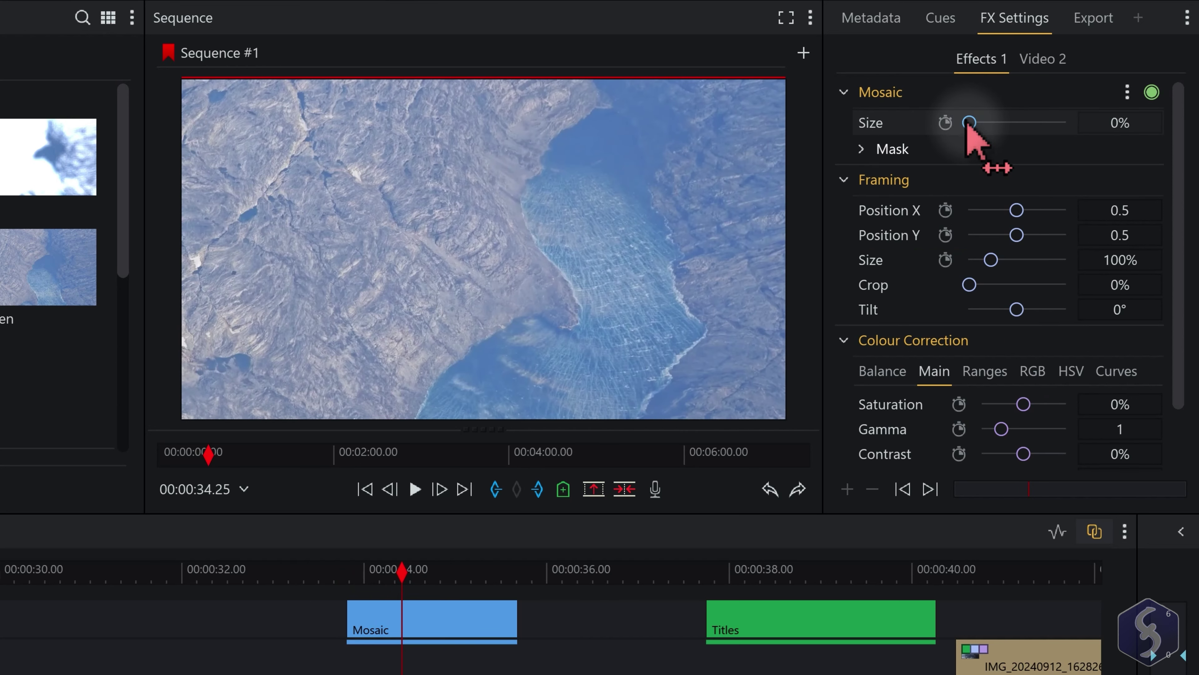
pyautogui.click(945, 122)
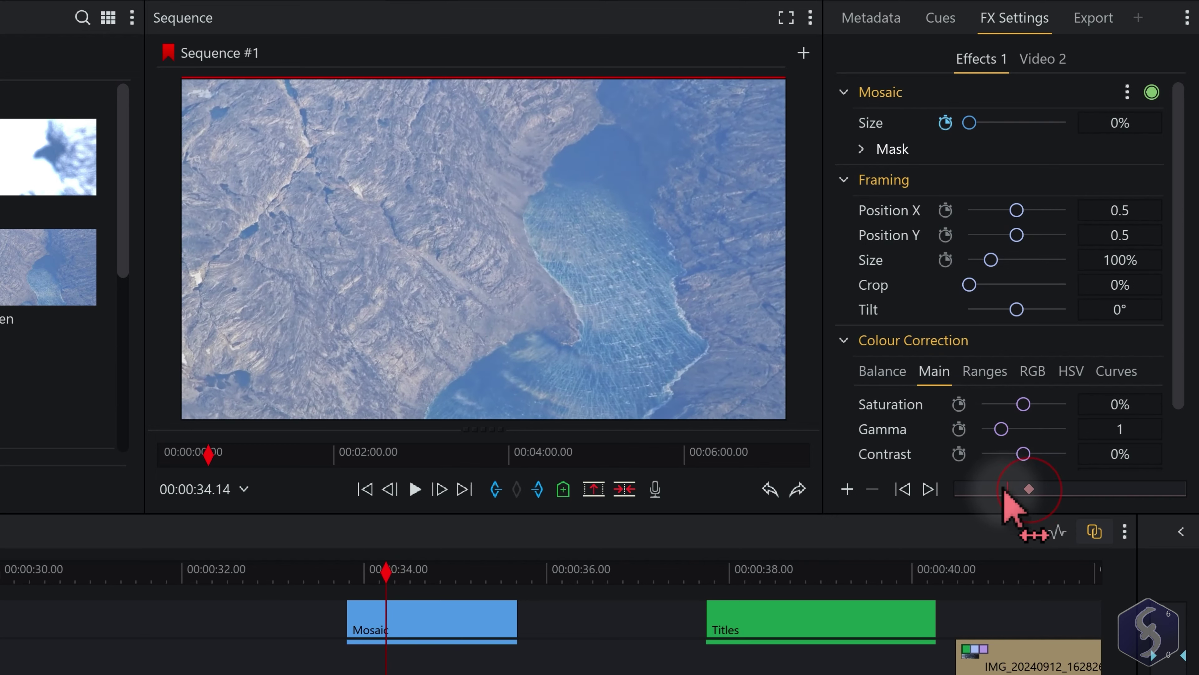
pyautogui.moveTo(965, 491); pyautogui.dragTo(1081, 491)
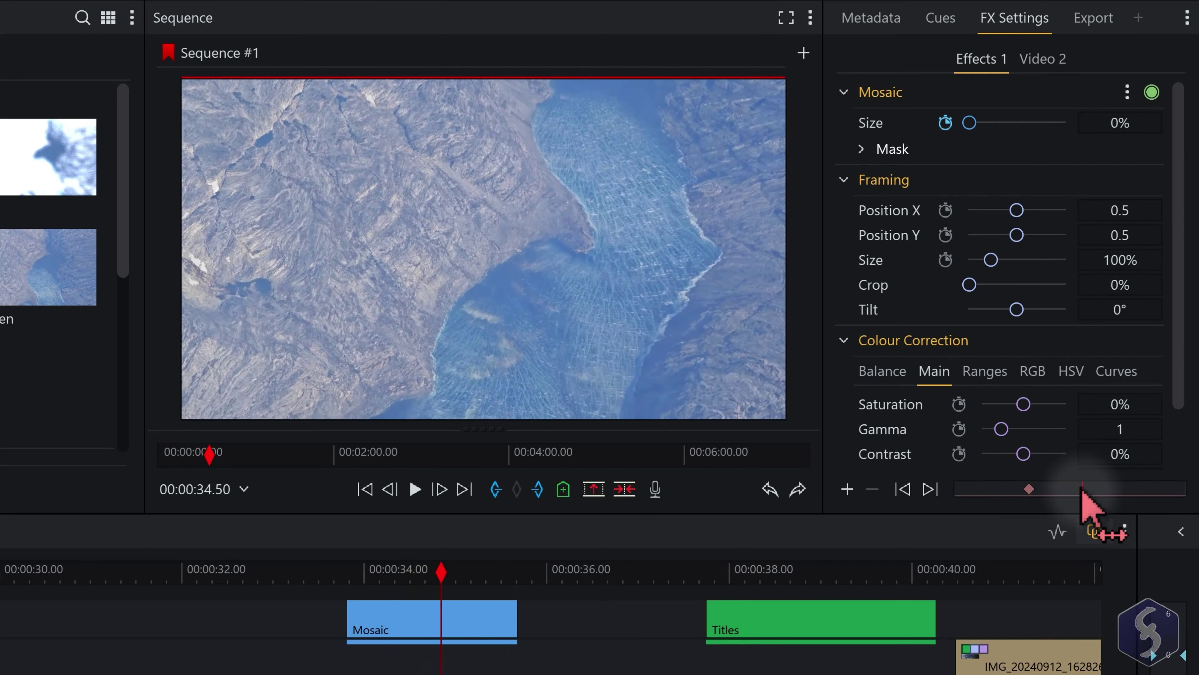
pyautogui.moveTo(969, 123)
pyautogui.mouseDown()
pyautogui.moveTo(990, 123)
pyautogui.moveTo(975, 123)
pyautogui.mouseUp()
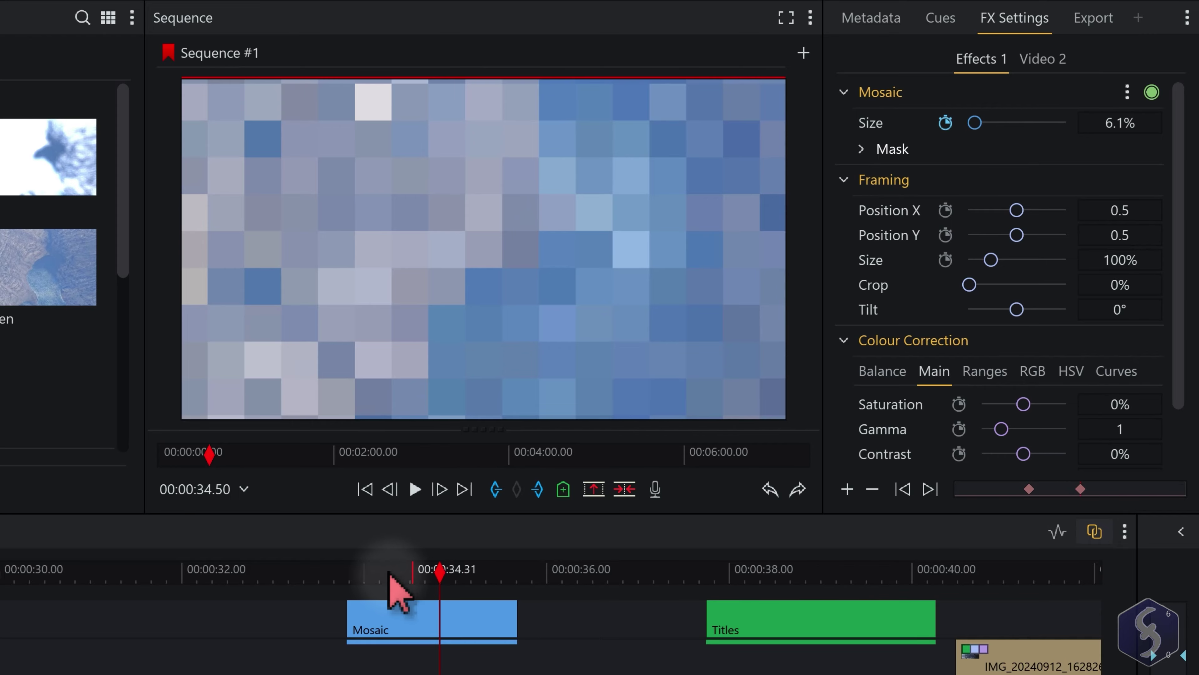
# Play the sequence across the Mosaic effect to check the Size animation
pyautogui.click(415, 489)
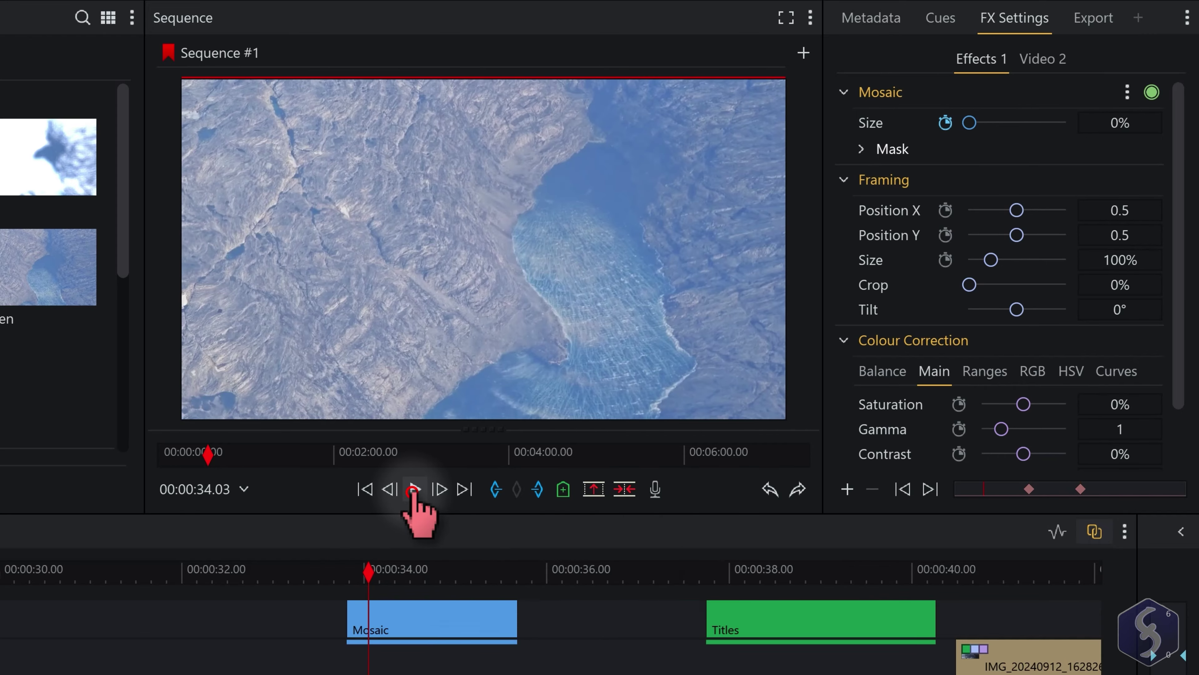
pyautogui.click(414, 489)
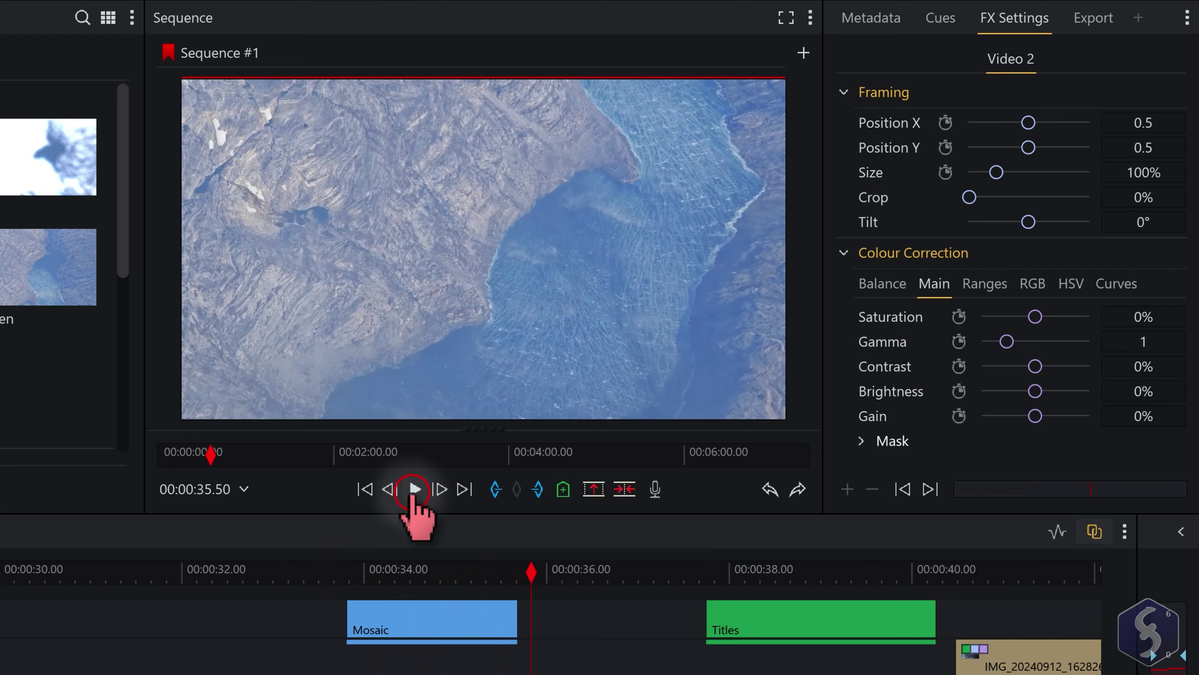
pyautogui.click(354, 572)
pyautogui.click(415, 489)
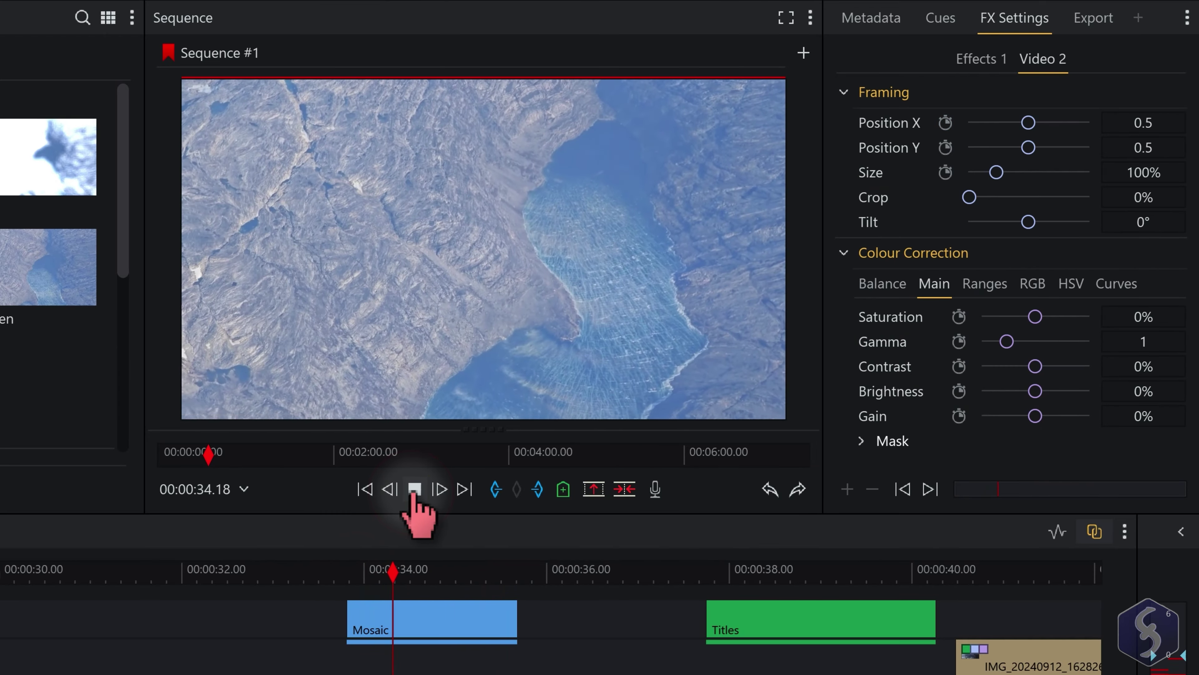
# Replace the second Mosaic Size keyframe with one of 9.9% at 00:00:35.11 and play the result
pyautogui.click(1085, 490)
pyautogui.click(1123, 489)
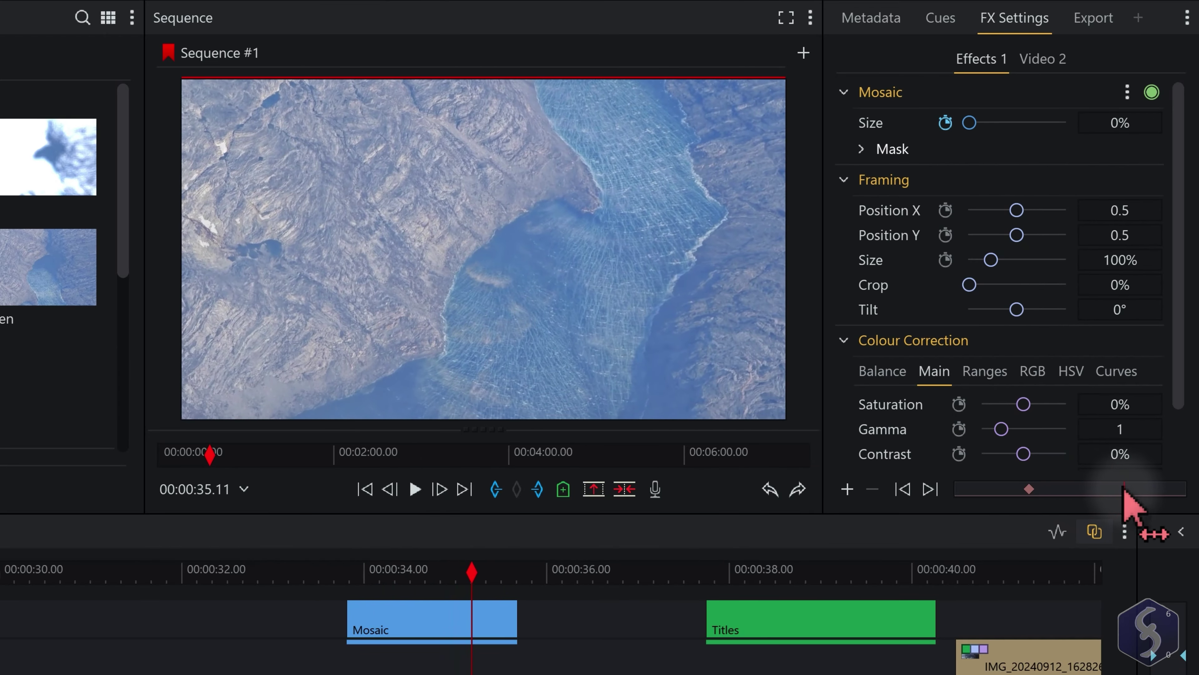
pyautogui.moveTo(970, 122); pyautogui.dragTo(978, 124)
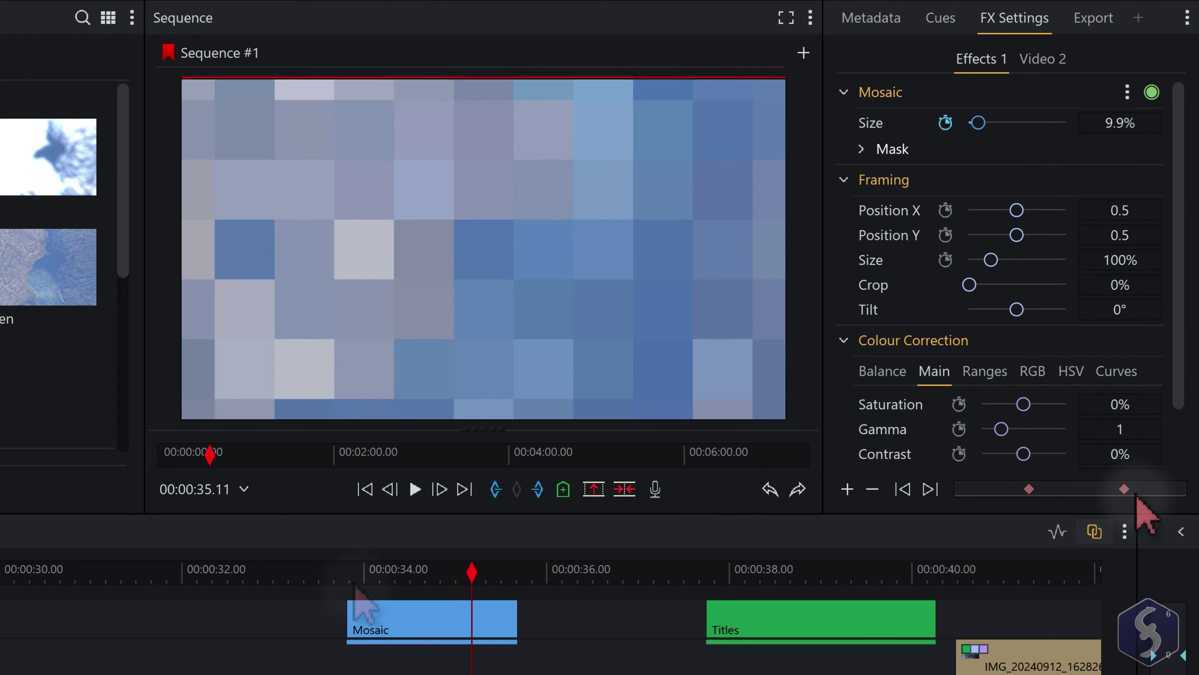
pyautogui.click(362, 572)
pyautogui.click(415, 489)
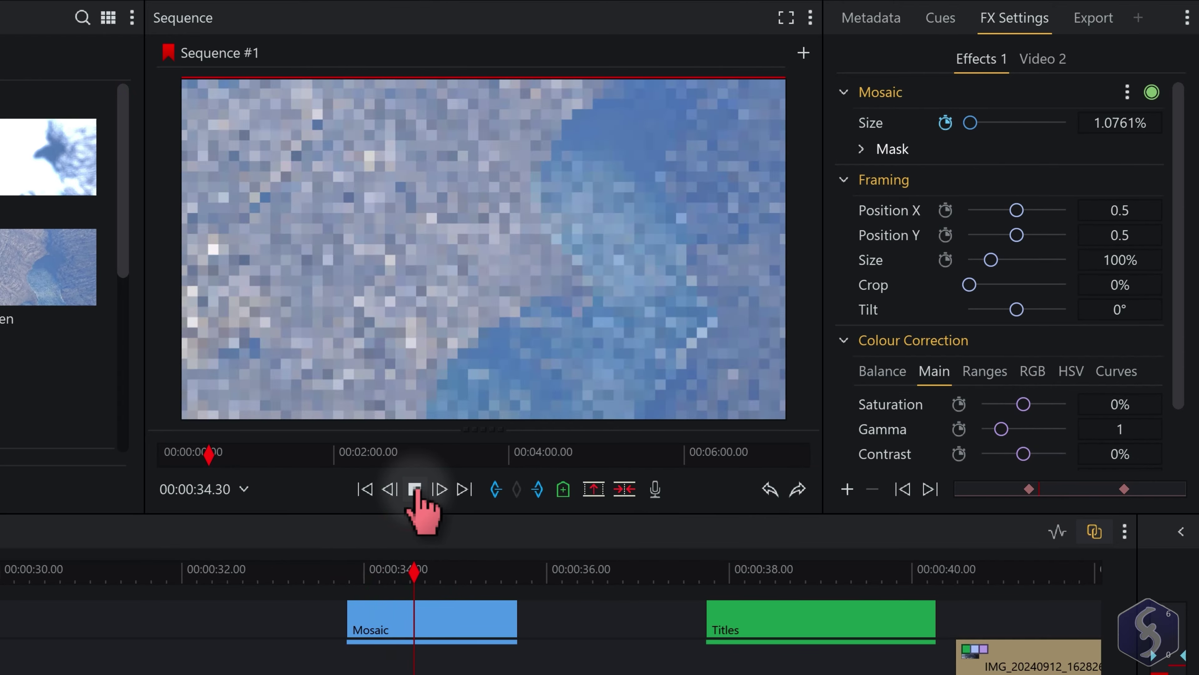
pyautogui.click(415, 489)
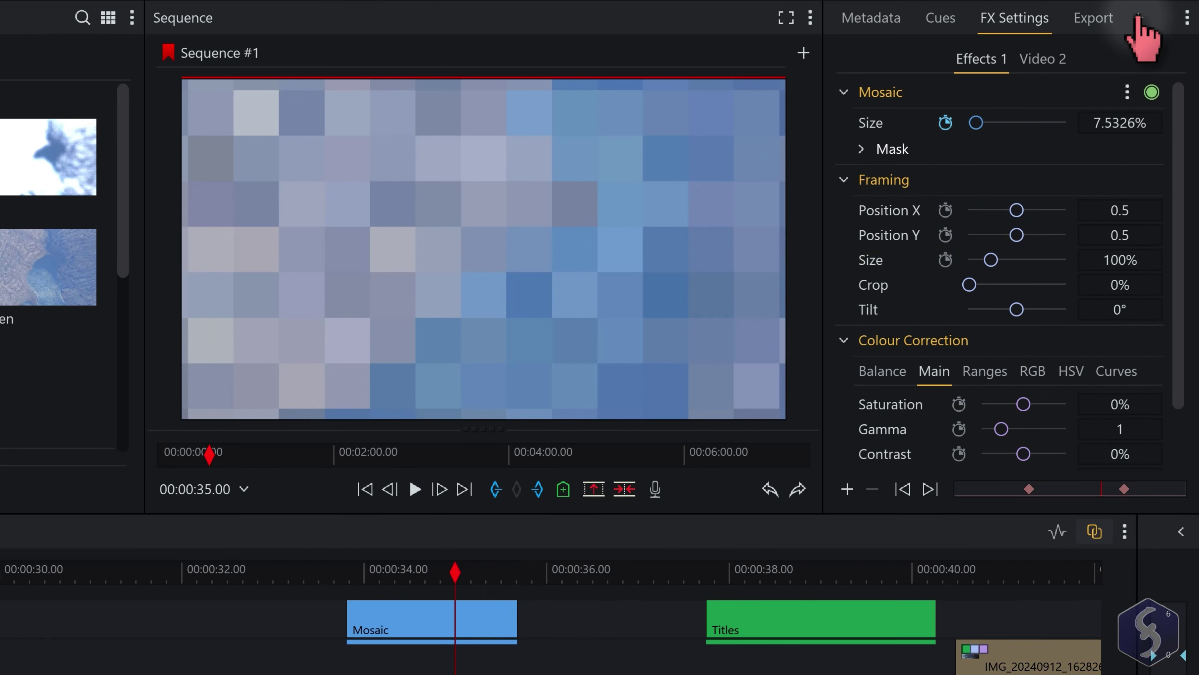
# Enable the sequence's Effect keyframes view and open it to show the Mosaic Size graph
pyautogui.click(1139, 18)
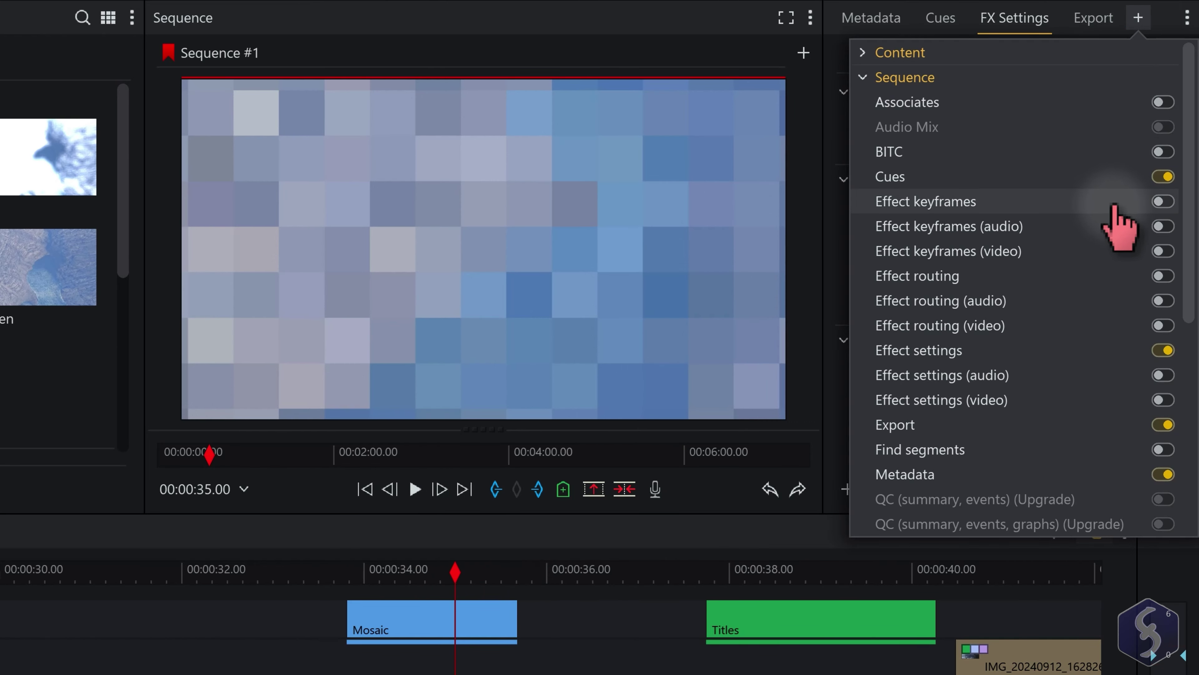
pyautogui.click(1164, 202)
pyautogui.click(1102, 3)
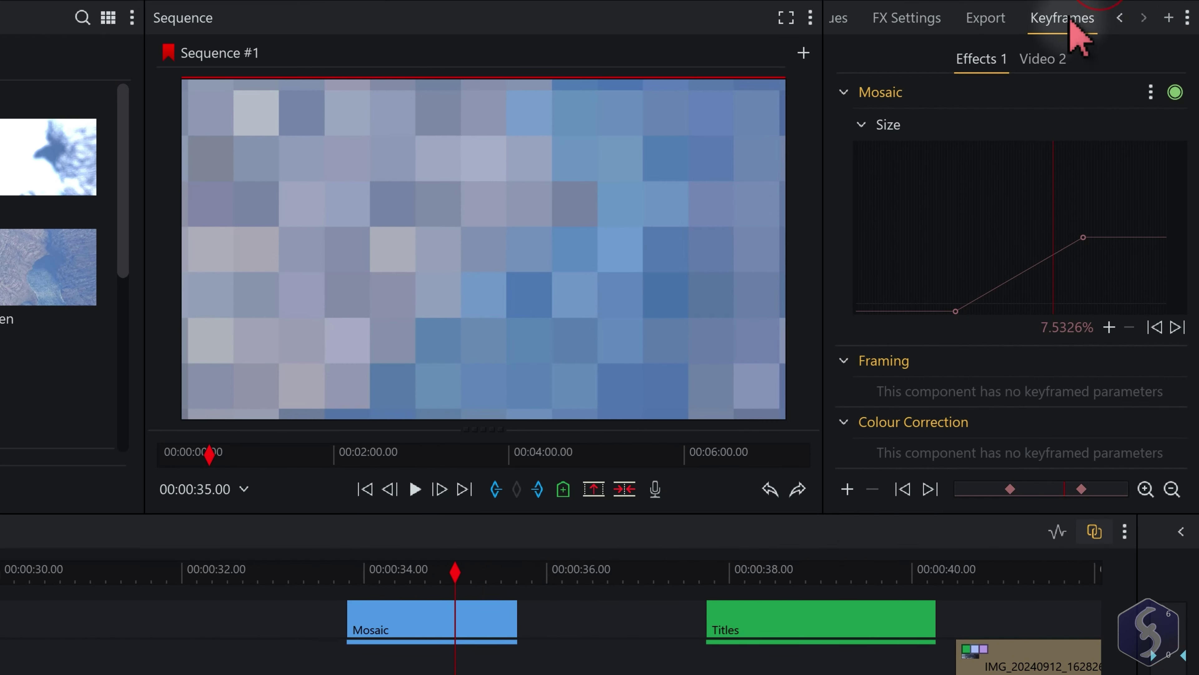
# Raise the second Mosaic Size keyframe to 13% in the graph and make its curve smooth
pyautogui.moveTo(1082, 238)
pyautogui.mouseDown()
pyautogui.moveTo(1082, 255)
pyautogui.moveTo(1055, 238)
pyautogui.moveTo(1055, 199)
pyautogui.moveTo(1058, 276)
pyautogui.moveTo(1082, 288)
pyautogui.moveTo(1077, 214)
pyautogui.mouseUp()
pyautogui.rightClick(1076, 216)
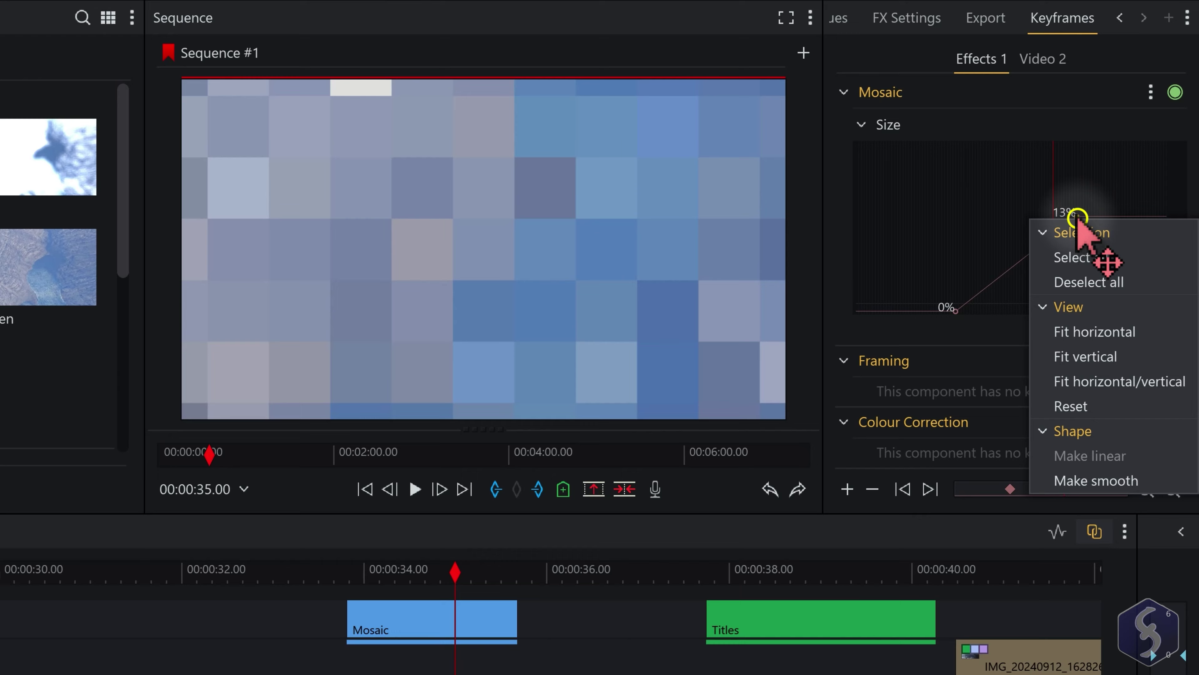
pyautogui.click(1077, 480)
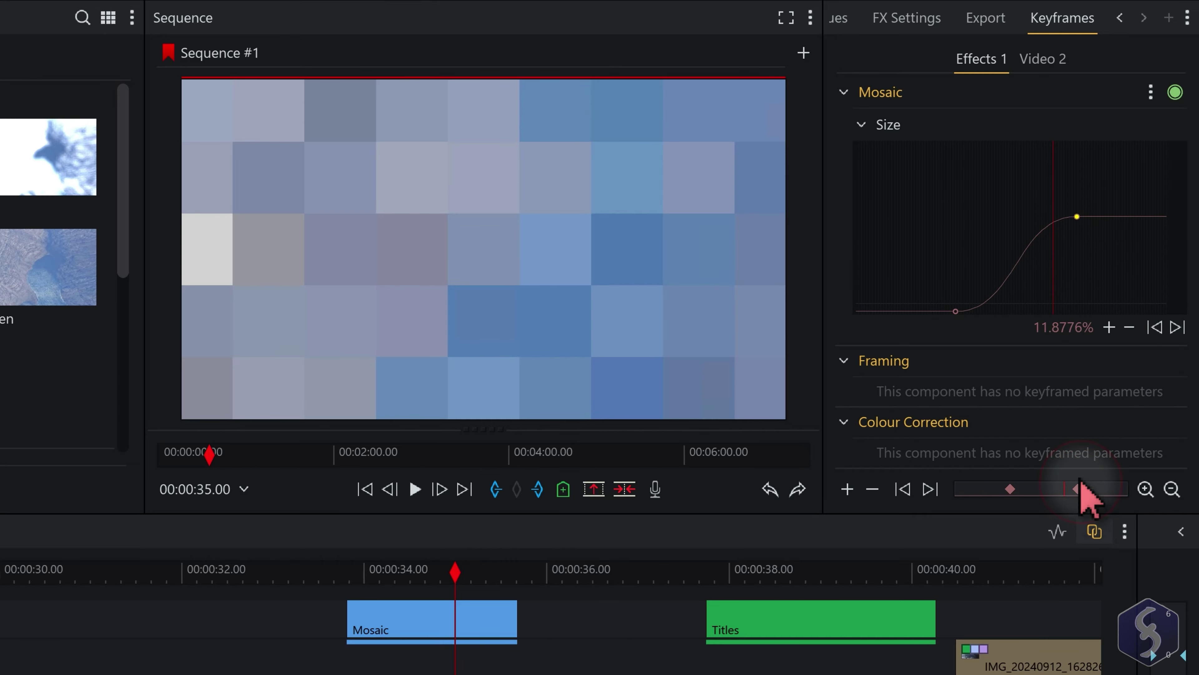
pyautogui.moveTo(1016, 215); pyautogui.dragTo(1015, 147)
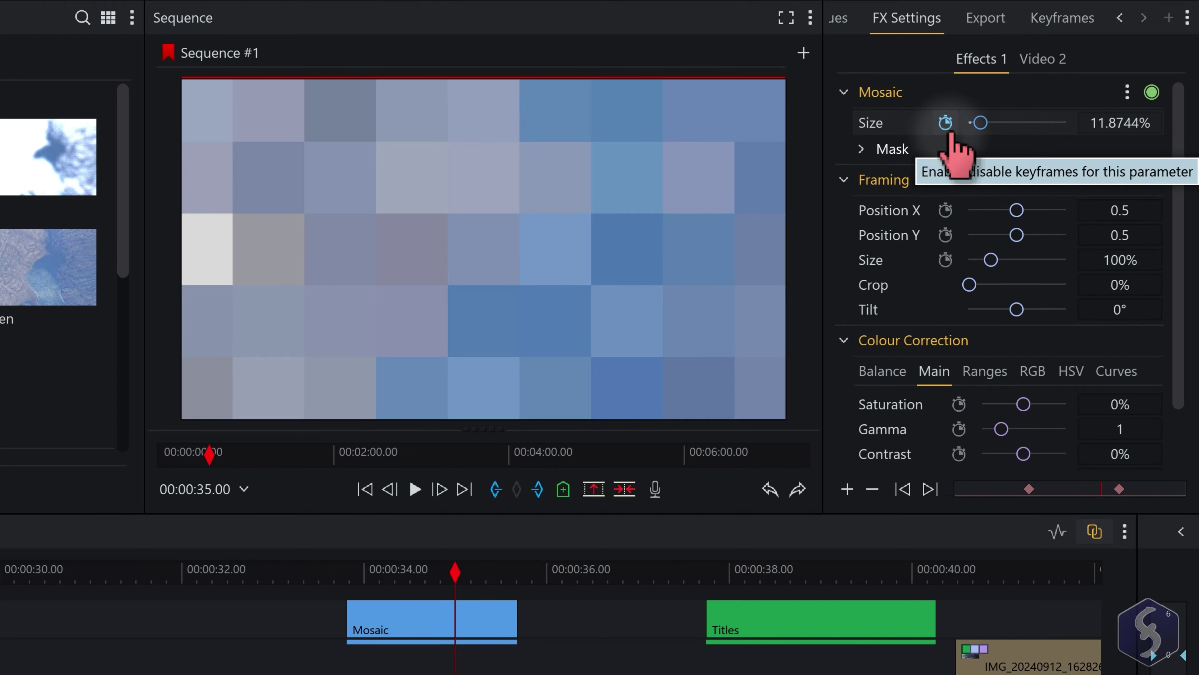
# Disable keyframes for the Mosaic Size and scrub through the effect
pyautogui.click(945, 123)
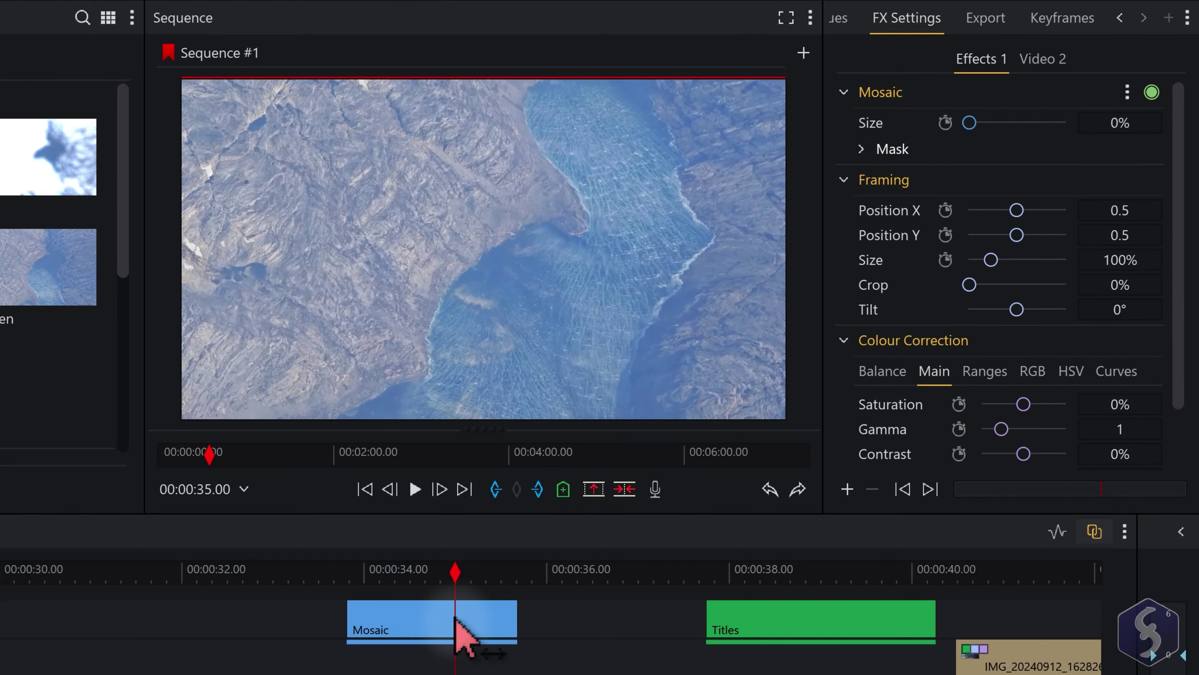
pyautogui.moveTo(454, 578)
pyautogui.mouseDown()
pyautogui.moveTo(407, 571)
pyautogui.moveTo(446, 579)
pyautogui.mouseUp()
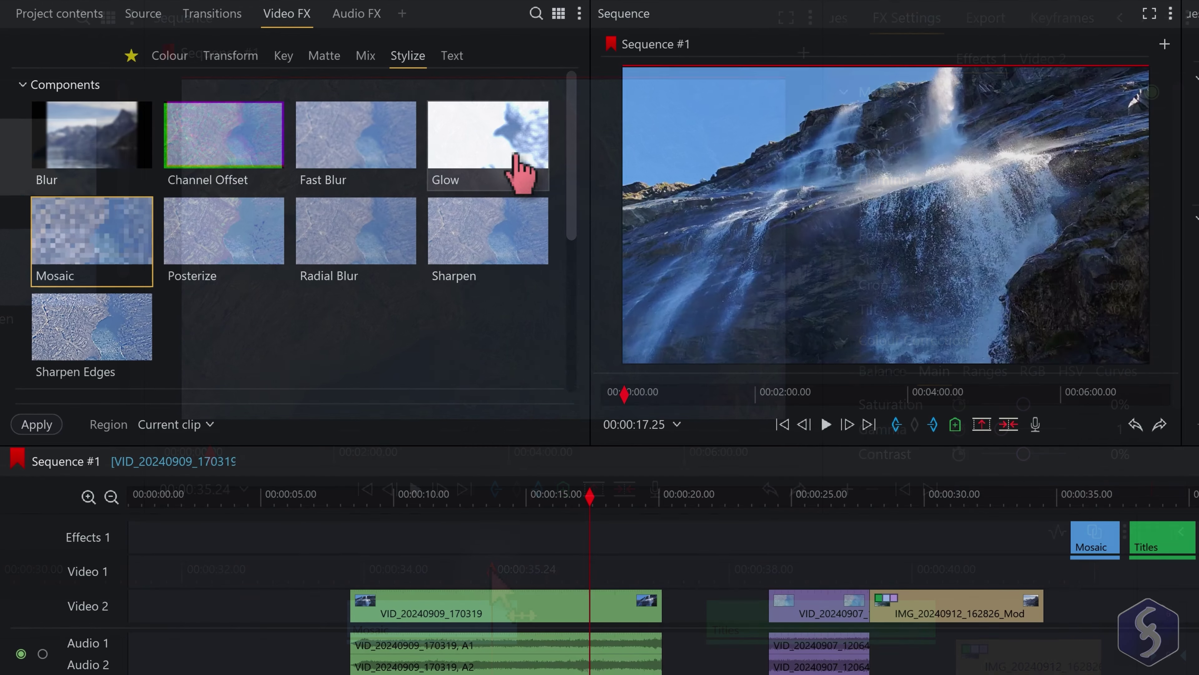
# Apply a 30-frame Windshield 4 transition to the end of VID_20240909_170319 on Video 2 and play it
pyautogui.click(230, 20)
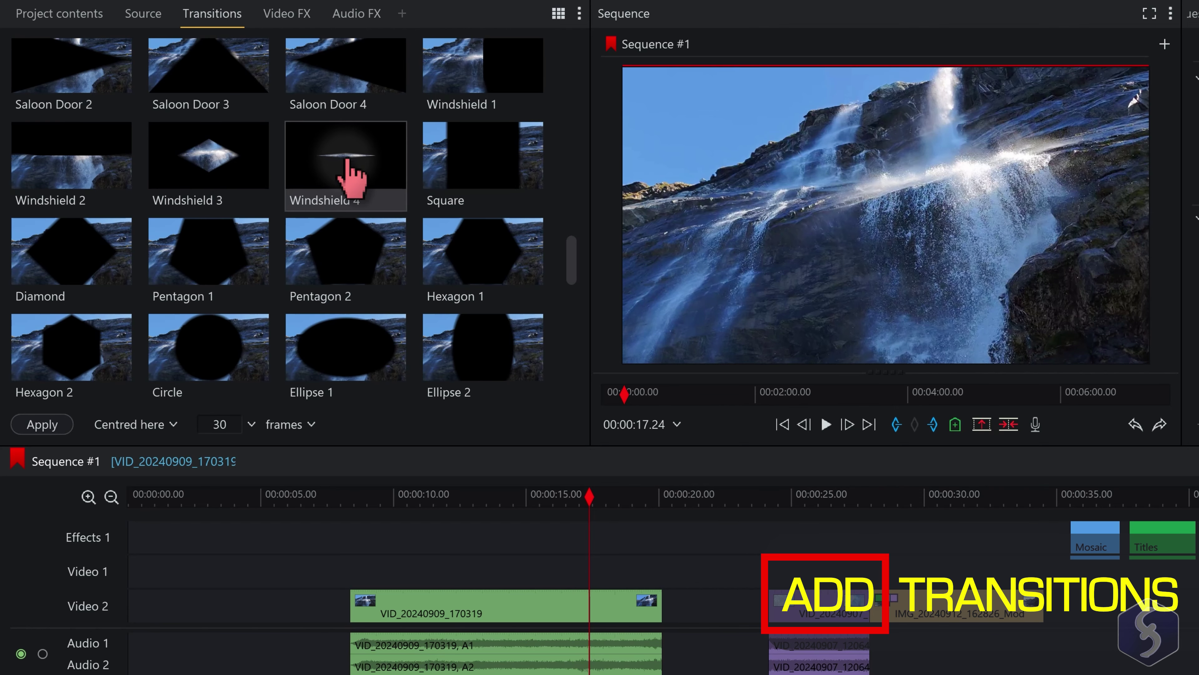
pyautogui.moveTo(348, 199); pyautogui.dragTo(661, 641)
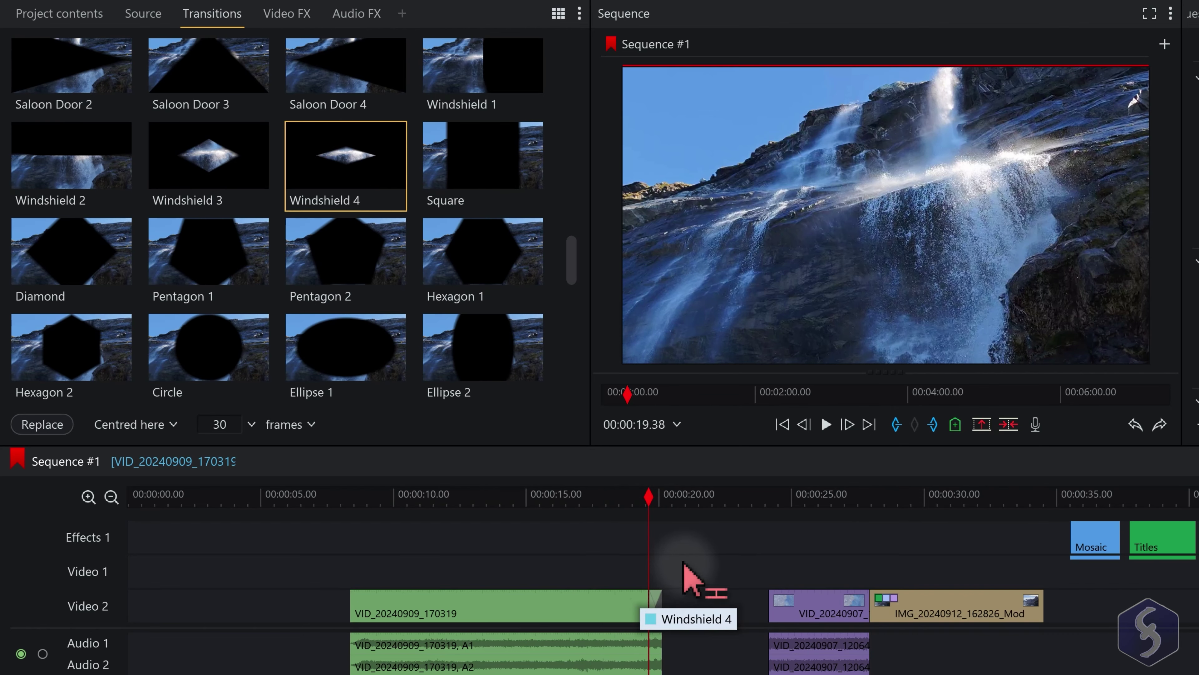
pyautogui.click(826, 424)
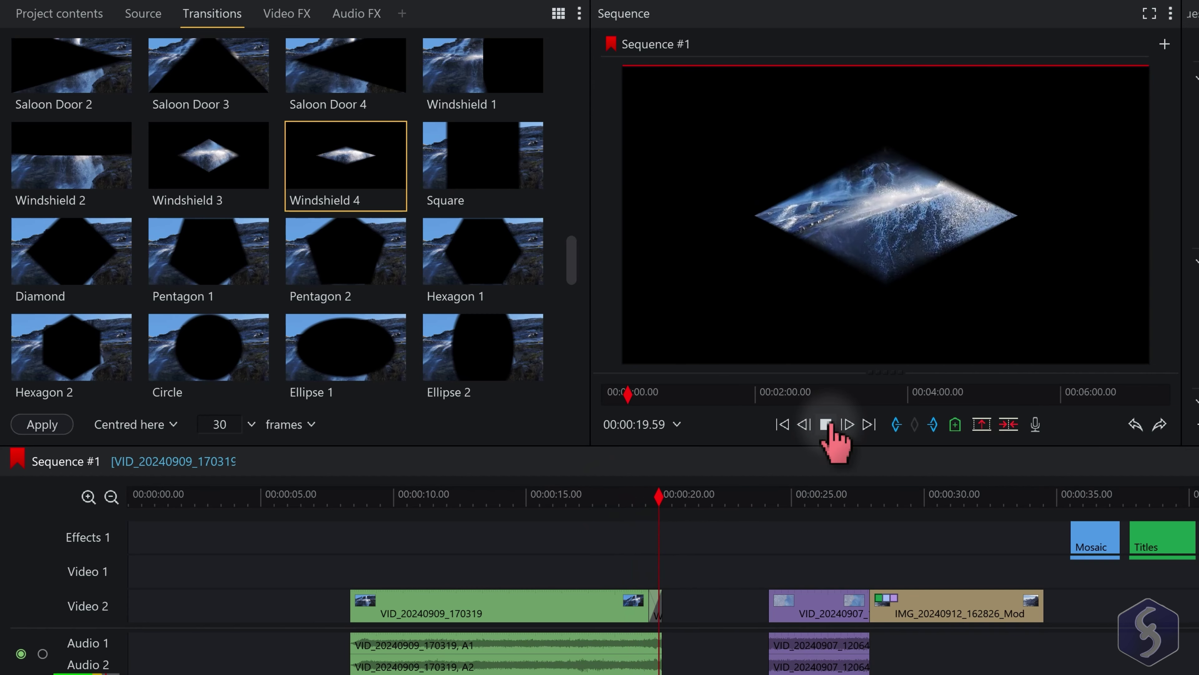
# Apply the Windshield 4 transition at the cut between VID_20240907_120642 and IMG_20240912_162826_Mod on Video 2 and play the sequence
pyautogui.moveTo(402, 184); pyautogui.dragTo(867, 591)
pyautogui.press('space')
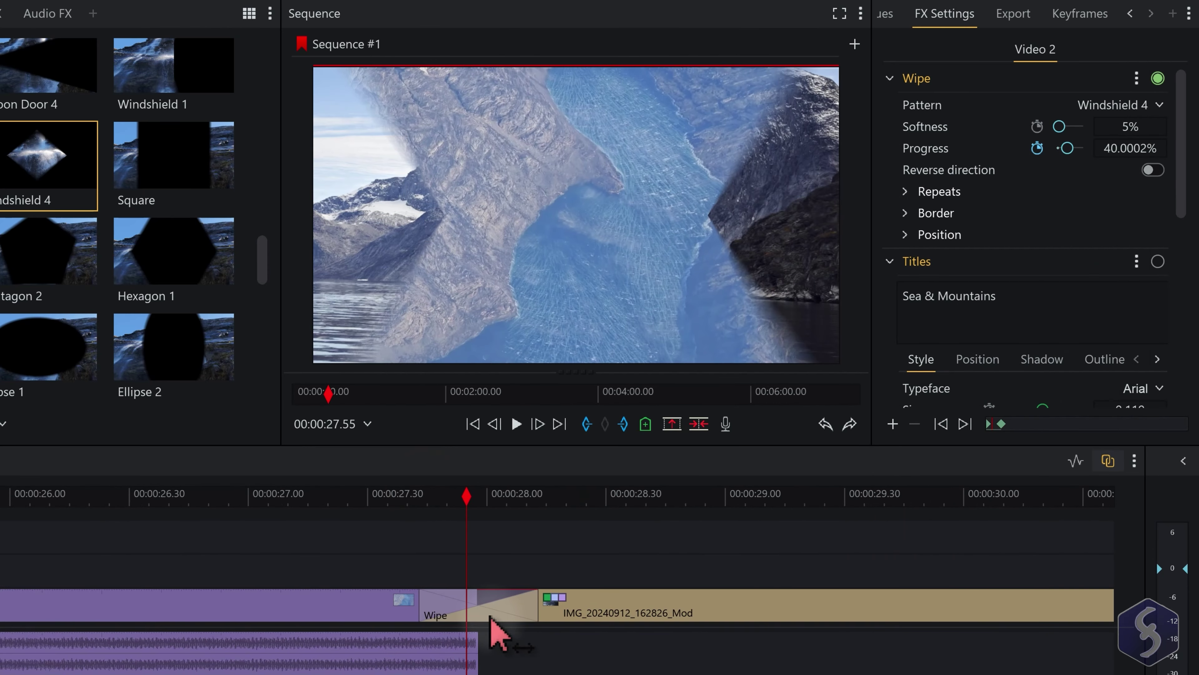
# Set the Softness of the new Wipe transition to 13.1% and shift the end keyframe of its Progress curve slightly in time
pyautogui.click(490, 617)
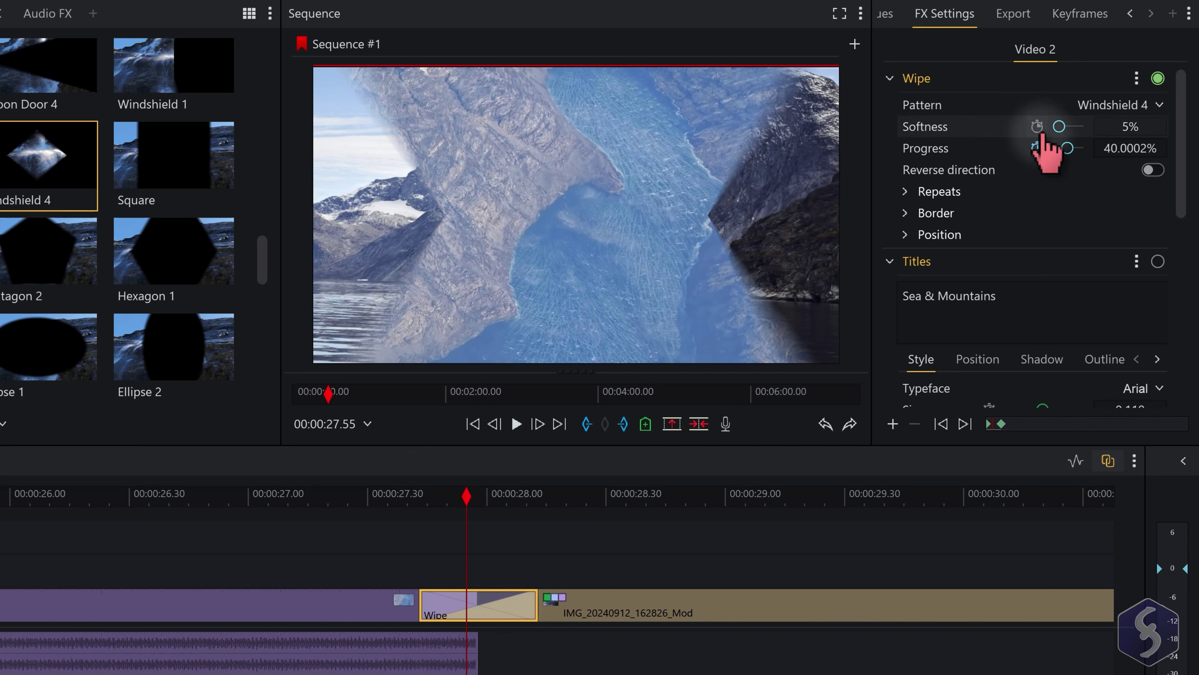
pyautogui.moveTo(1060, 126); pyautogui.dragTo(1061, 128)
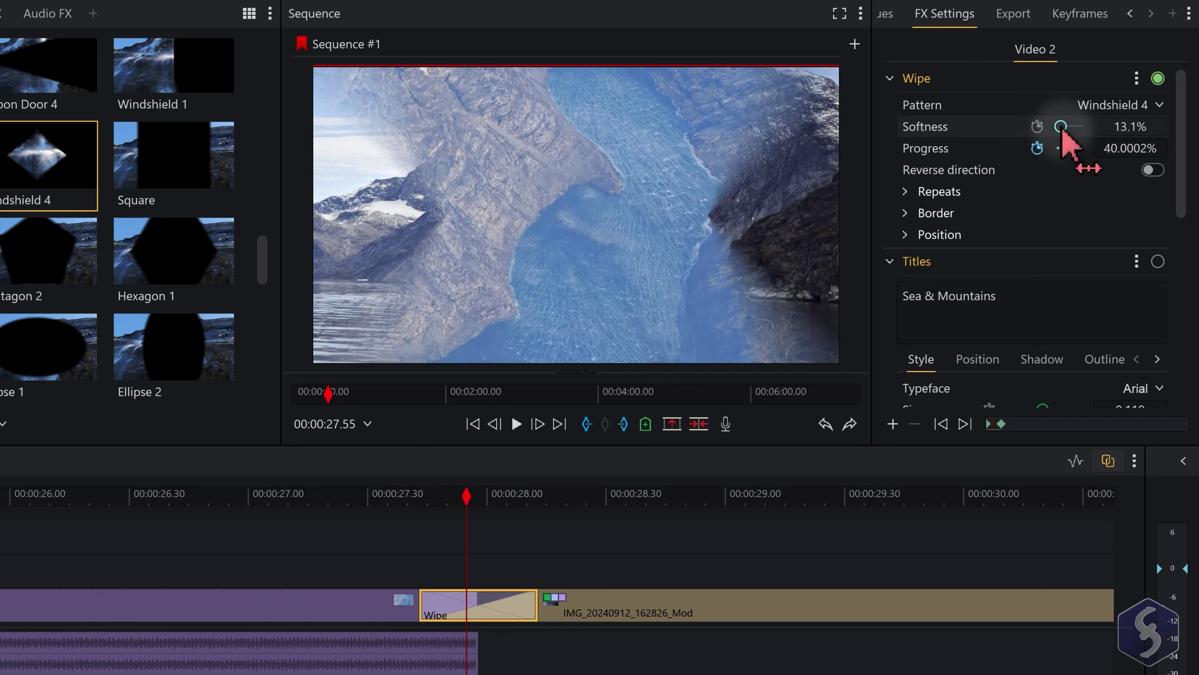
pyautogui.click(1081, 14)
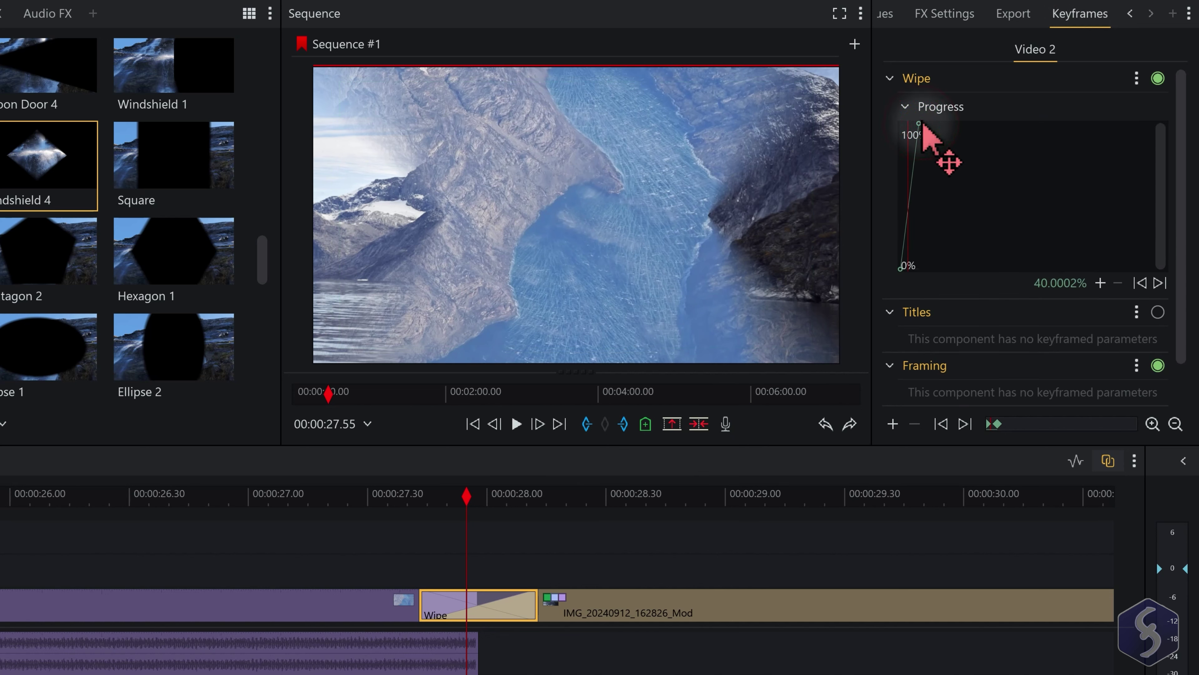
pyautogui.moveTo(927, 127)
pyautogui.mouseDown()
pyautogui.moveTo(903, 129)
pyautogui.moveTo(917, 124)
pyautogui.moveTo(915, 138)
pyautogui.moveTo(917, 127)
pyautogui.mouseUp()
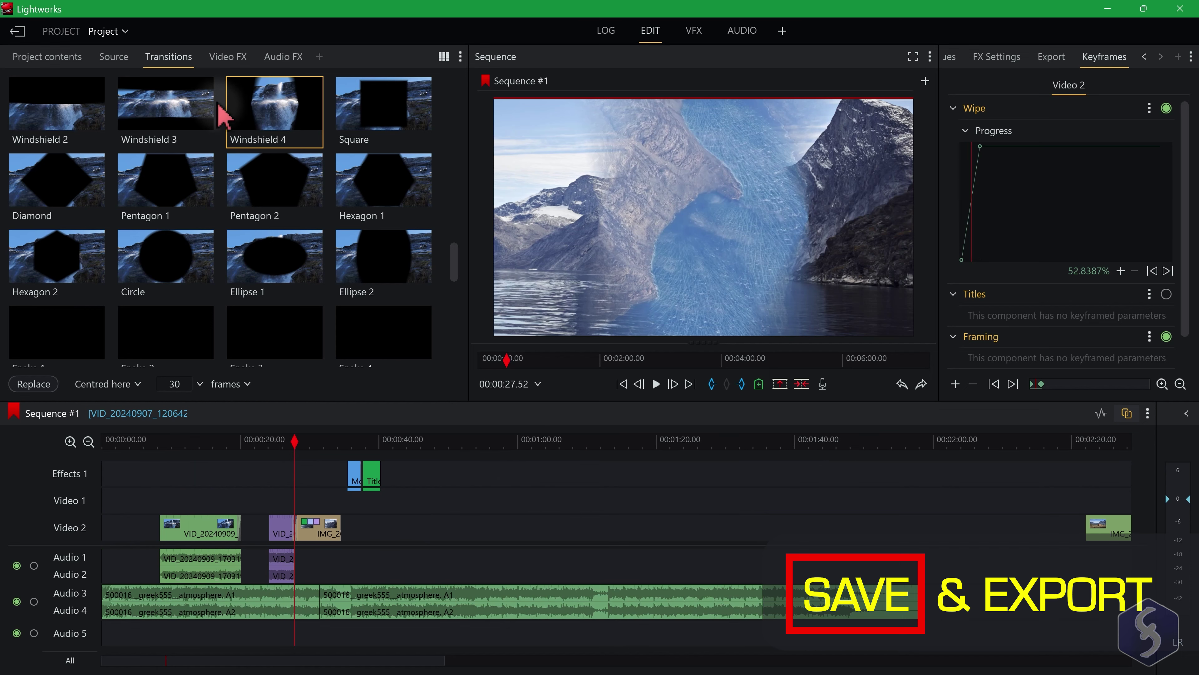
# Open the export settings and review the Format, Compression and Resolution choices, choosing 720p as the resolution
pyautogui.click(116, 31)
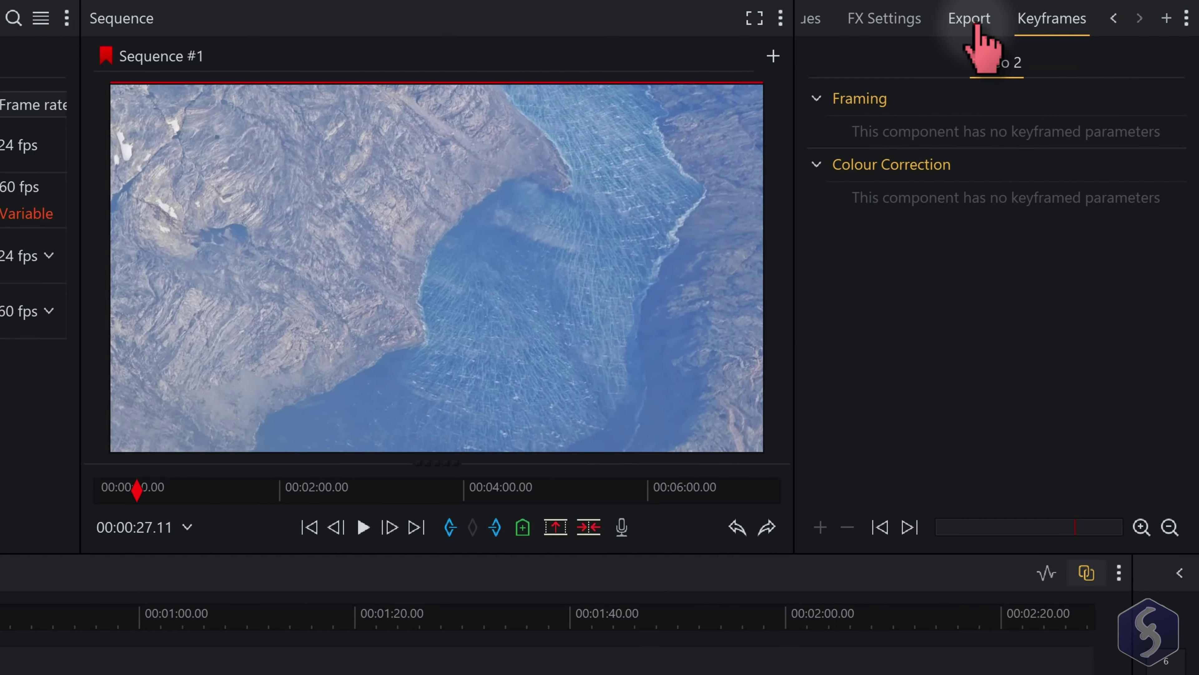
pyautogui.click(1053, 58)
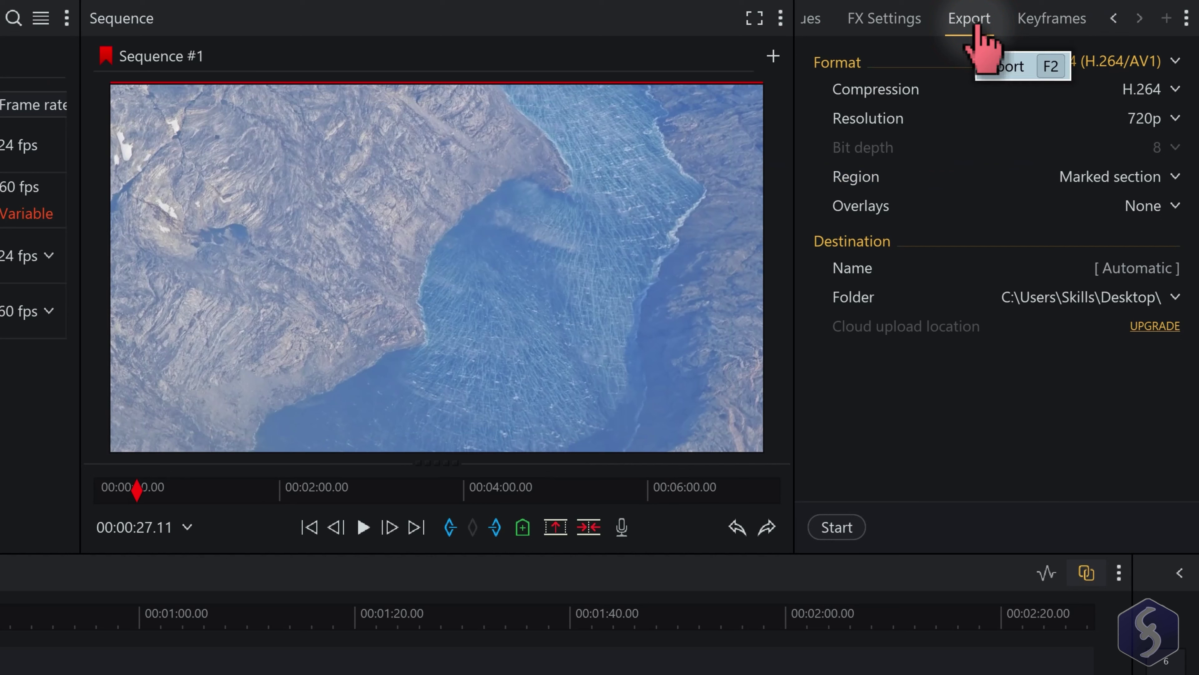
pyautogui.click(1164, 60)
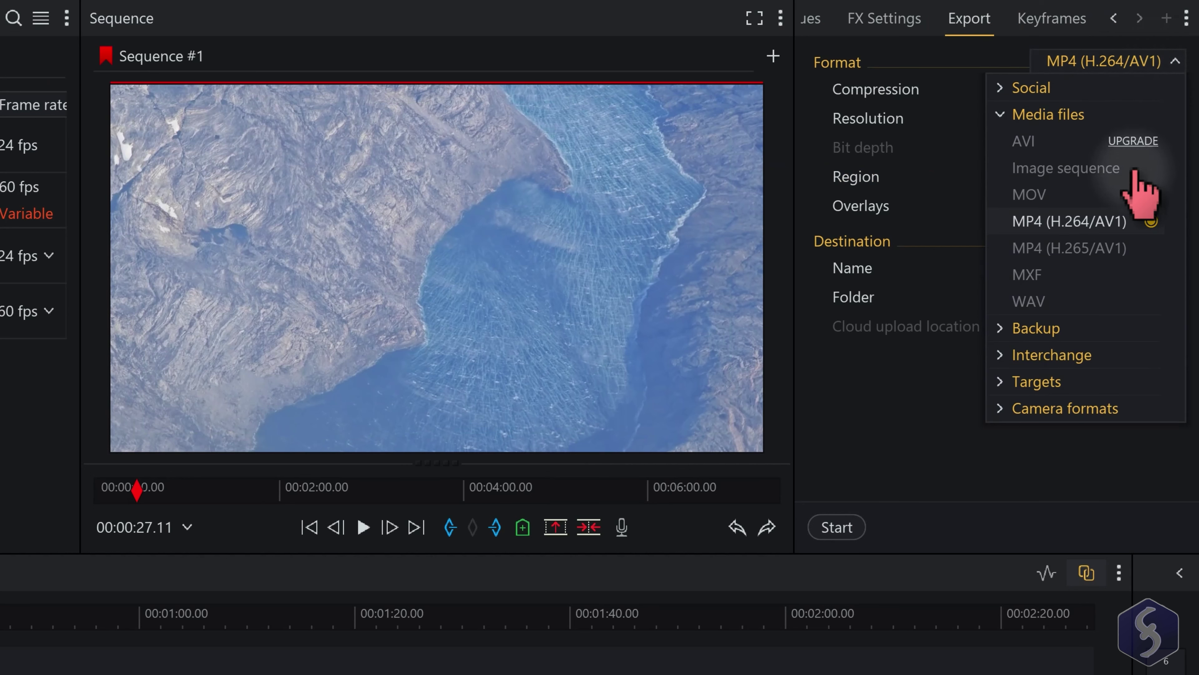
pyautogui.click(1163, 59)
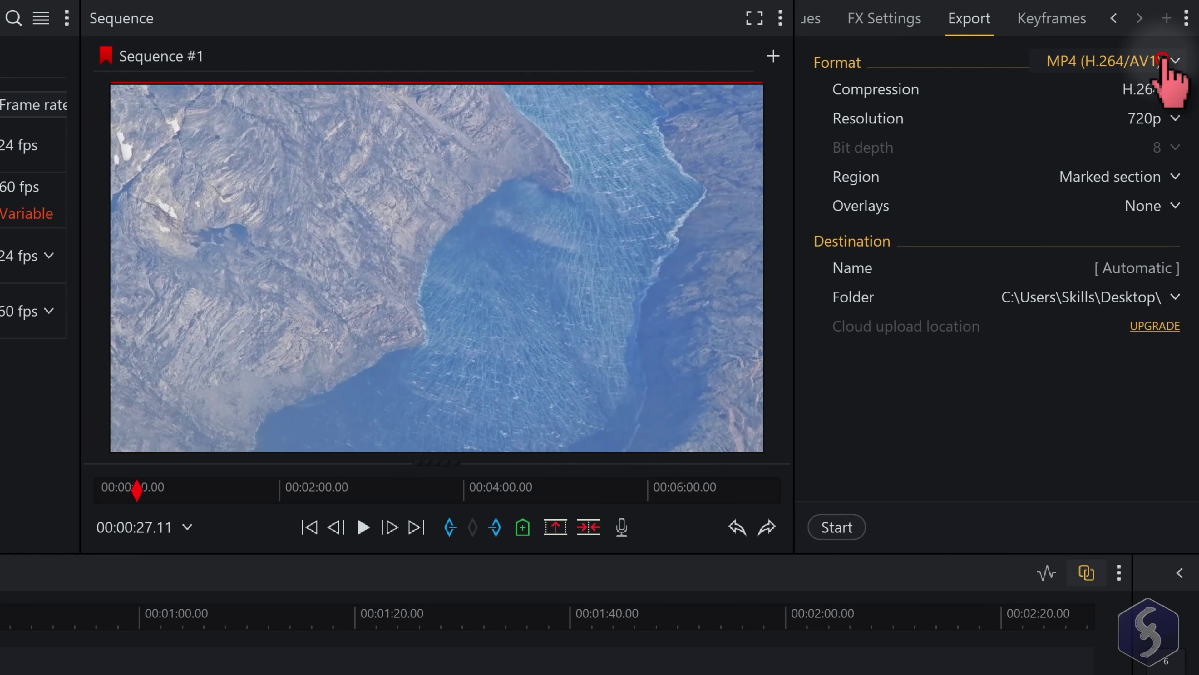
pyautogui.click(1176, 89)
pyautogui.click(1175, 143)
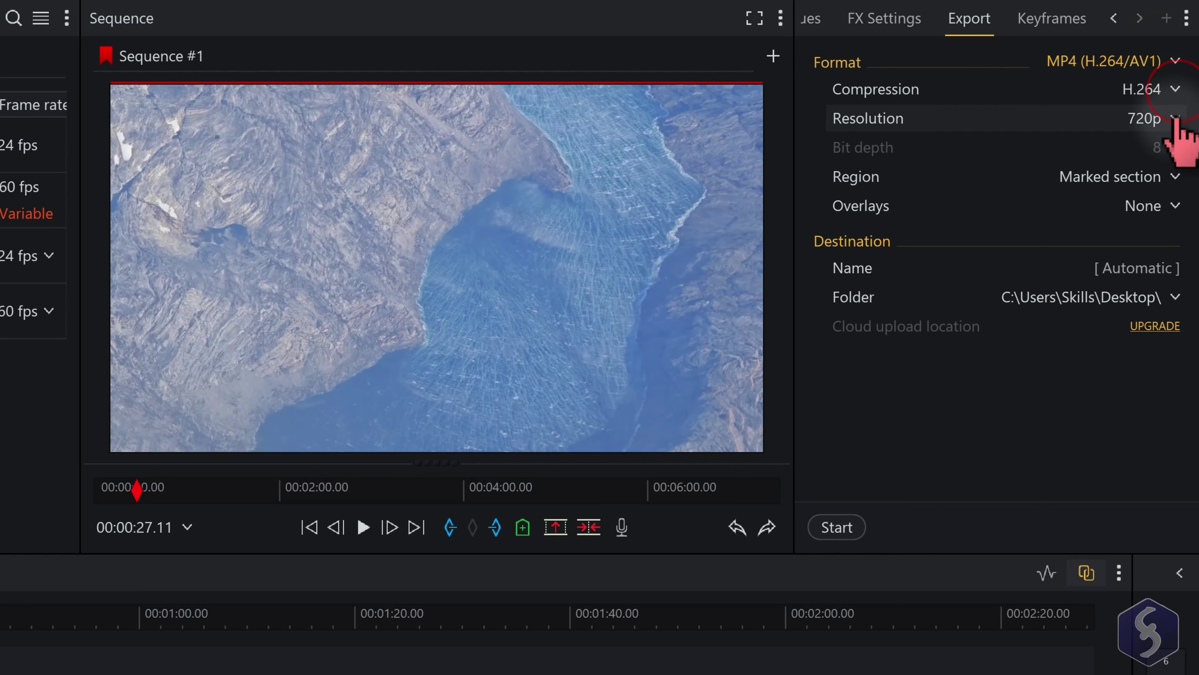
pyautogui.click(1176, 119)
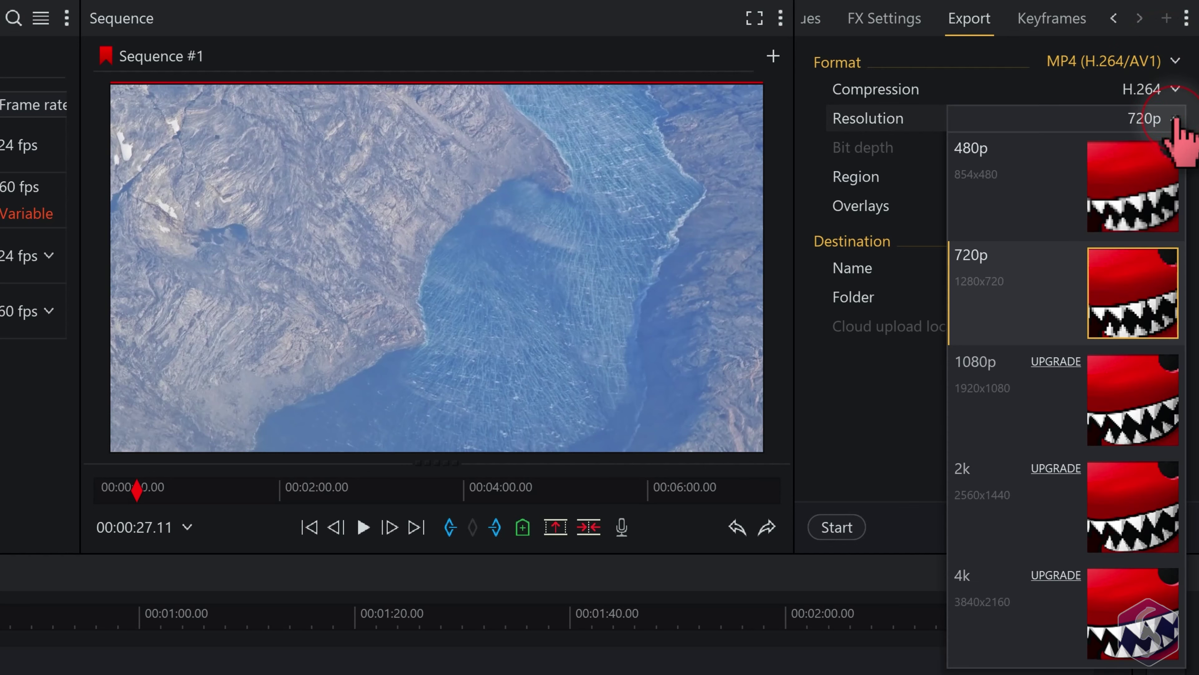
pyautogui.click(1026, 291)
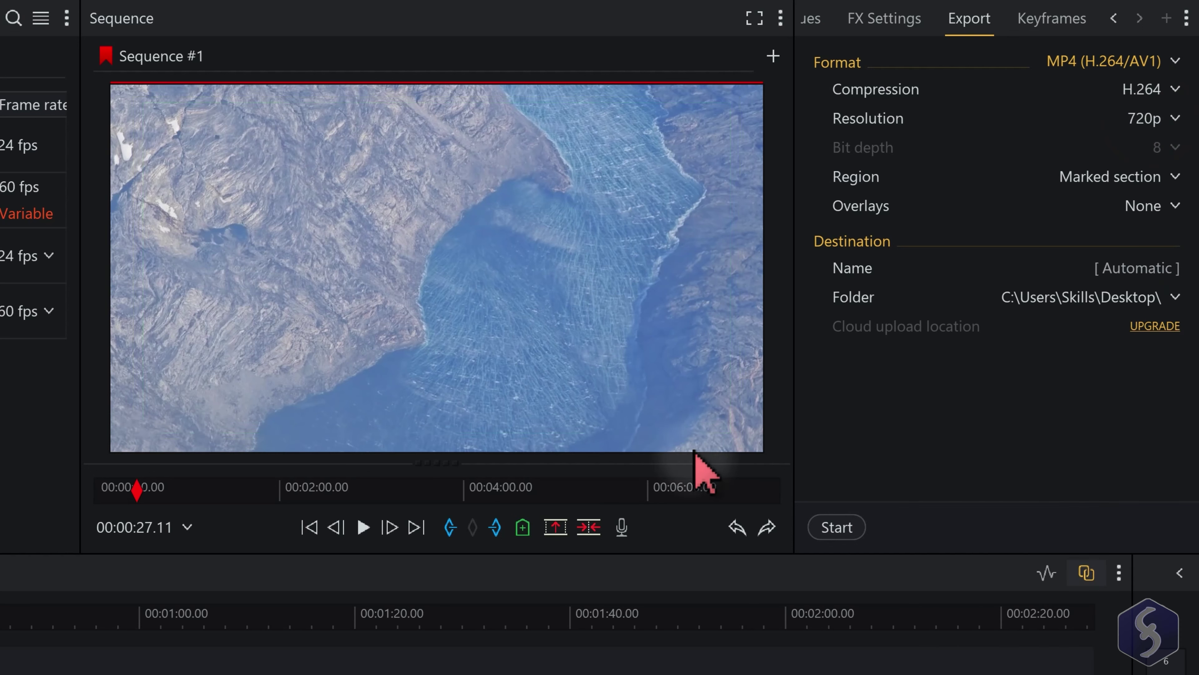
# Examine the export format categories Social, Backup, Interchange and Targets
pyautogui.click(1174, 61)
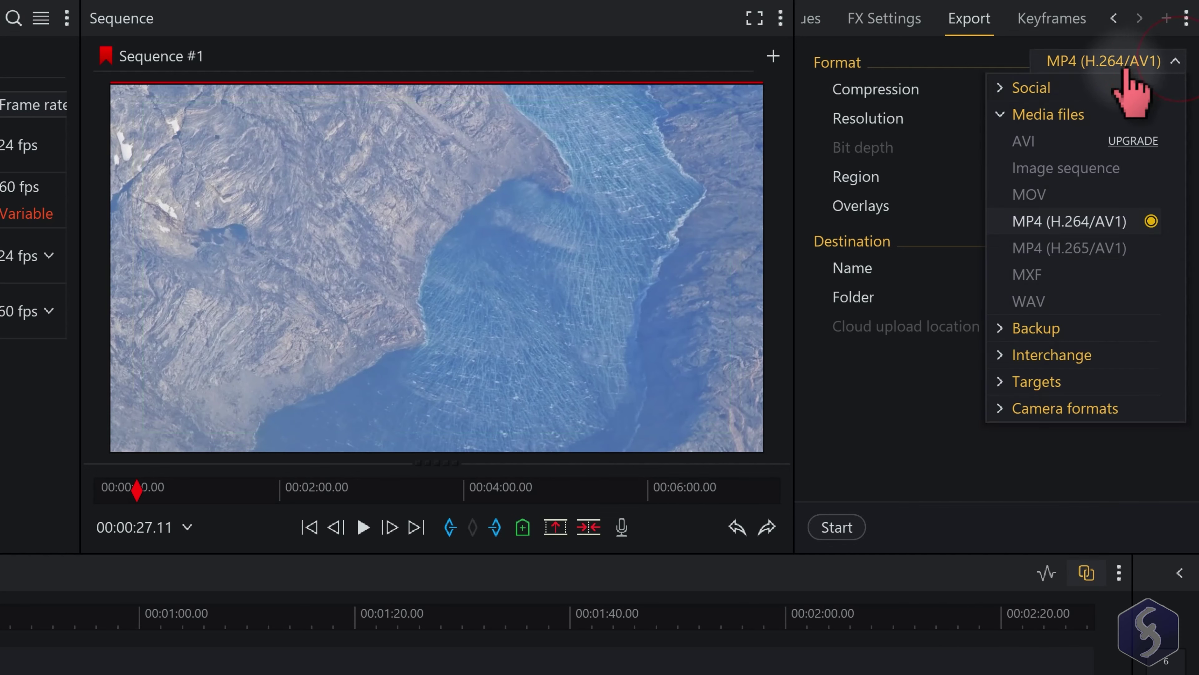
pyautogui.click(1022, 89)
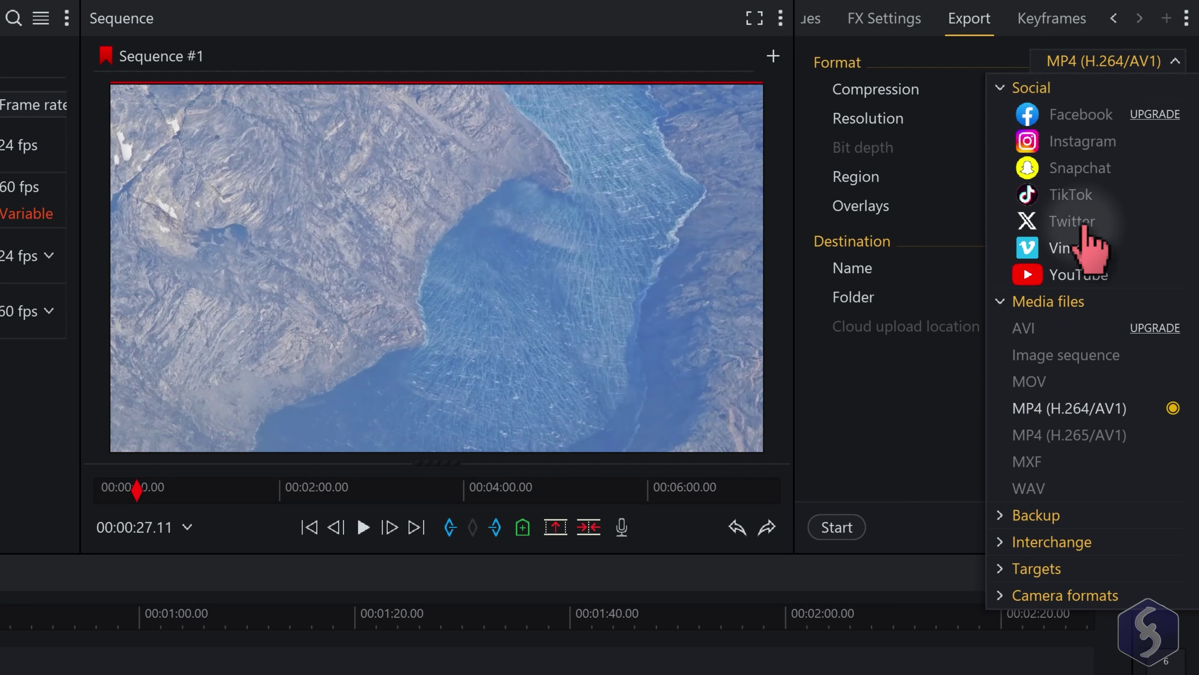
pyautogui.click(1007, 89)
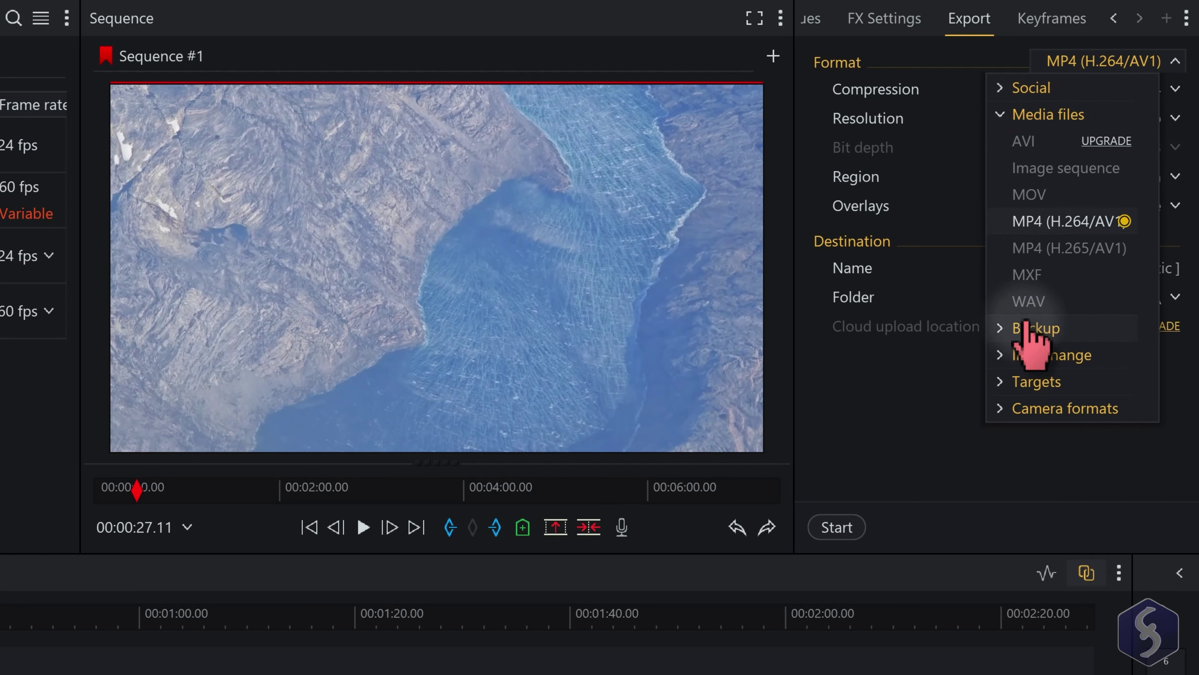
pyautogui.click(997, 328)
pyautogui.click(997, 329)
pyautogui.click(1001, 355)
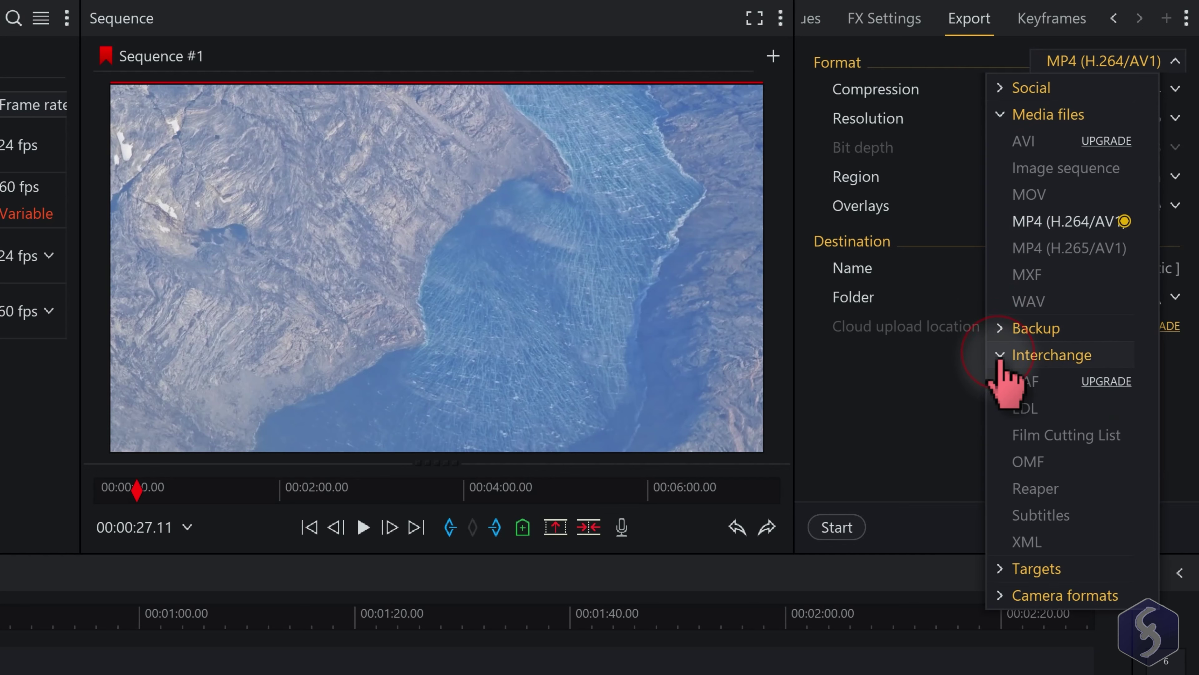
pyautogui.click(998, 358)
pyautogui.click(1001, 384)
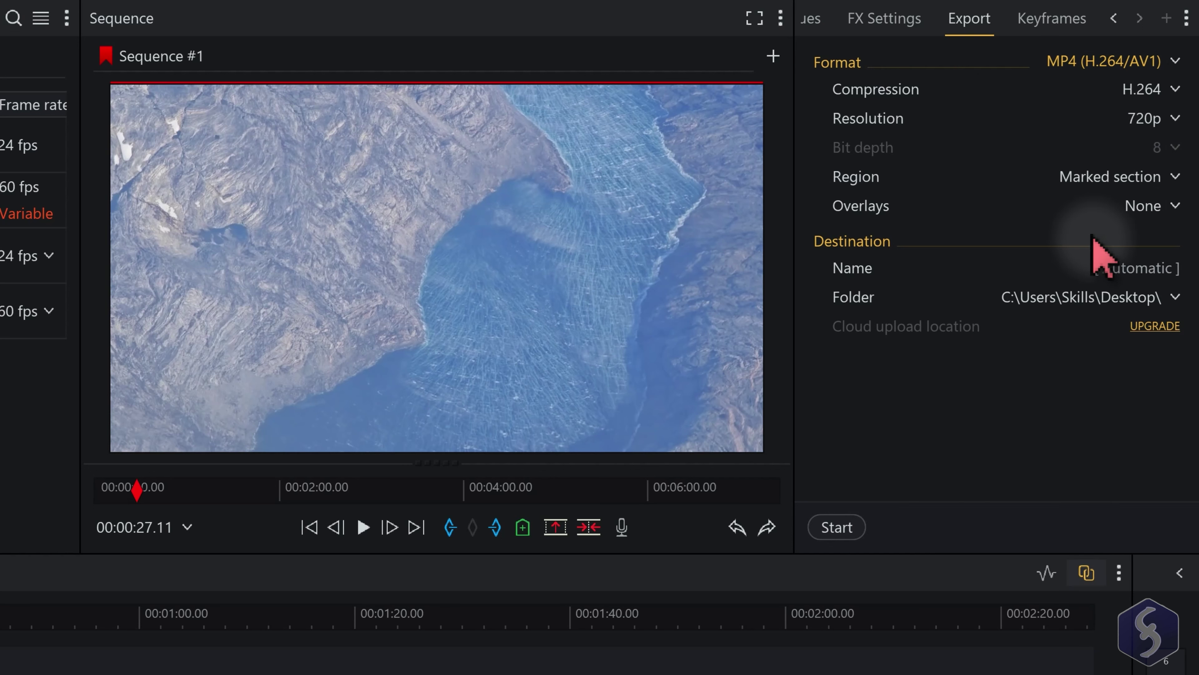
# Set the destination name of the export to MyVideo
pyautogui.click(1105, 268)
pyautogui.write('MyVideo')
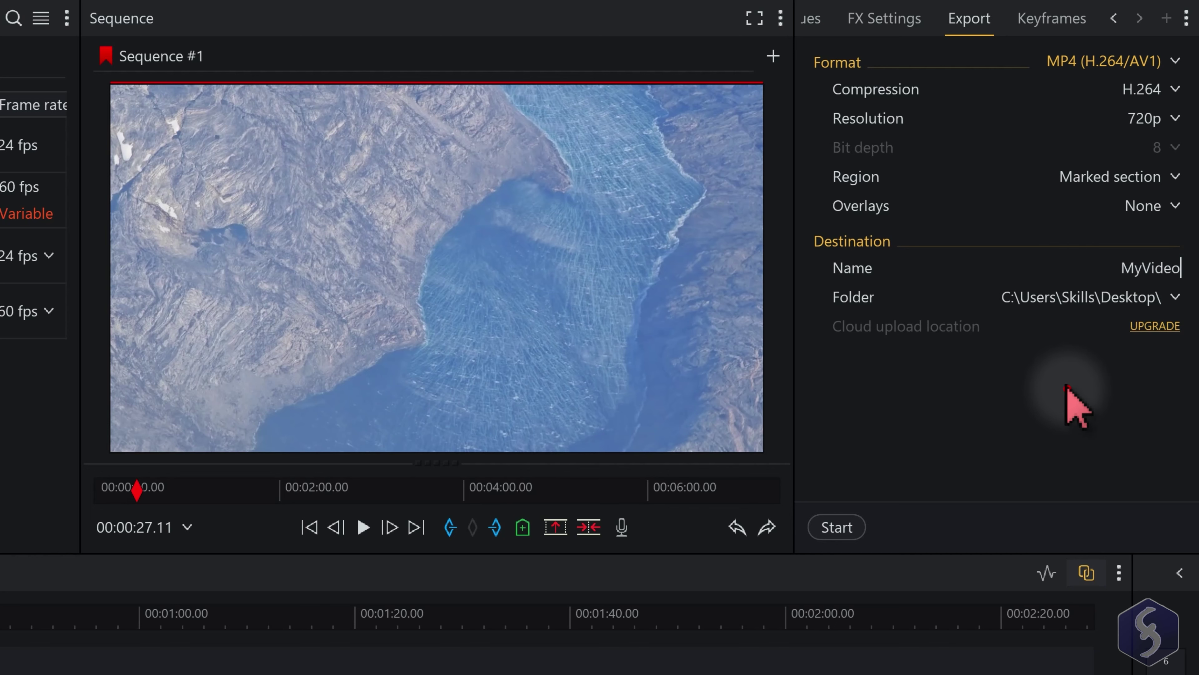
pyautogui.click(1067, 381)
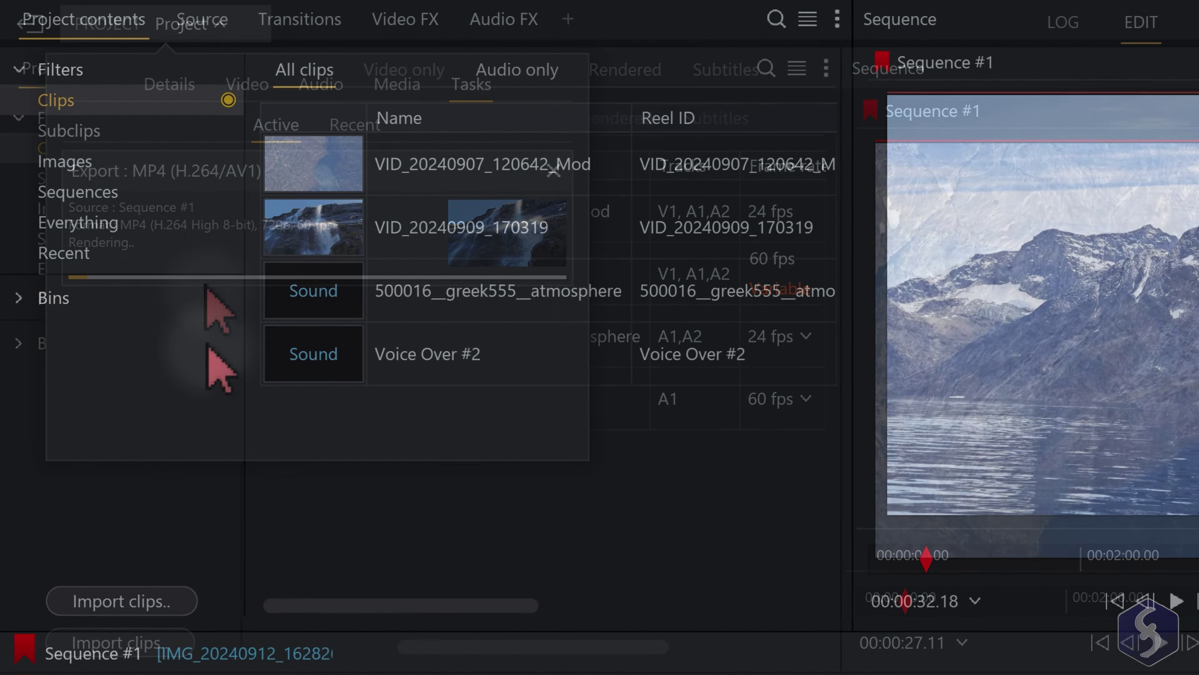
# Browse the project's contents and further detail columns, and bring up the available commands for Sequence #1
pyautogui.click(56, 223)
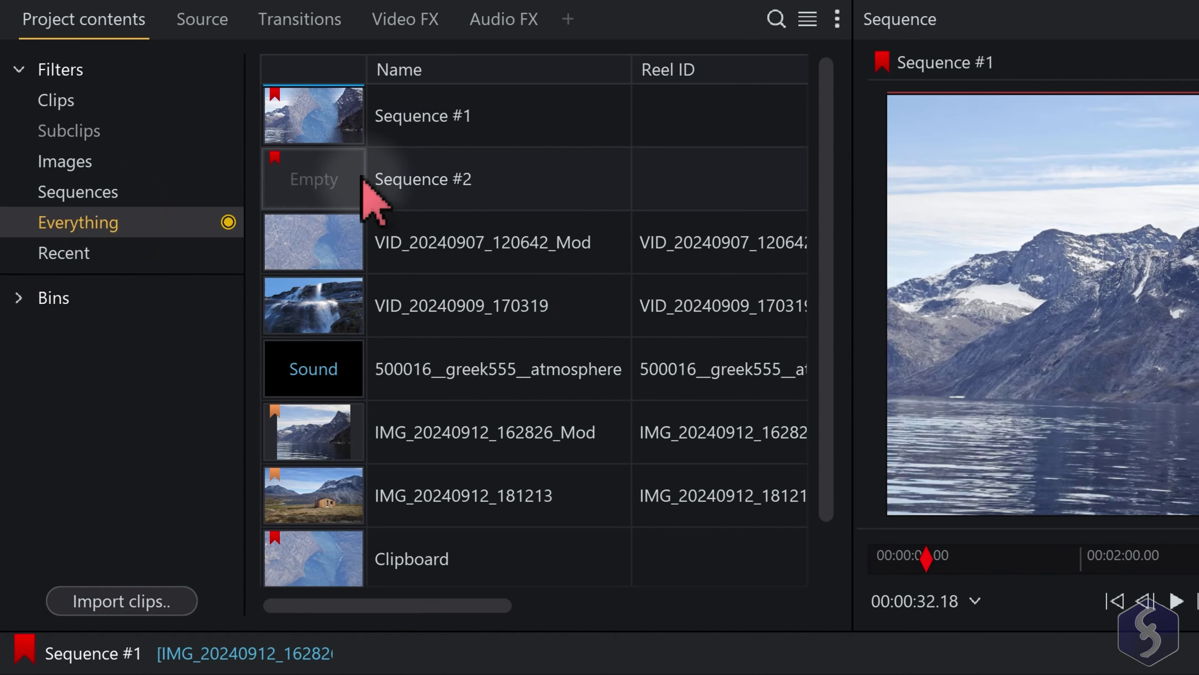
pyautogui.click(519, 121)
pyautogui.moveTo(519, 608); pyautogui.dragTo(746, 628)
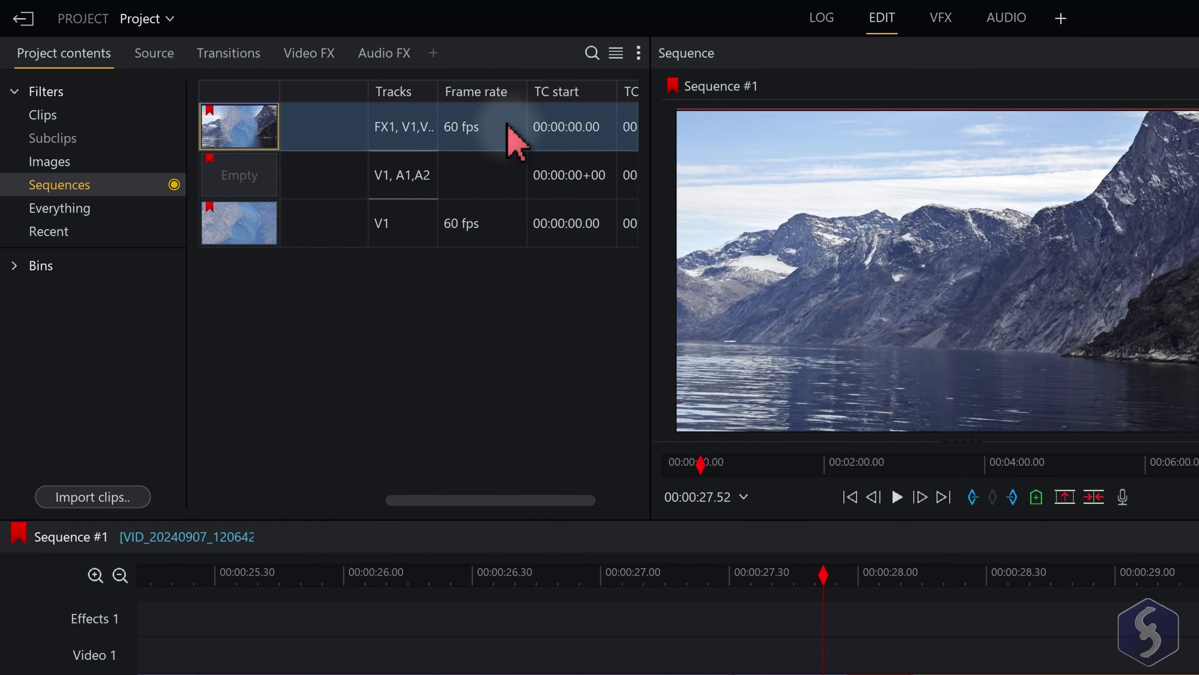
pyautogui.rightClick(495, 128)
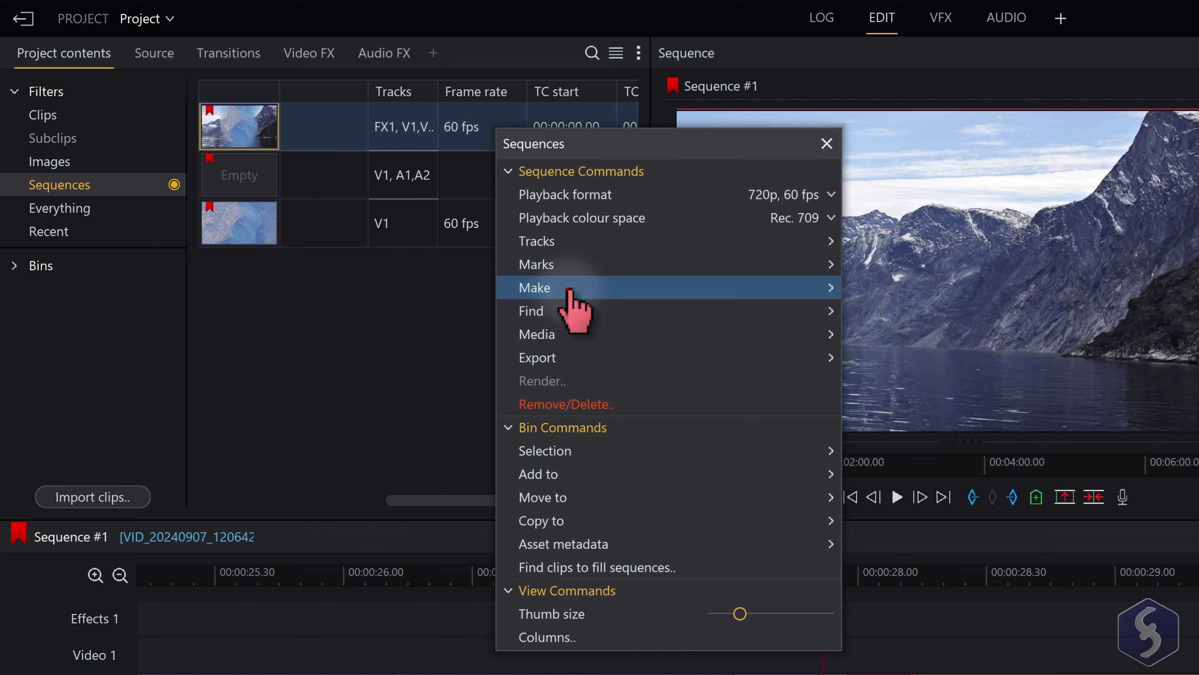